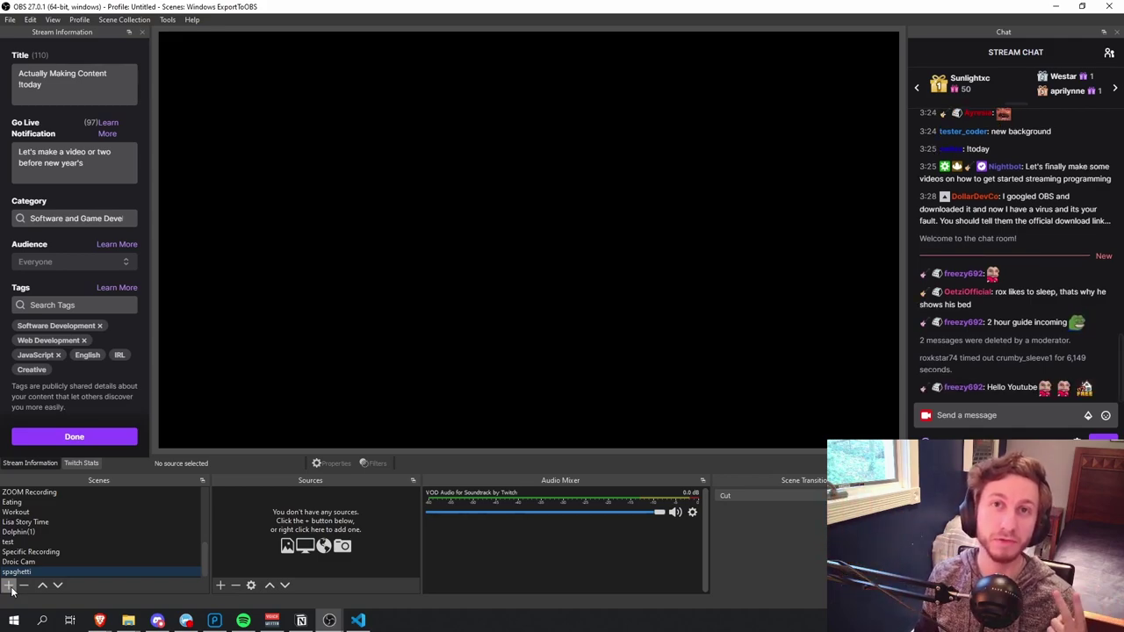
Create a scene named Screen and add a new Window Capture source named VS Code to it.
click(11, 587)
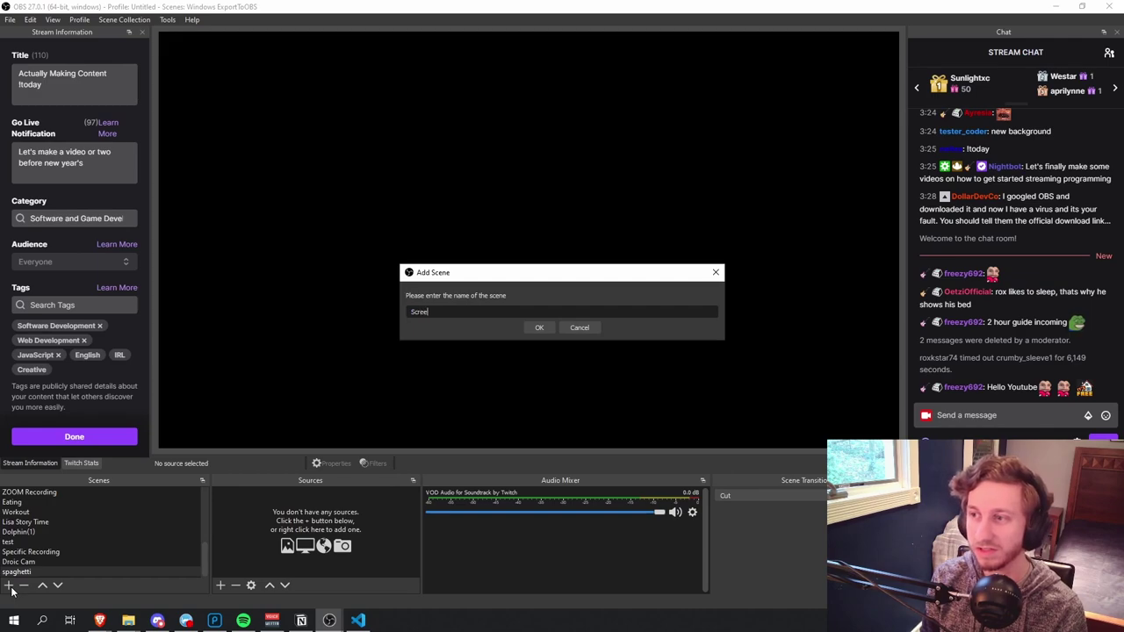
click(539, 327)
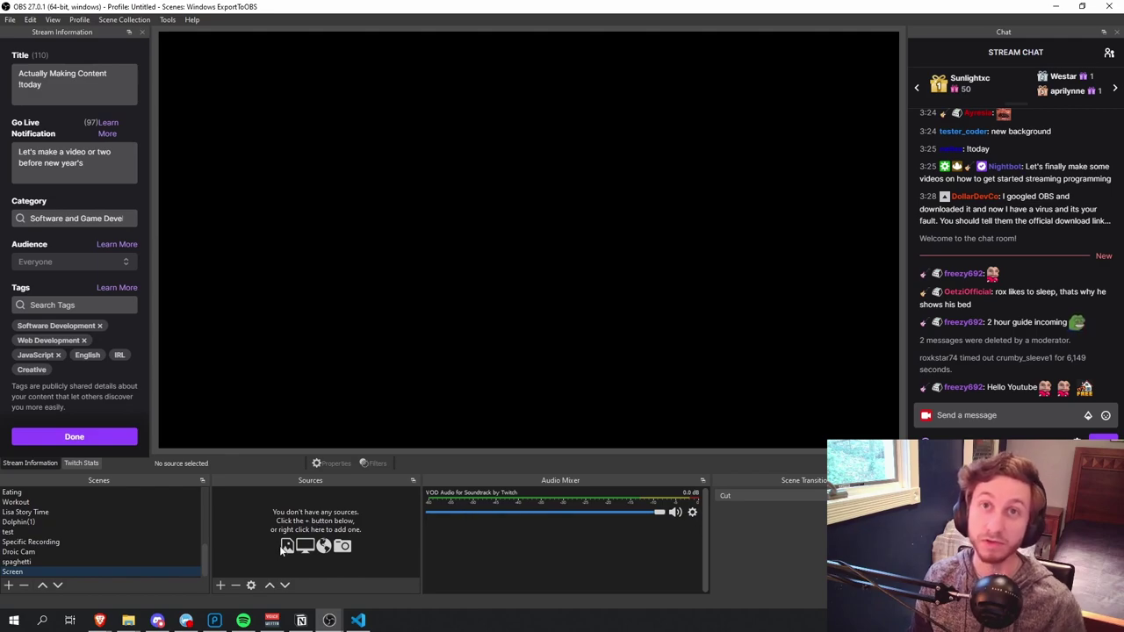
click(220, 584)
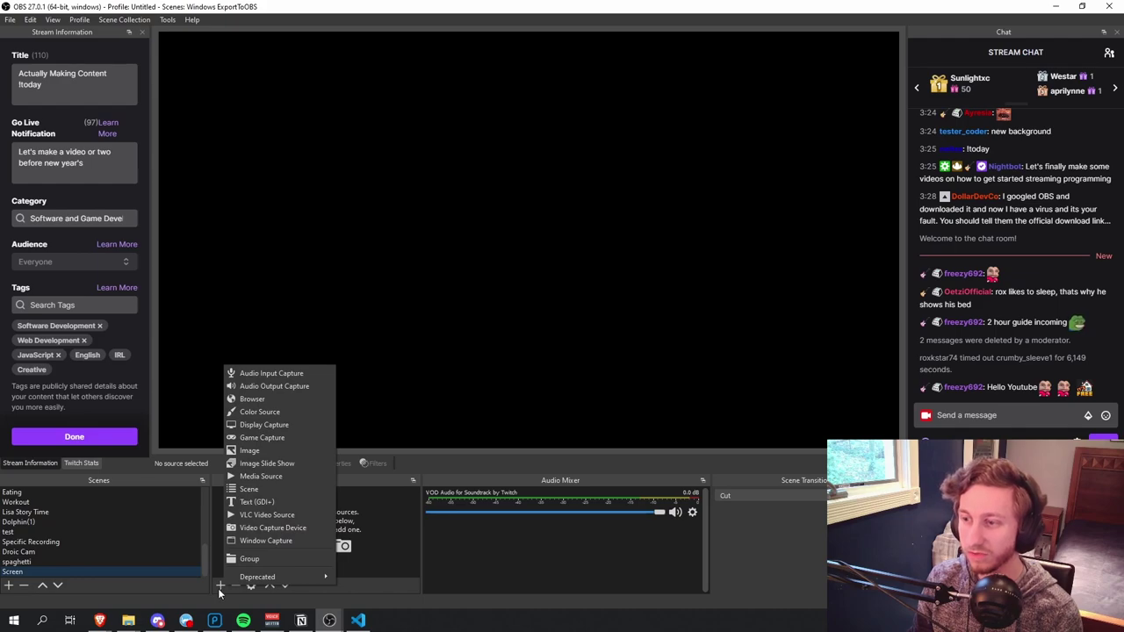
click(260, 543)
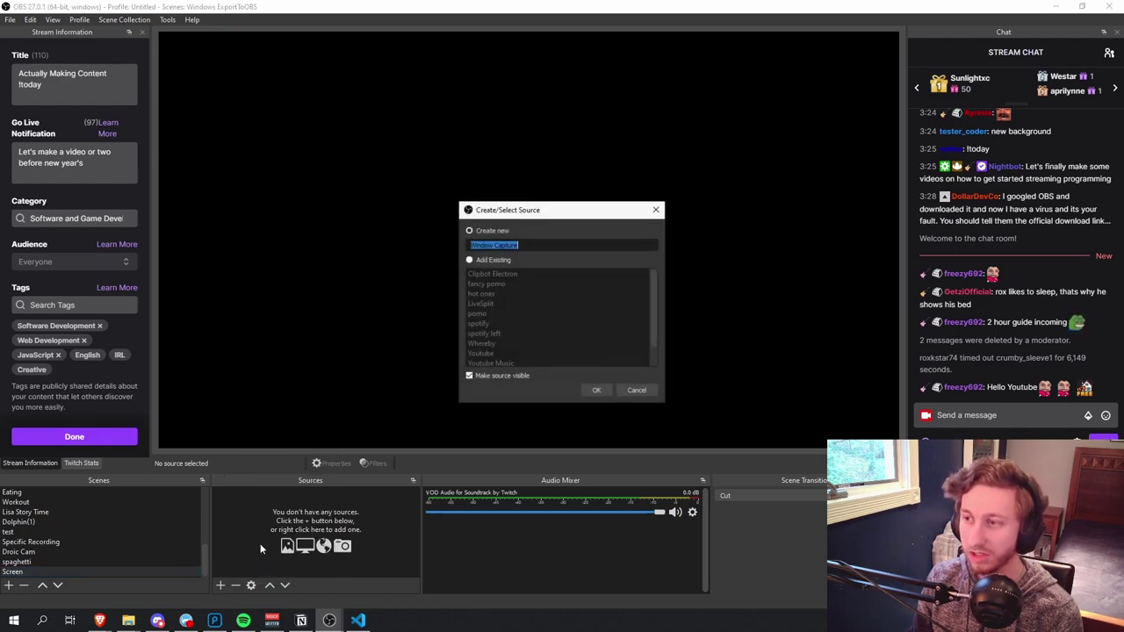
click(505, 261)
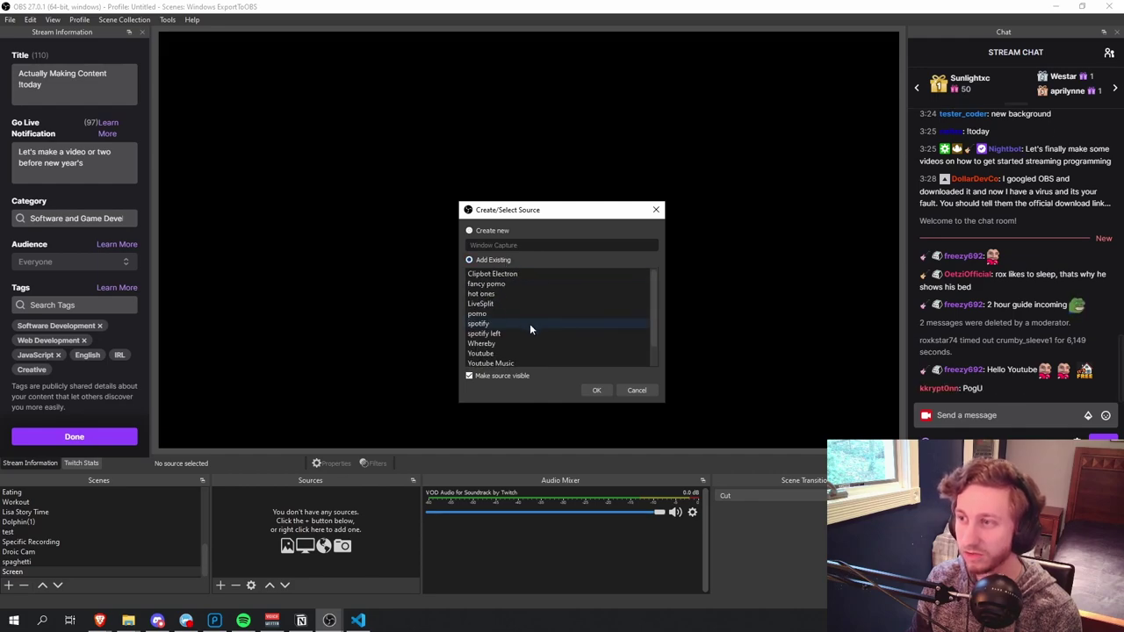
click(490, 232)
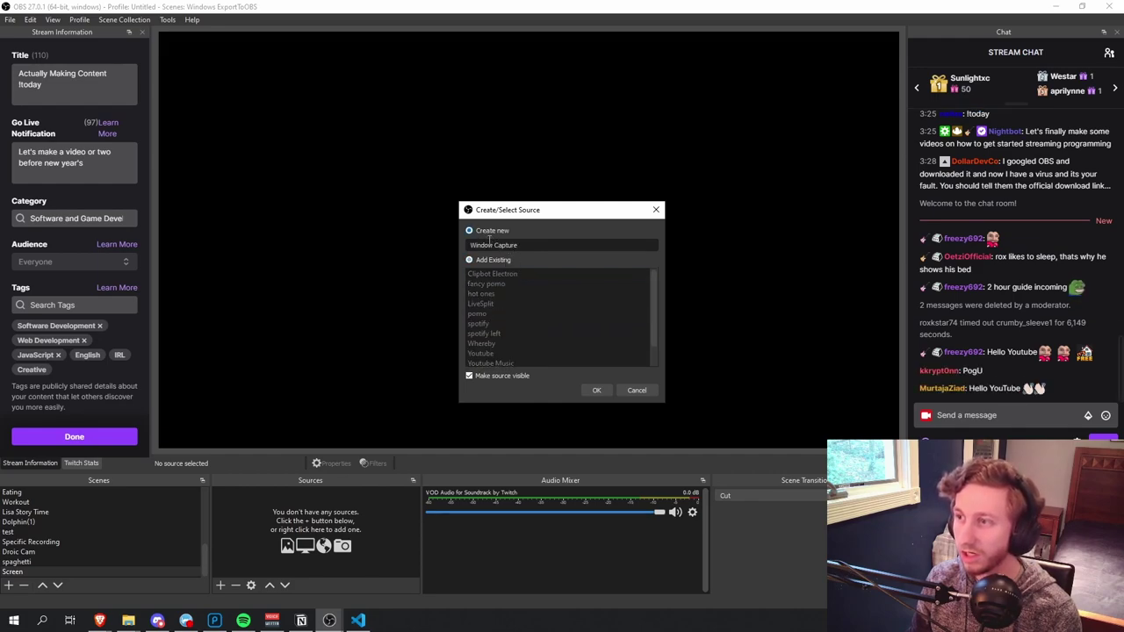
text(VS Code)
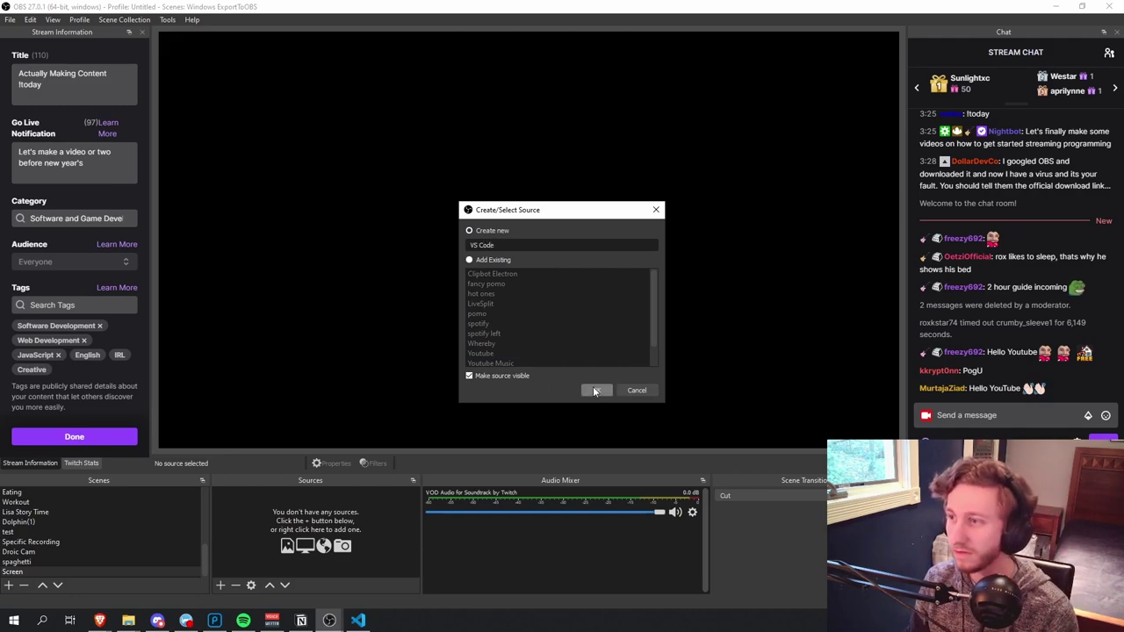
click(594, 390)
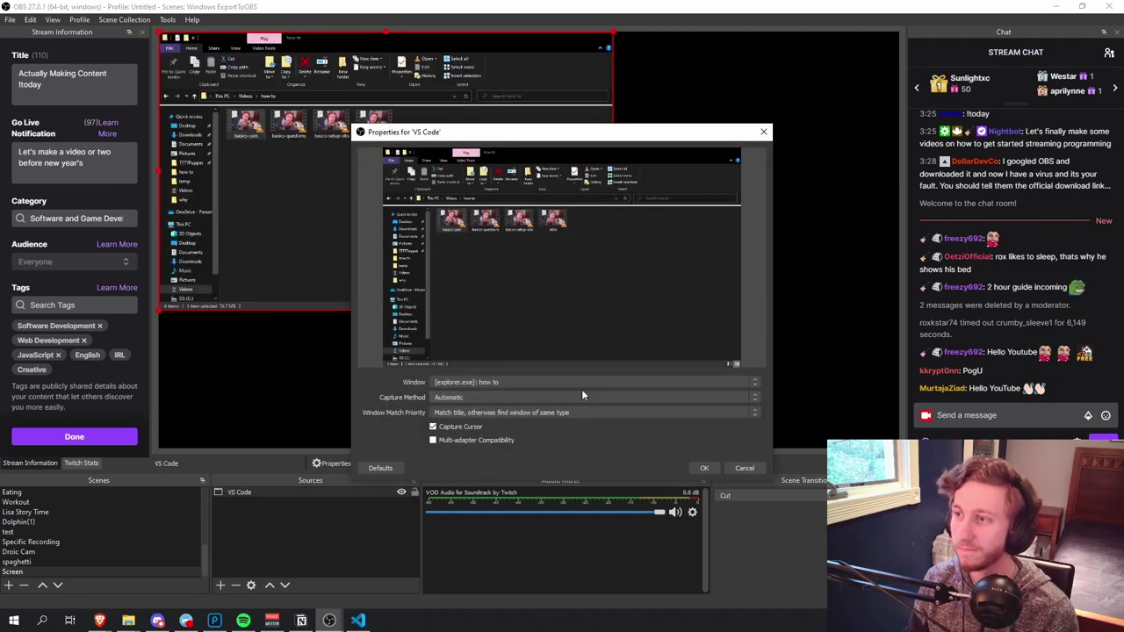
Set the VS Code source to capture the score.js Visual Studio Code window and accept its properties.
click(479, 384)
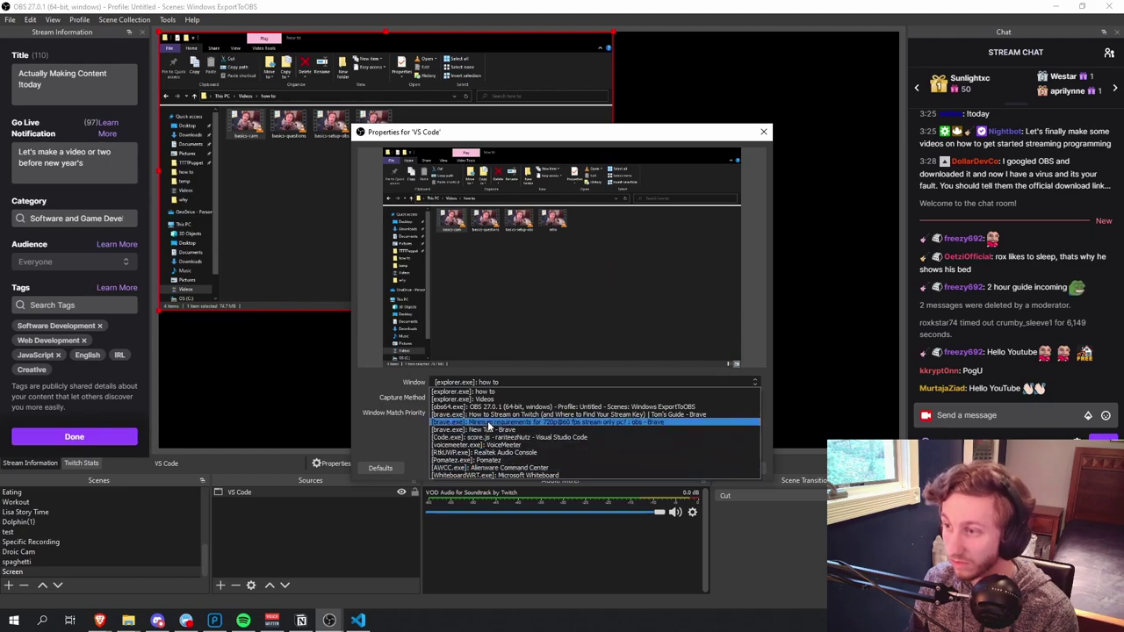
click(529, 437)
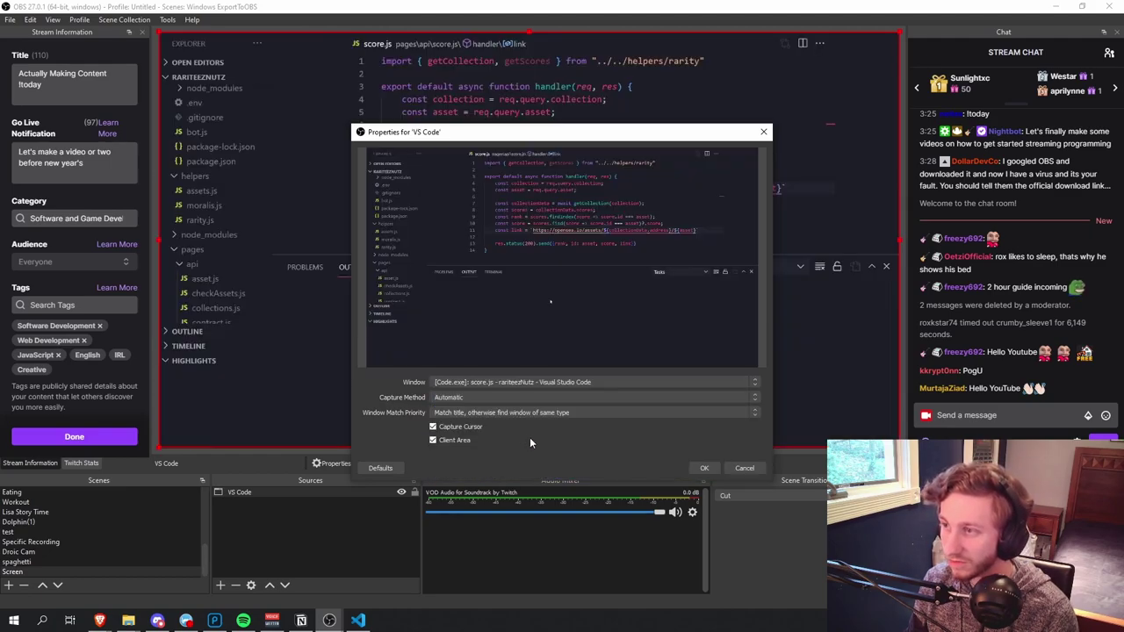
click(701, 469)
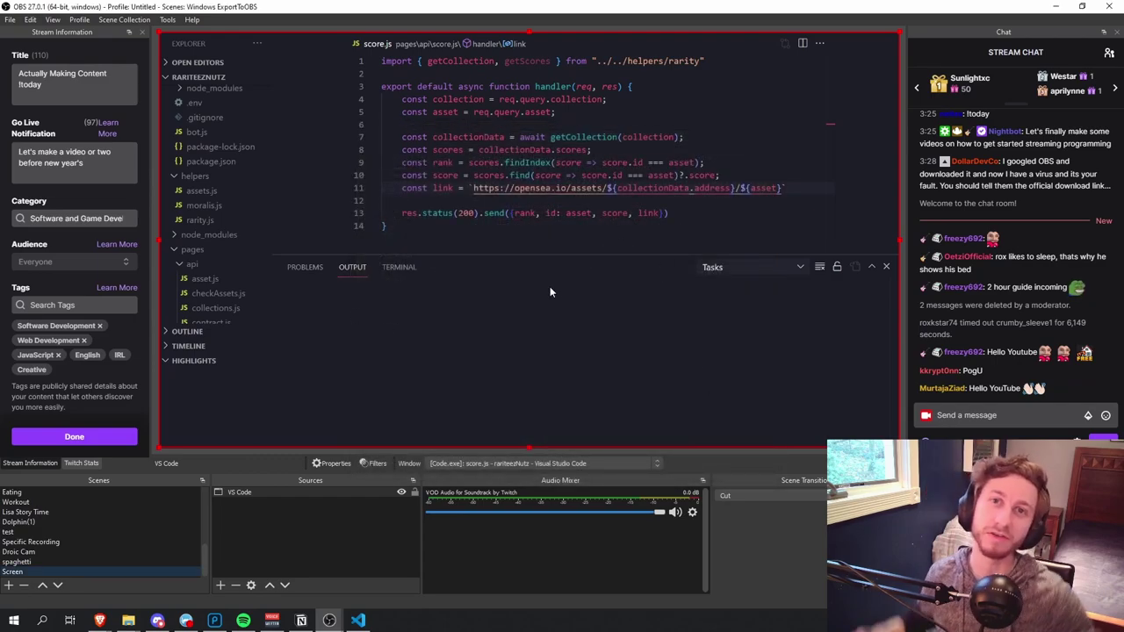
click(273, 530)
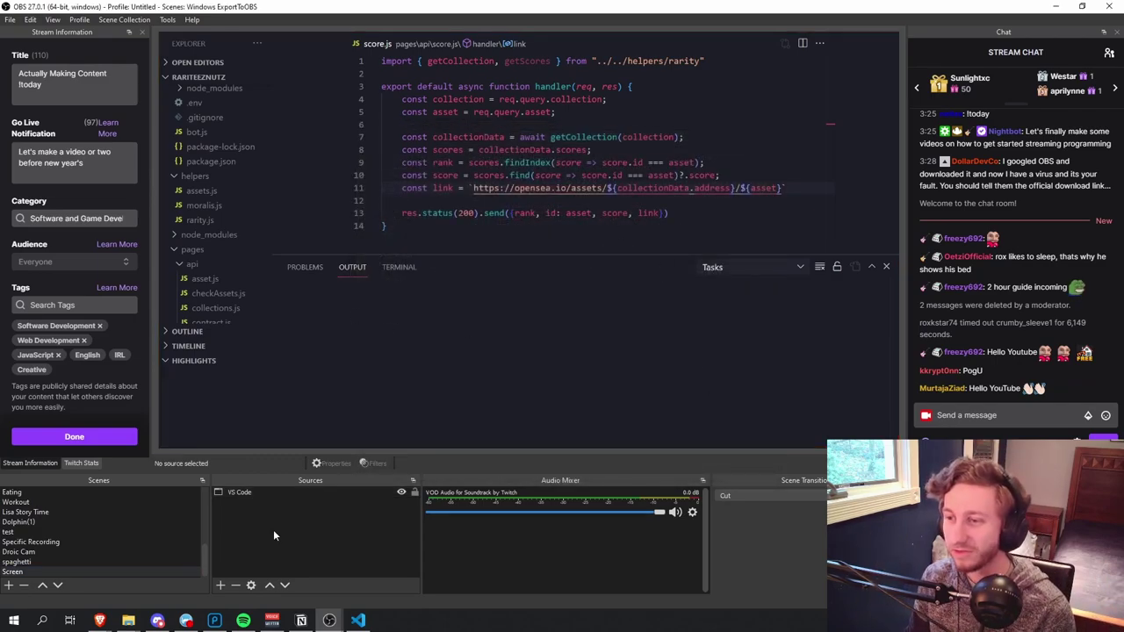
Add a new Video Capture Device source named Laptop Cam 2 to the Screen scene.
click(222, 584)
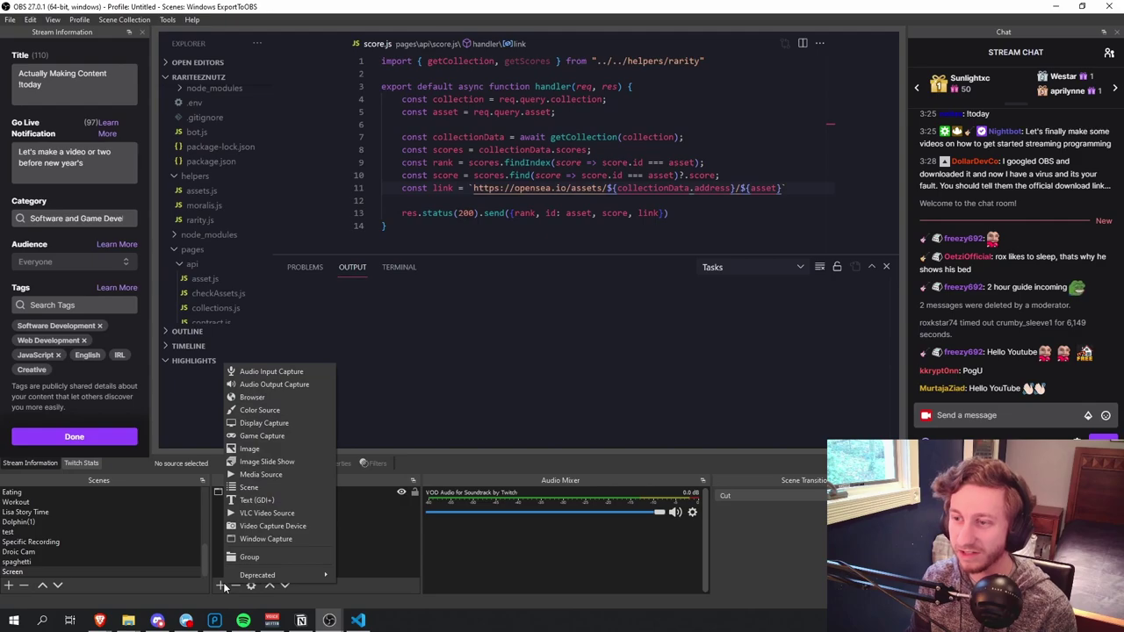
click(275, 526)
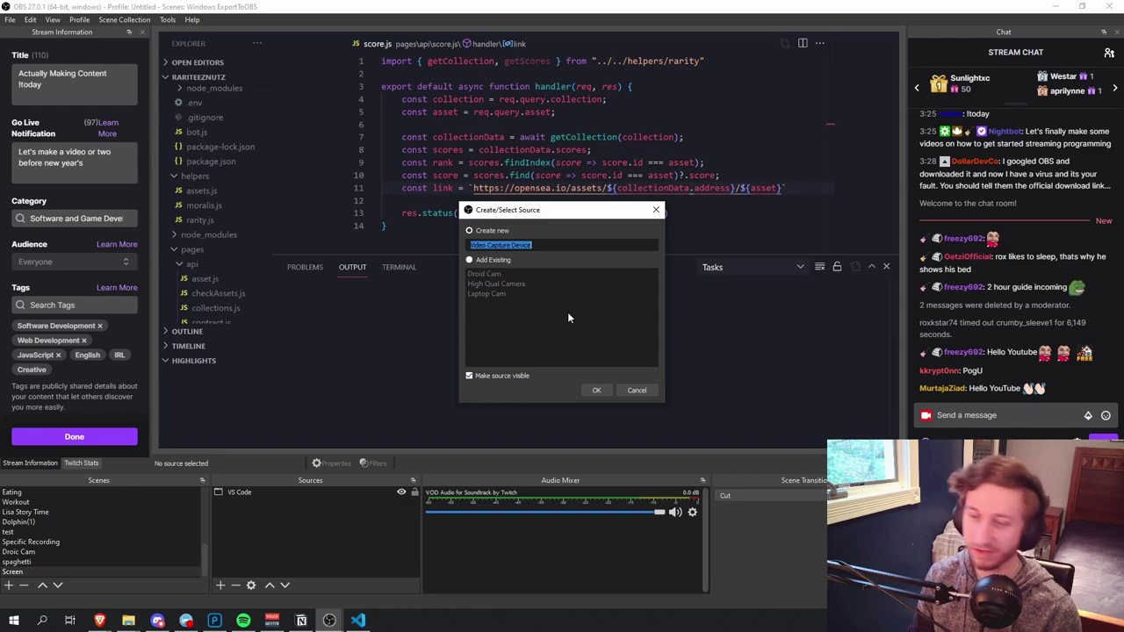
click(470, 260)
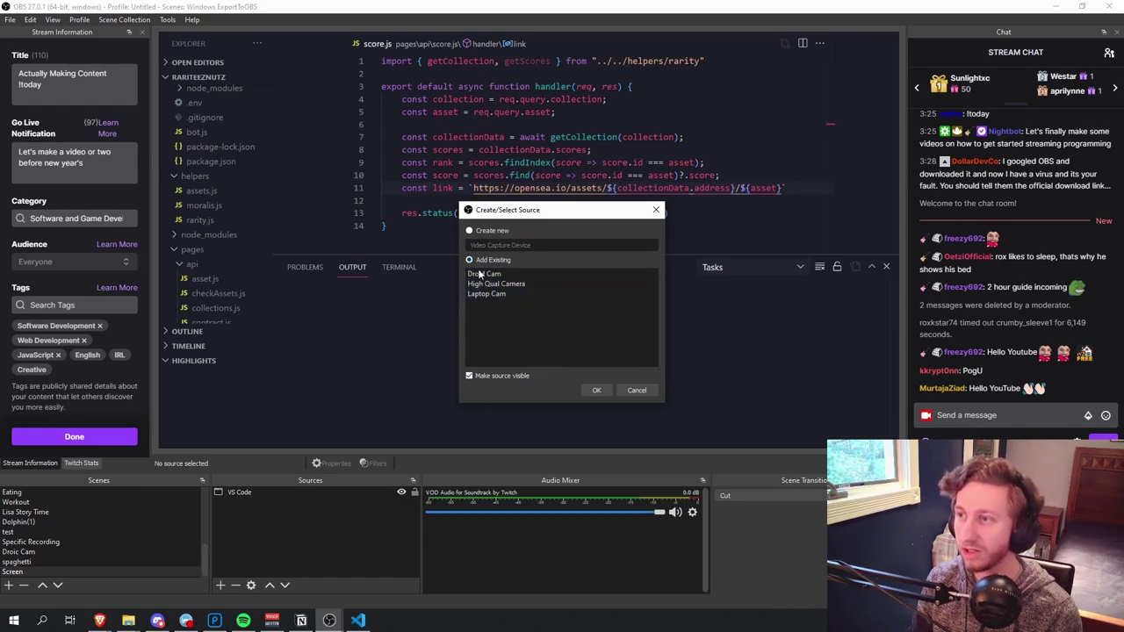
click(469, 230)
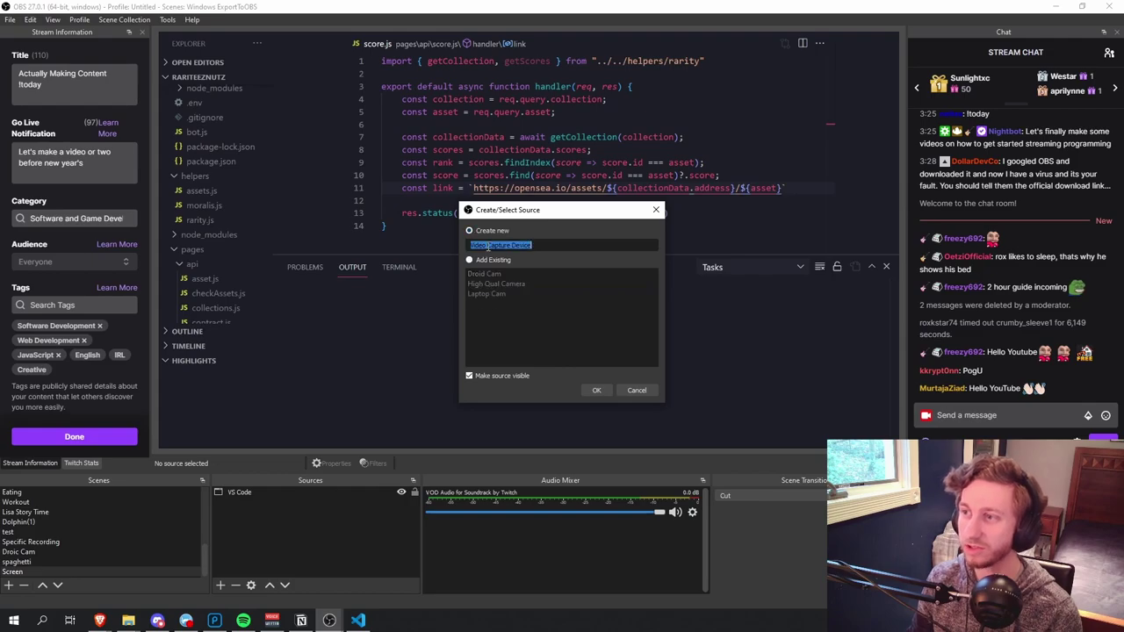
text(Facecam 3)
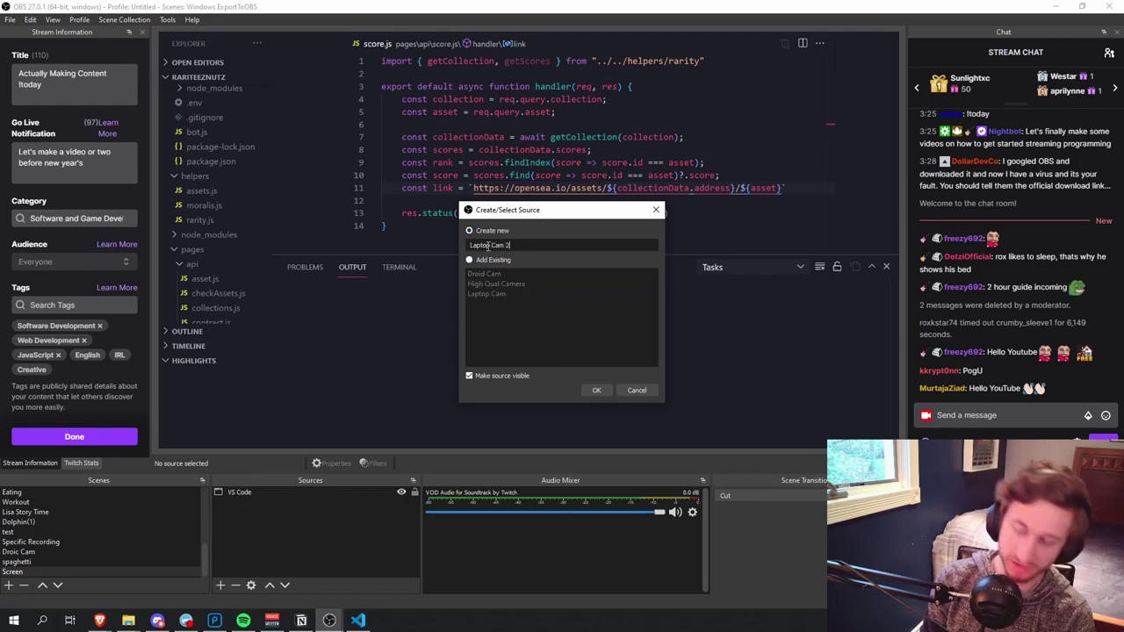
key(Return)
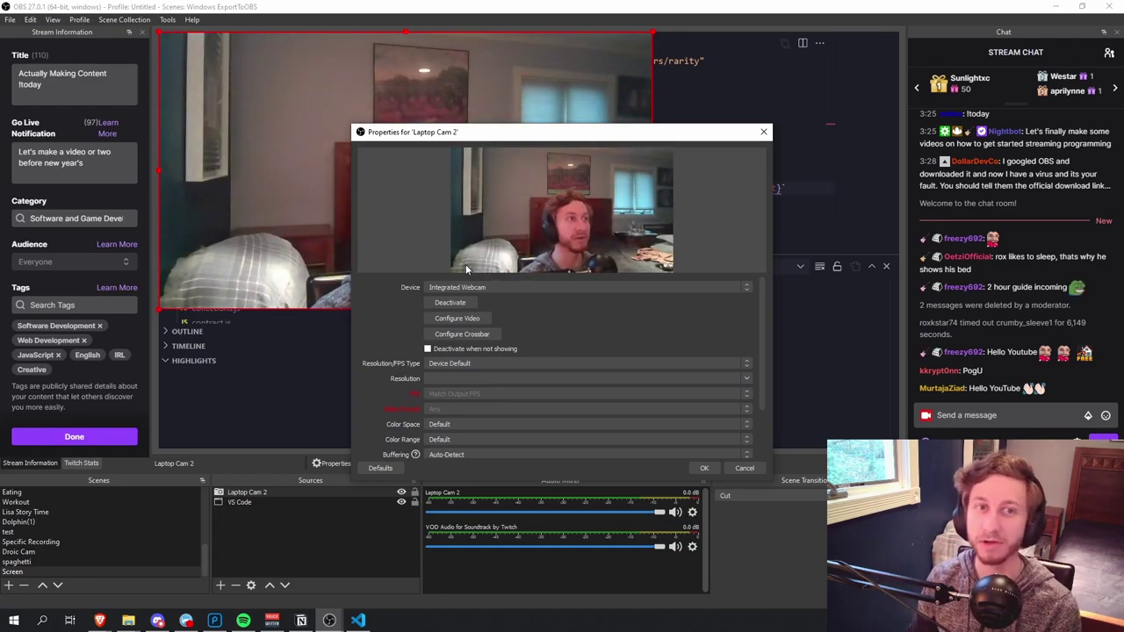
Review the Laptop Cam 2 properties and accept them with Integrated Webcam as the device.
drag(510, 139, 777, 180)
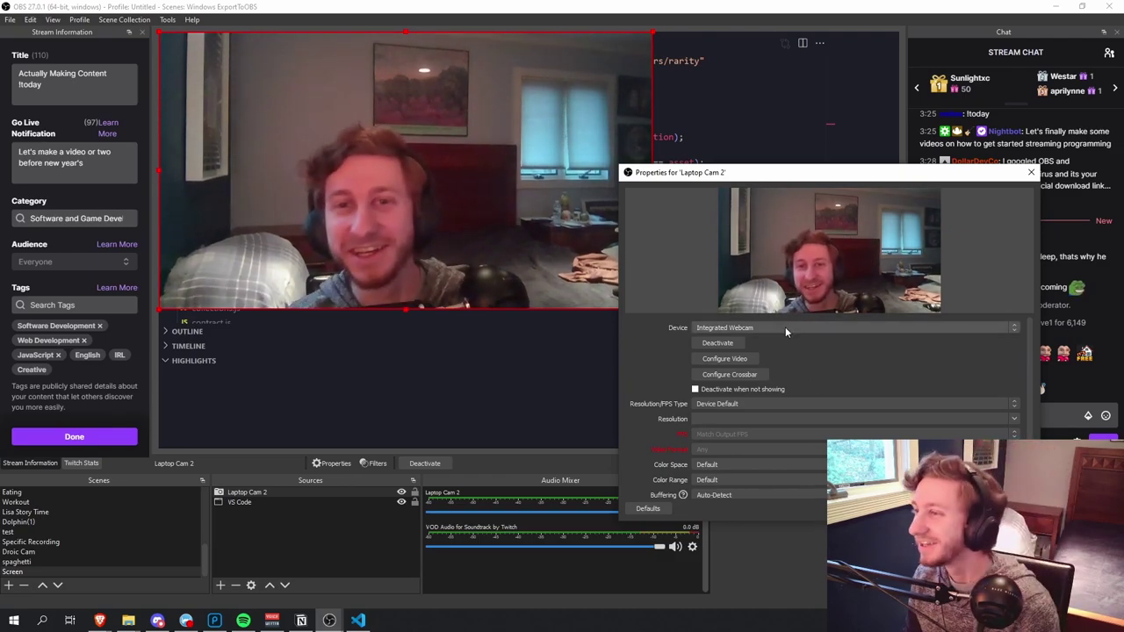
scroll(750, 395, down, 2)
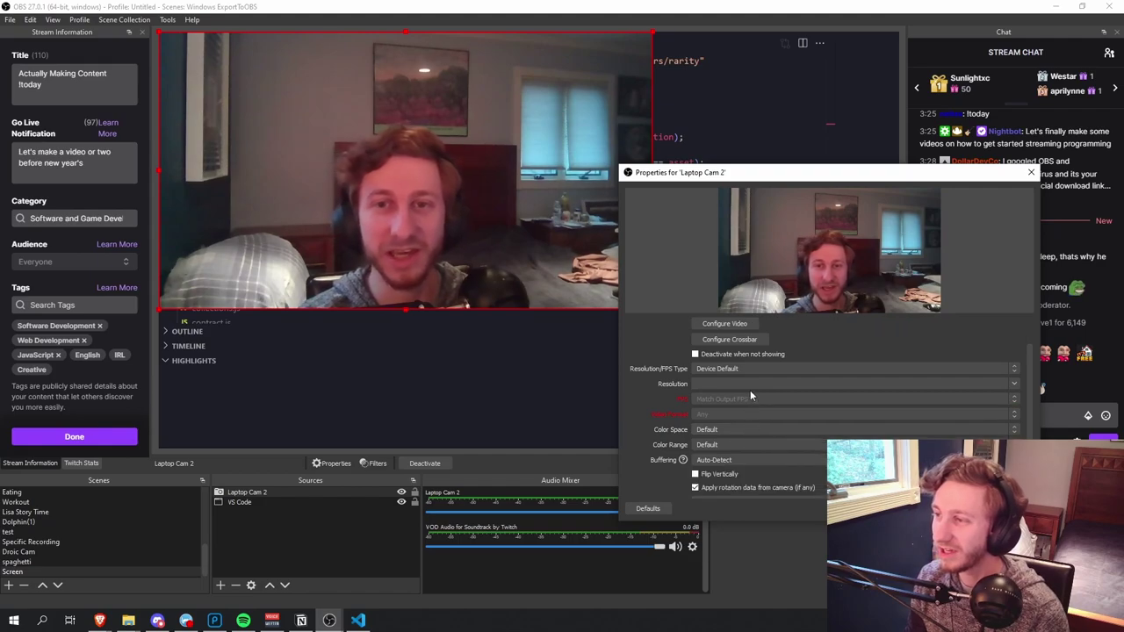
scroll(768, 439, down, 1)
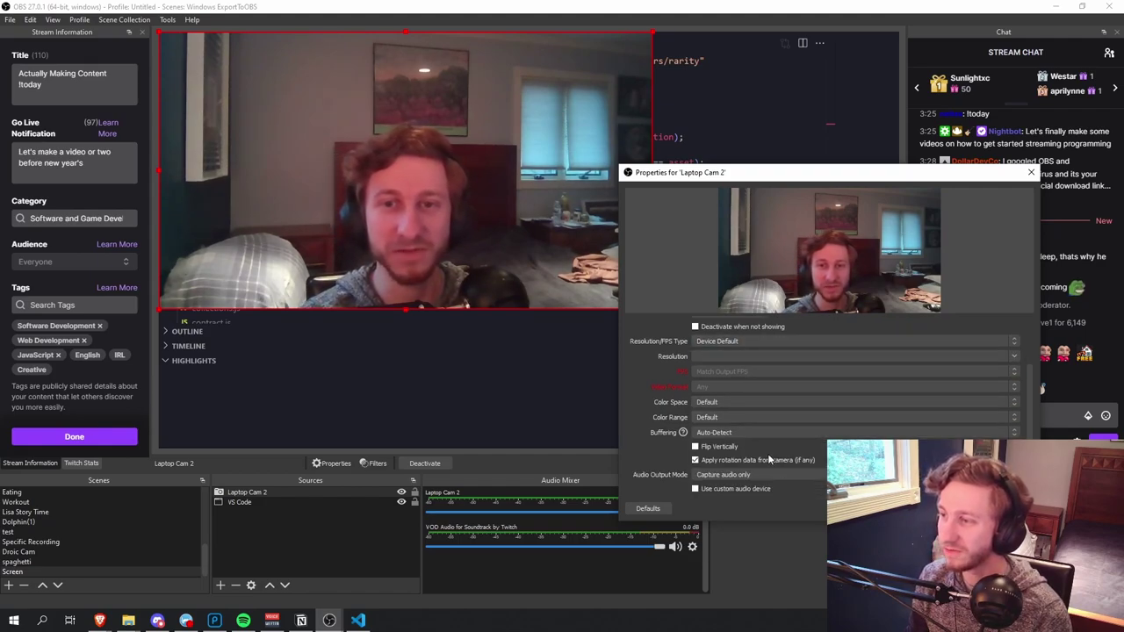
scroll(773, 452, up, 3)
click(957, 508)
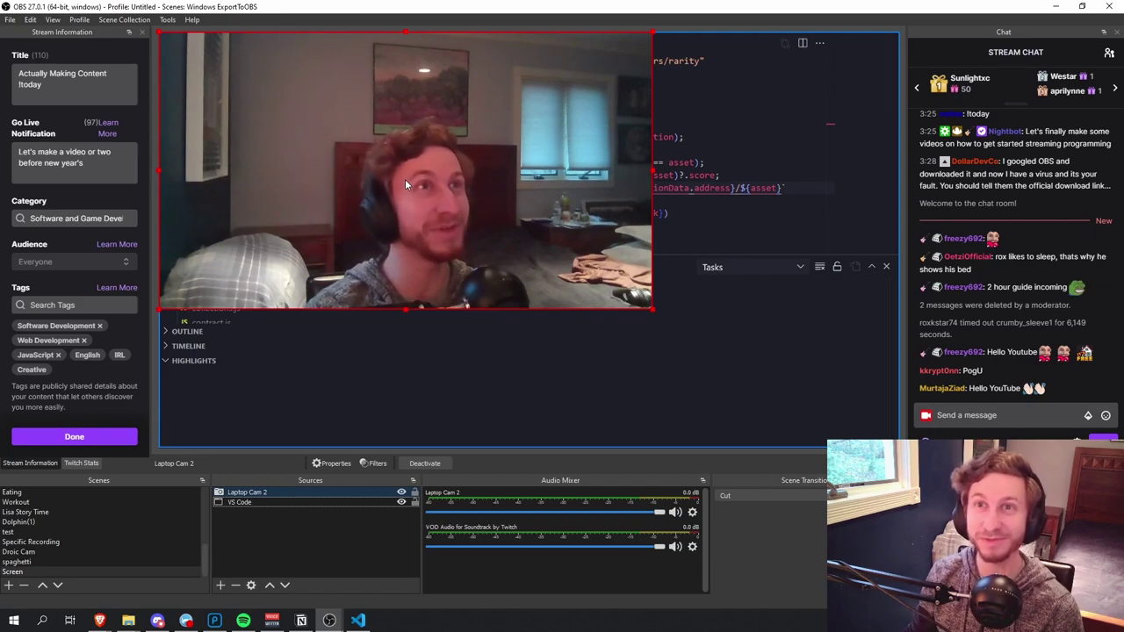
Move the webcam feed into the canvas's lower-right corner and shrink it to about a quarter of the canvas width.
drag(391, 187, 639, 327)
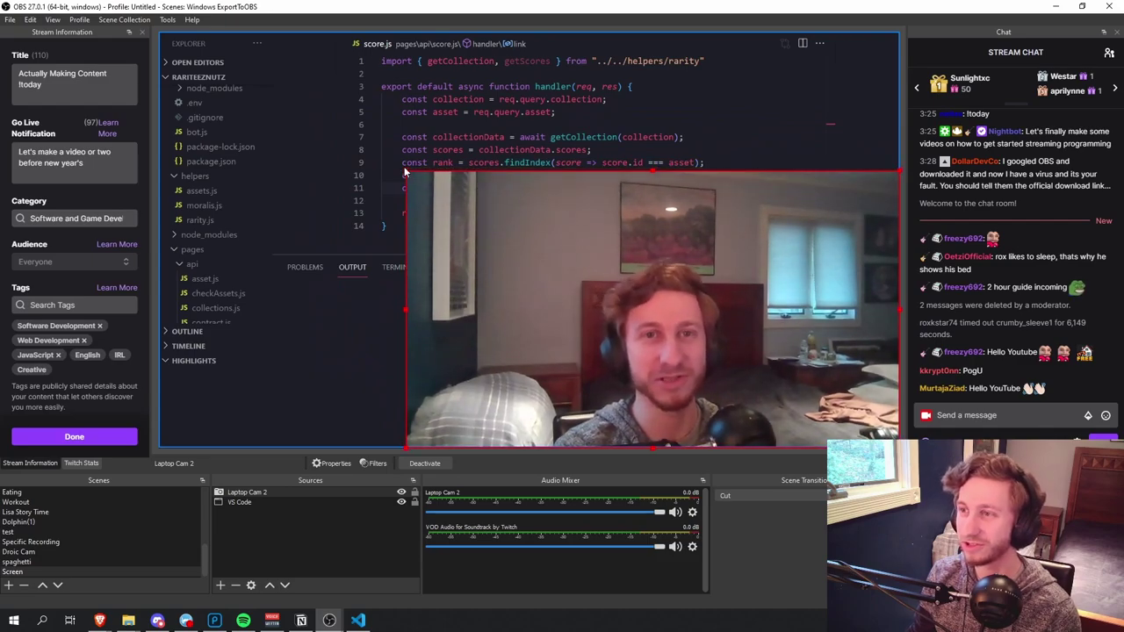
drag(404, 166, 709, 352)
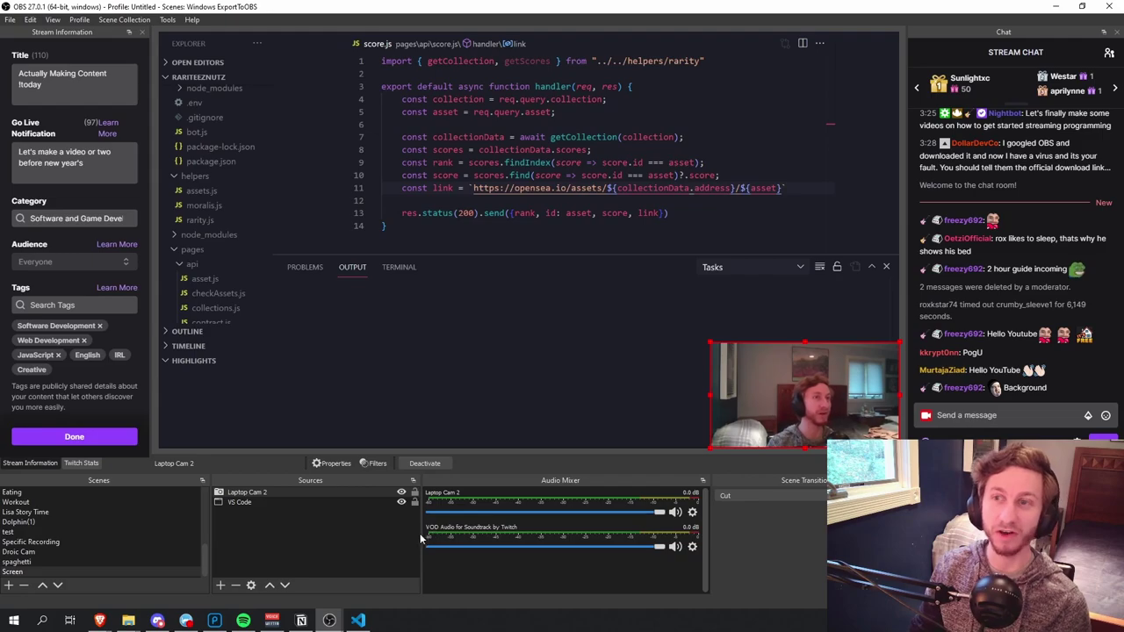
Add a new Audio Input Capture source named My Main Microphone to the Screen scene.
click(222, 587)
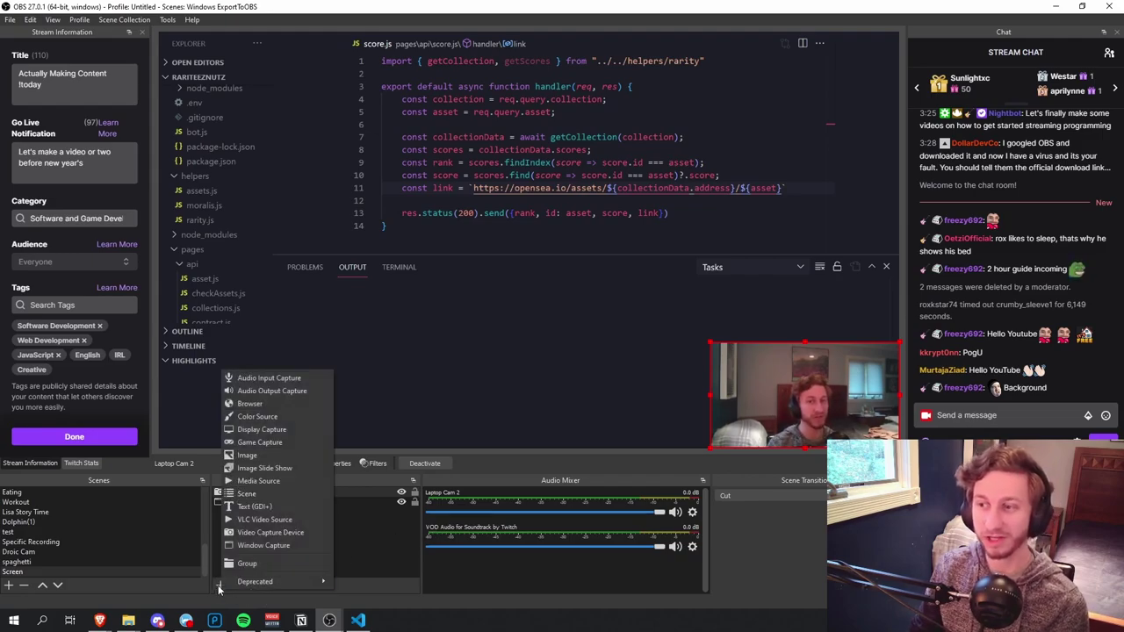
click(265, 375)
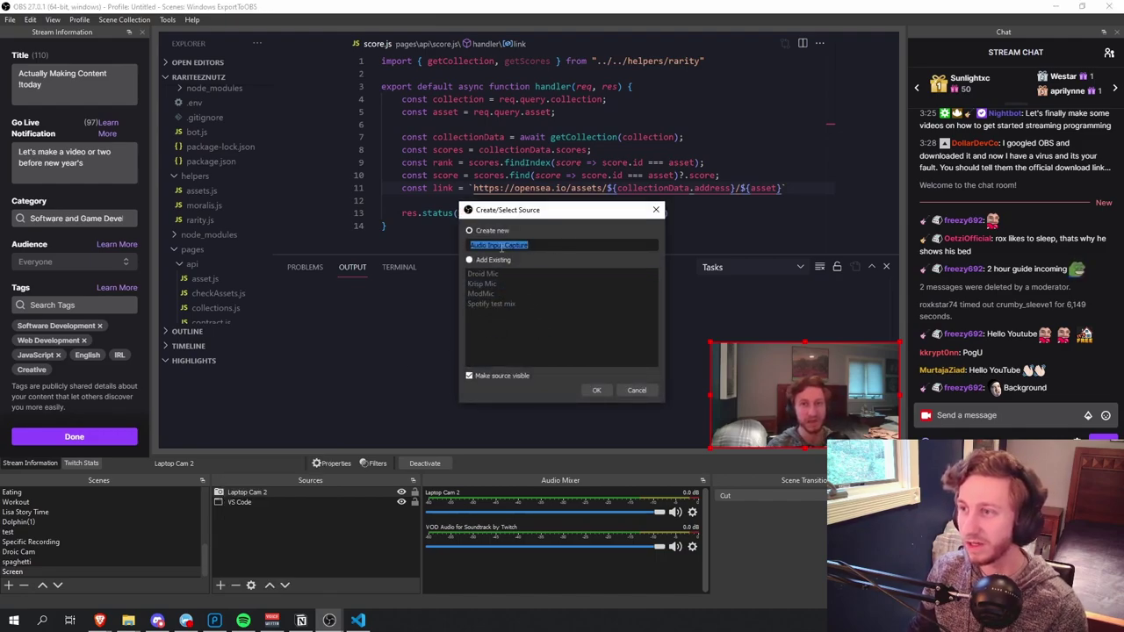
text(M)
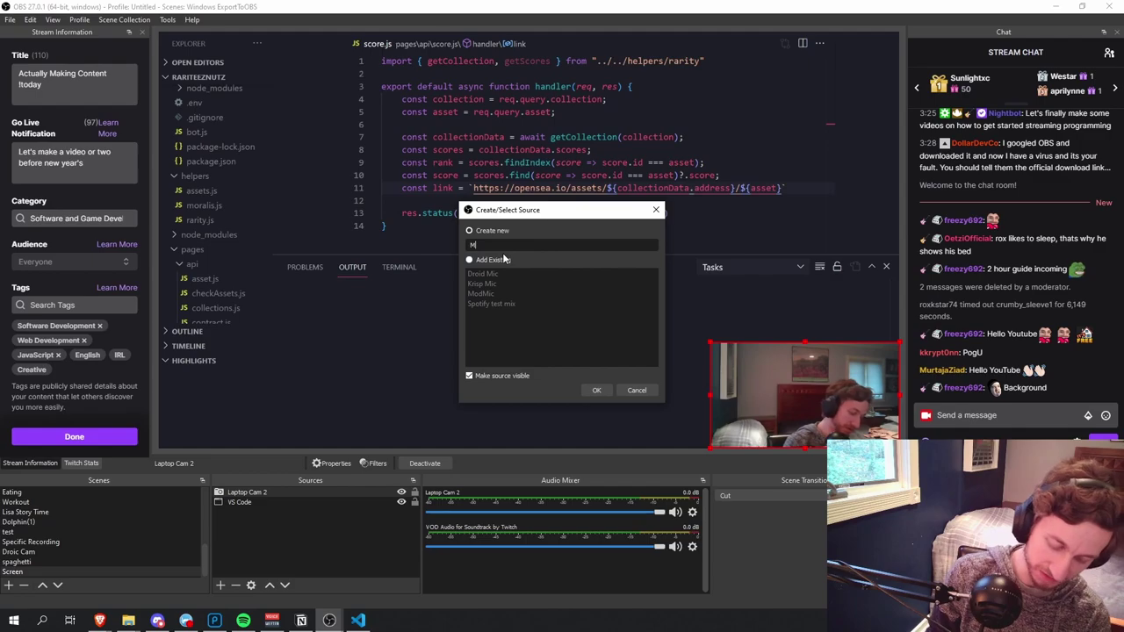
text(y Main Microphone)
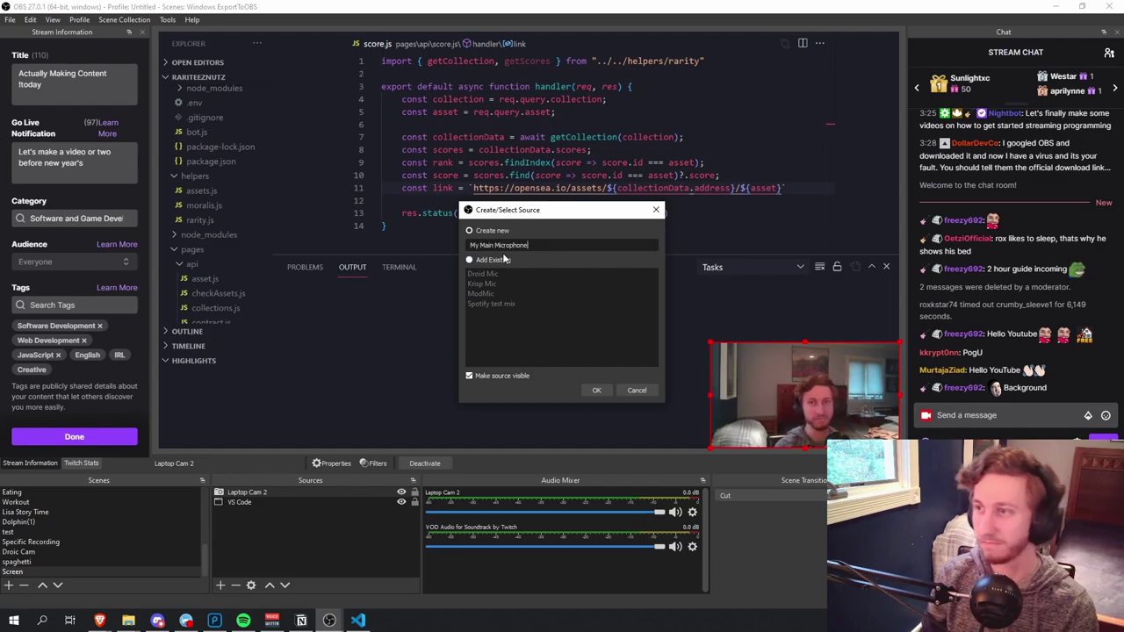
click(595, 390)
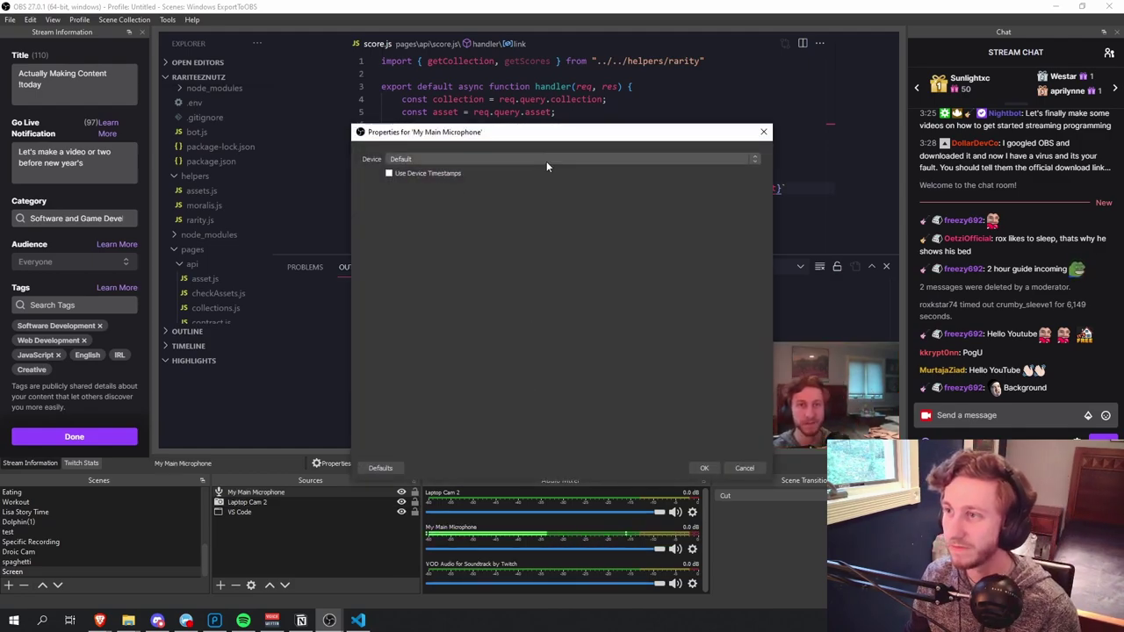
Set the My Main Microphone device to Microphone (Blue Snowball) and accept its properties.
click(543, 160)
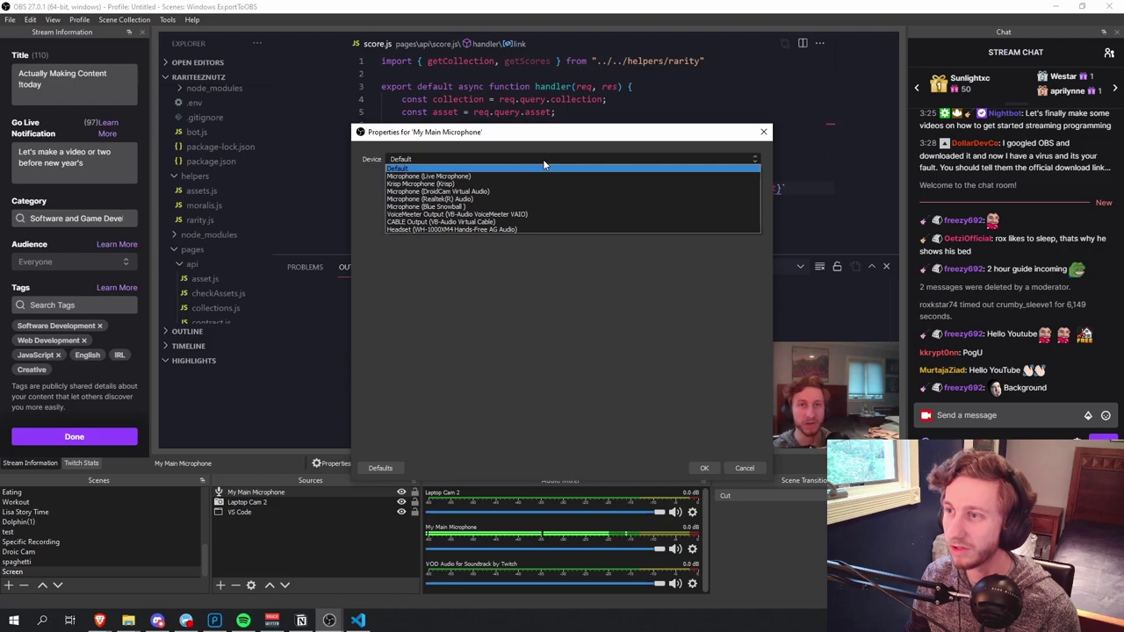
click(444, 208)
click(705, 468)
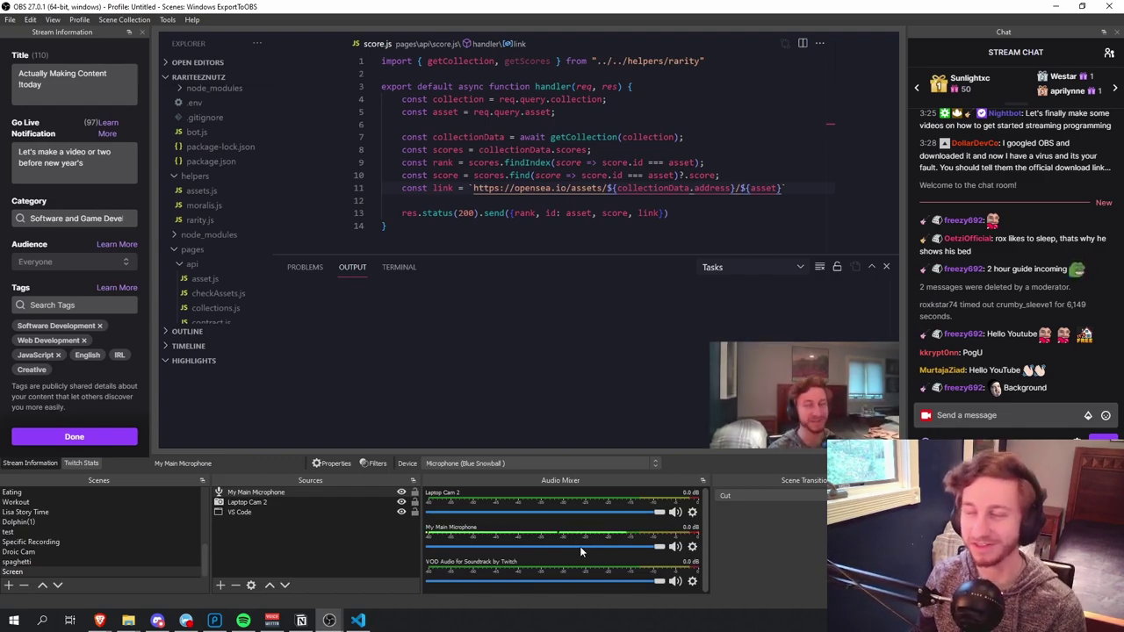
click(266, 552)
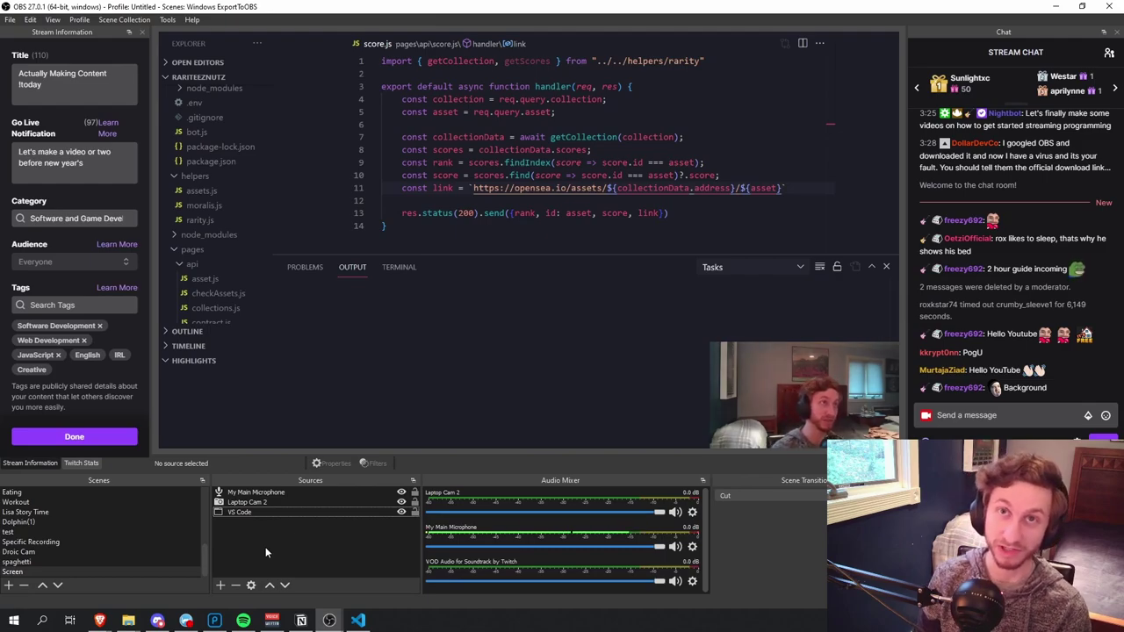
Add a new Audio Output Capture source named Computer Audio to the Screen scene.
click(222, 585)
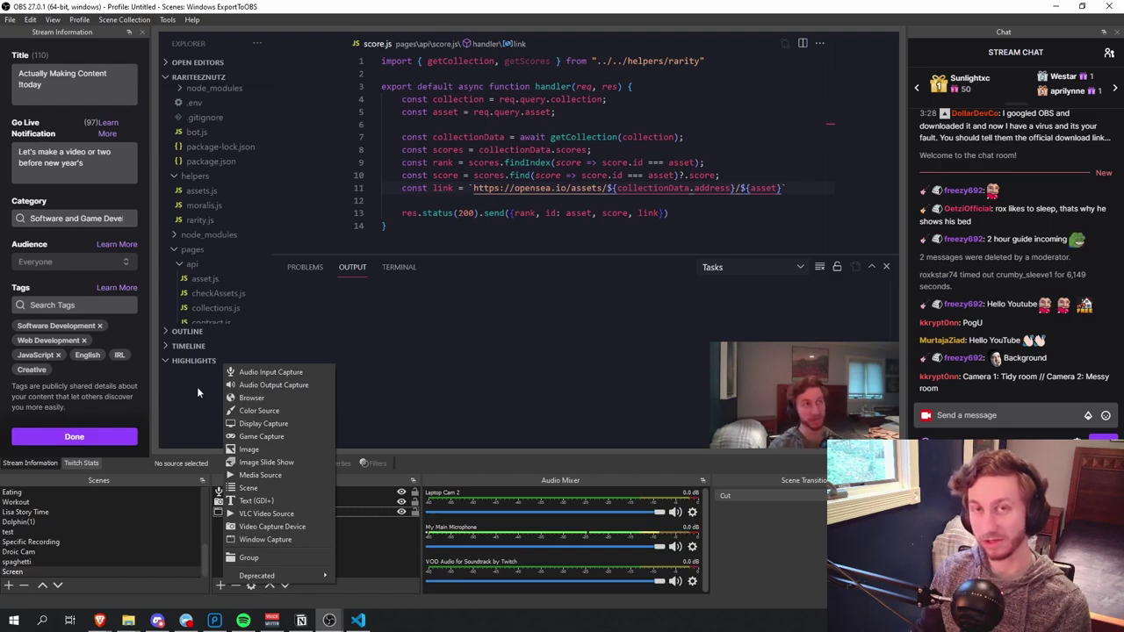
click(259, 385)
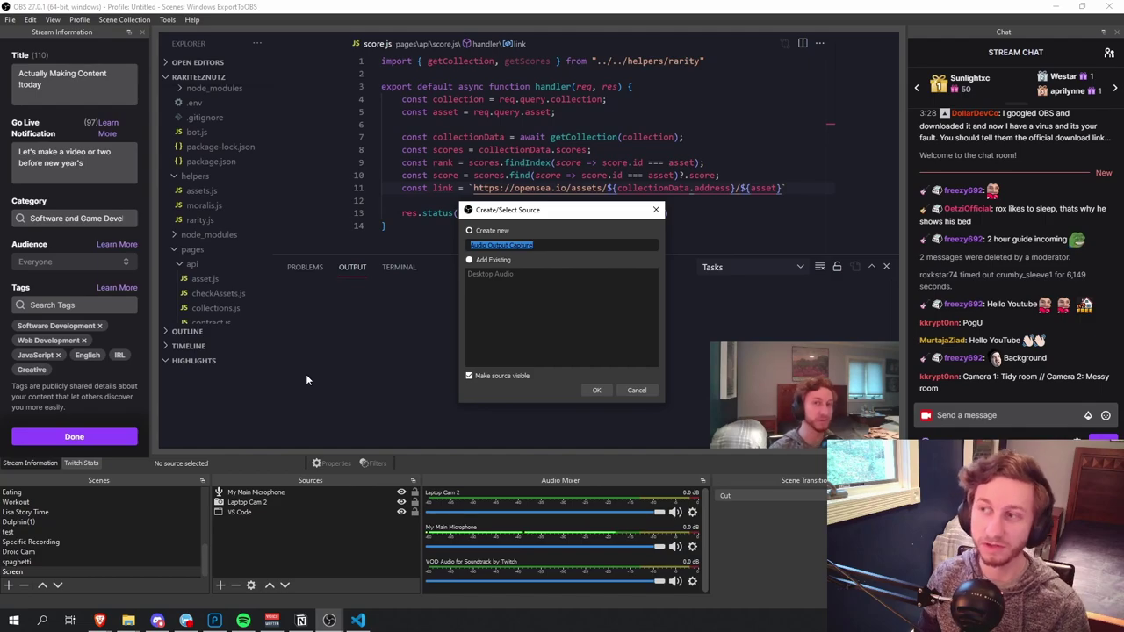
text(Computer Audio)
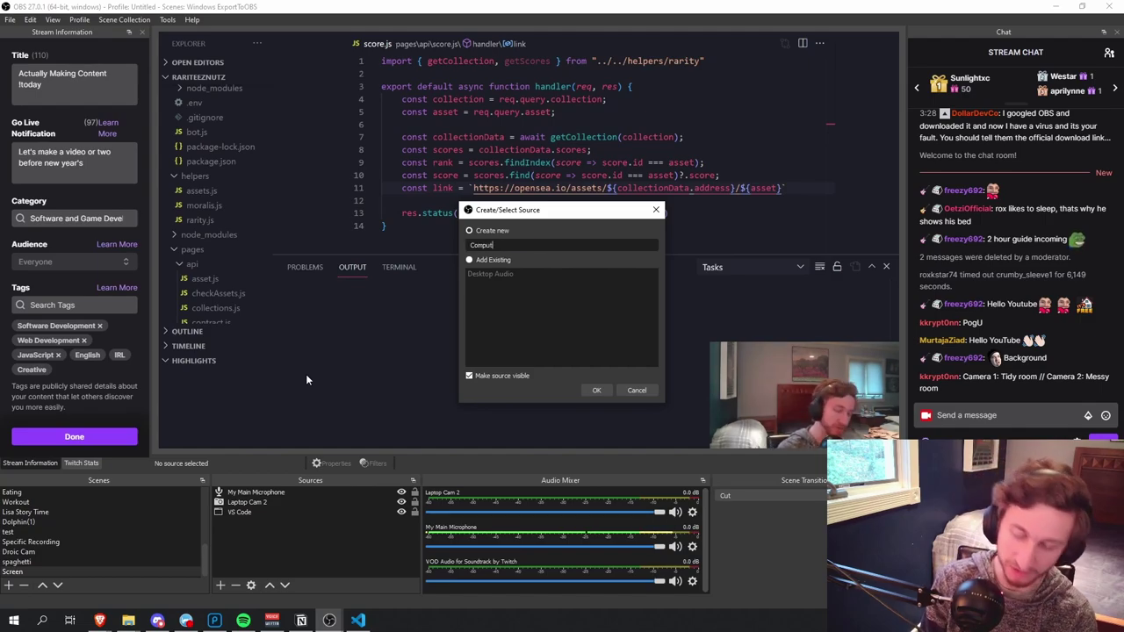
key(Return)
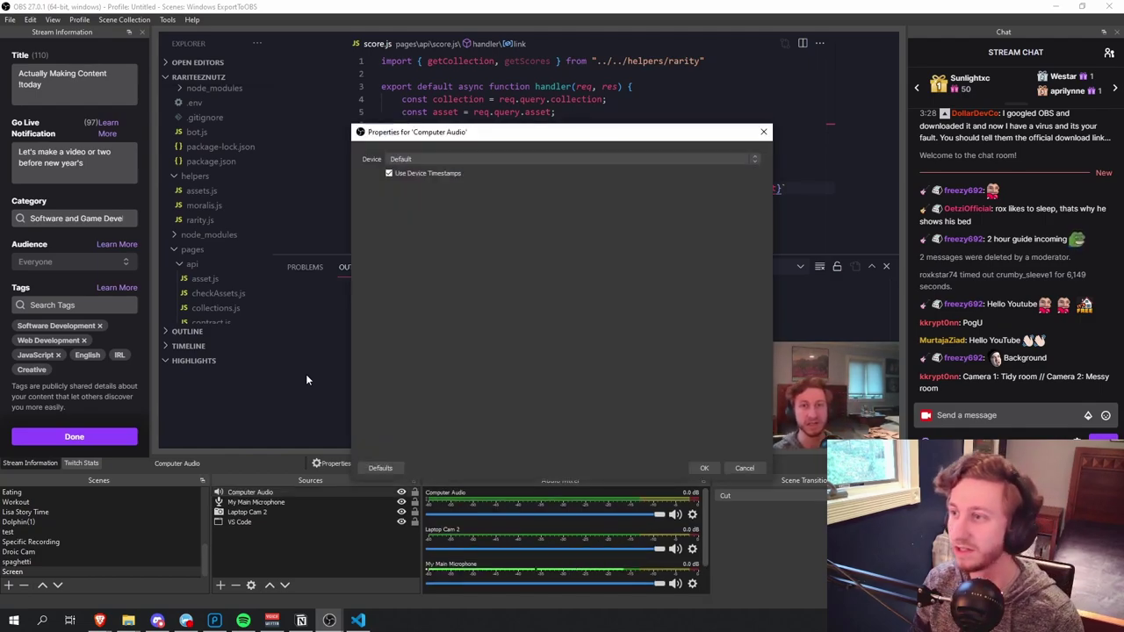
Set the Computer Audio device to Speakers (Realtek(R) Audio) and accept its properties.
click(570, 160)
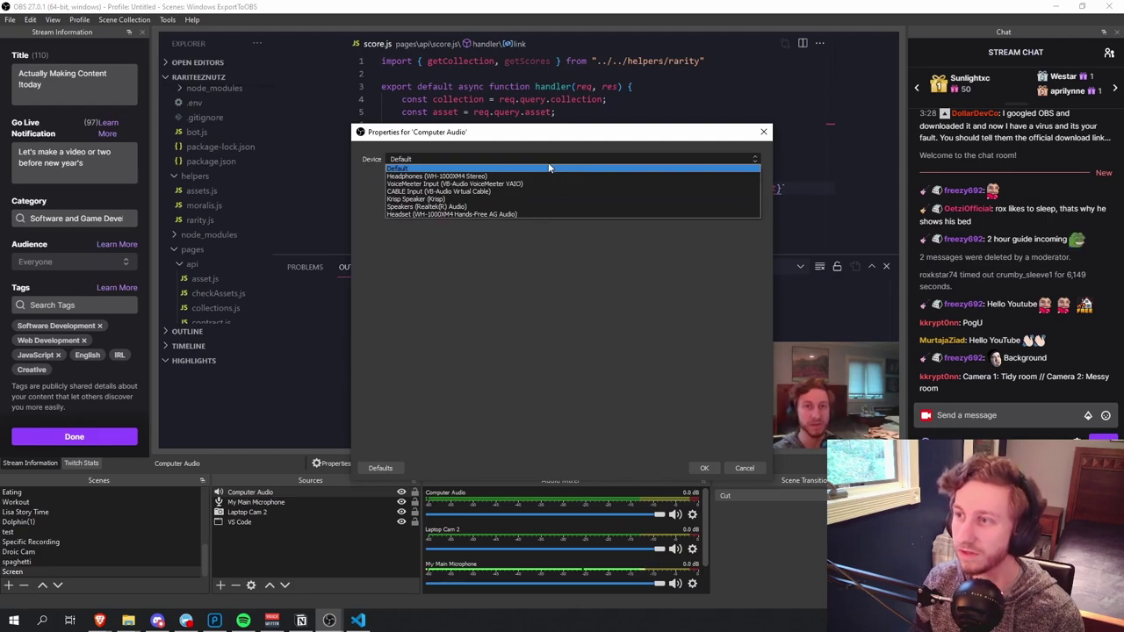
click(489, 207)
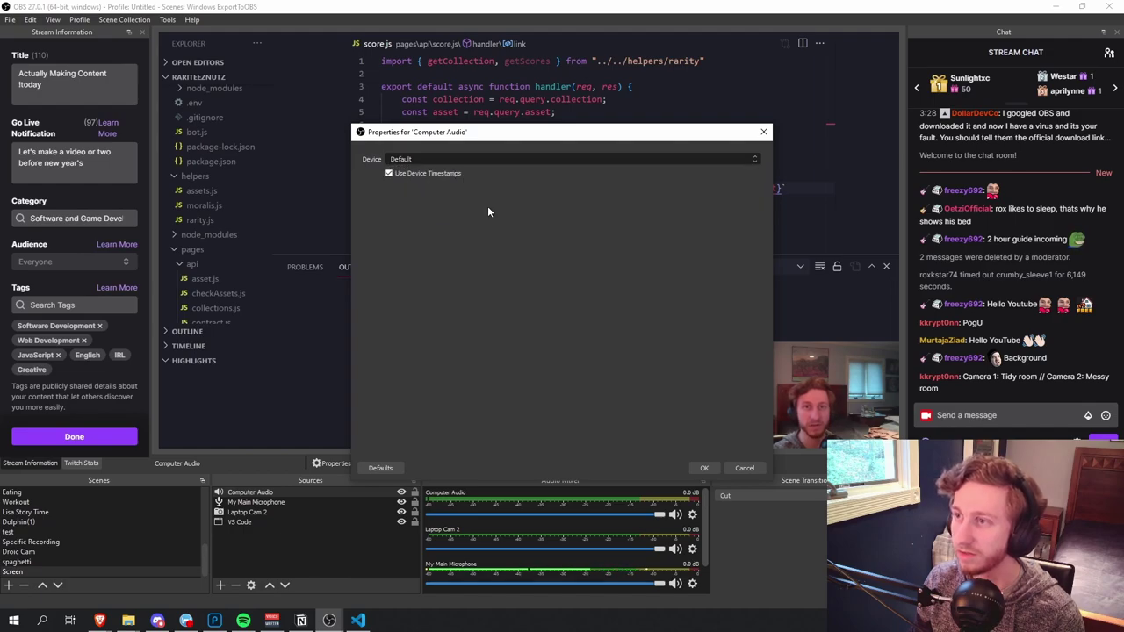
click(704, 468)
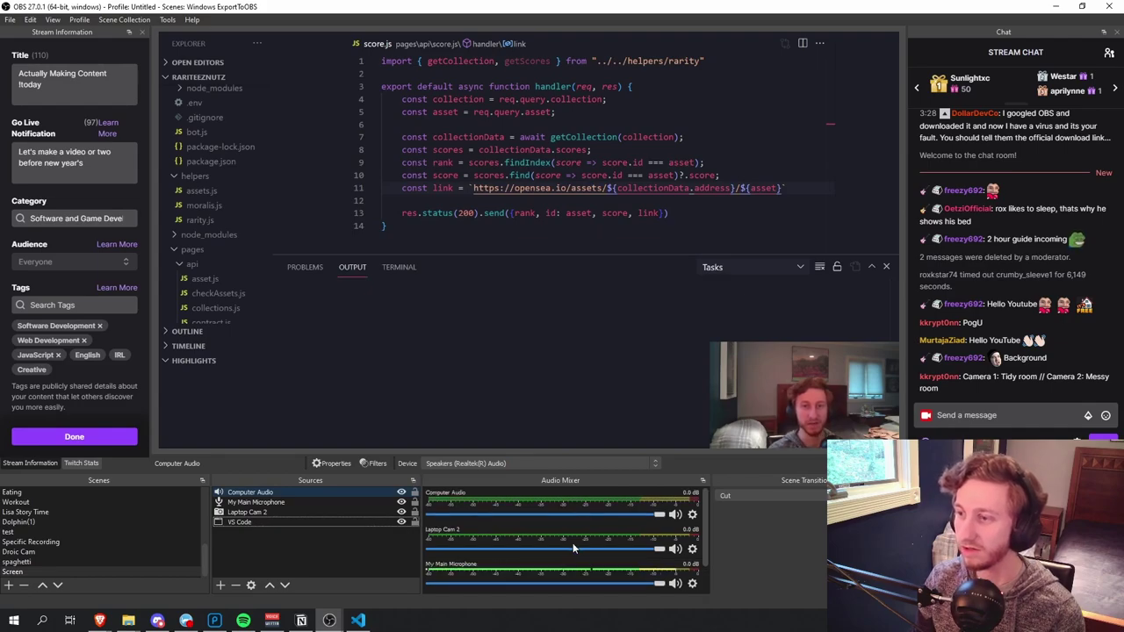
Switch to Spotify, play the DMCA Free EPIC Cinematic Music playlist and return to OBS to test the computer audio.
click(243, 619)
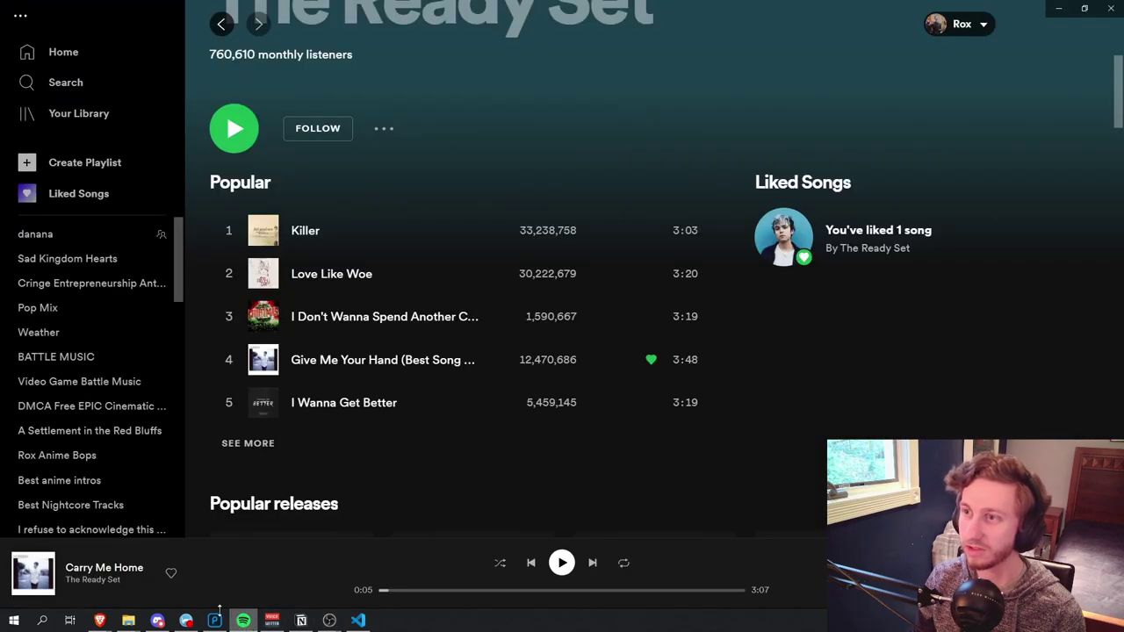
click(88, 405)
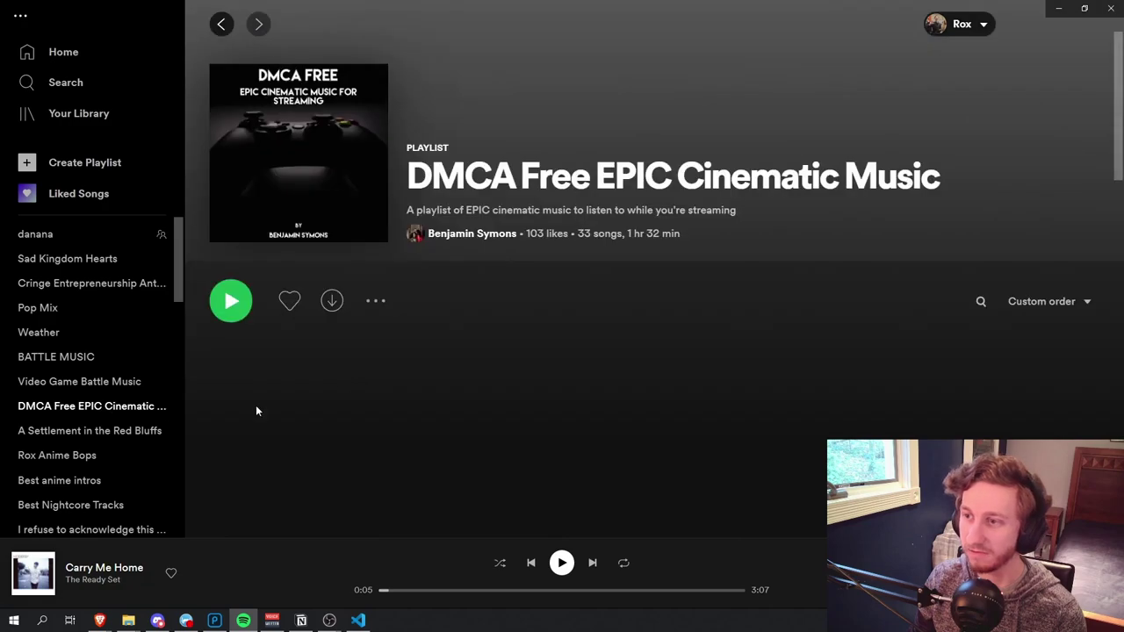
click(231, 303)
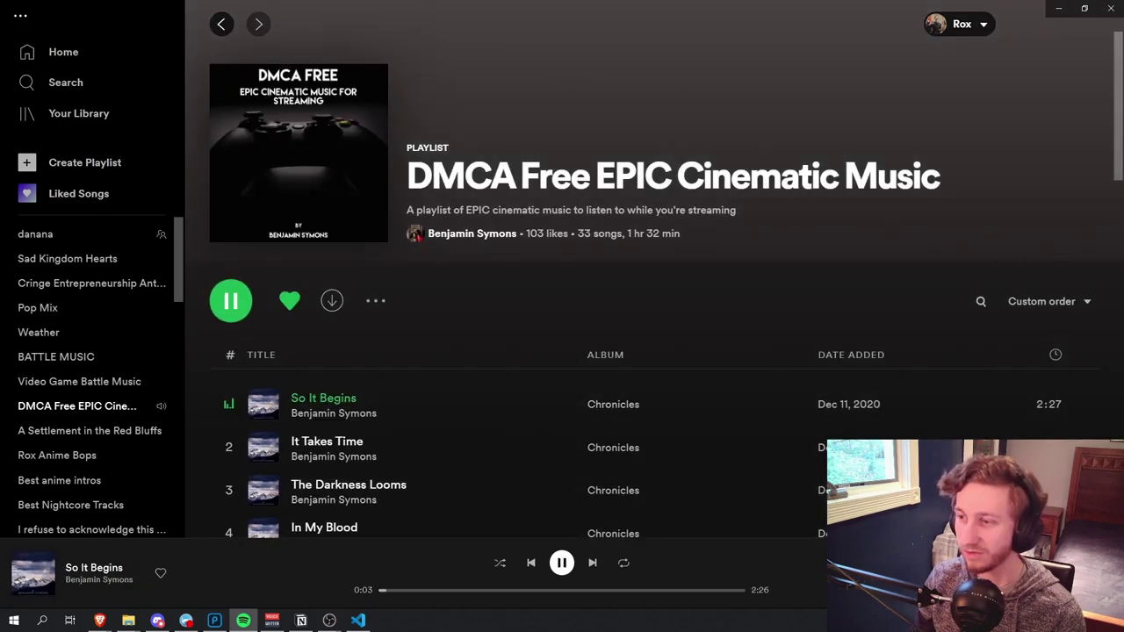
click(244, 621)
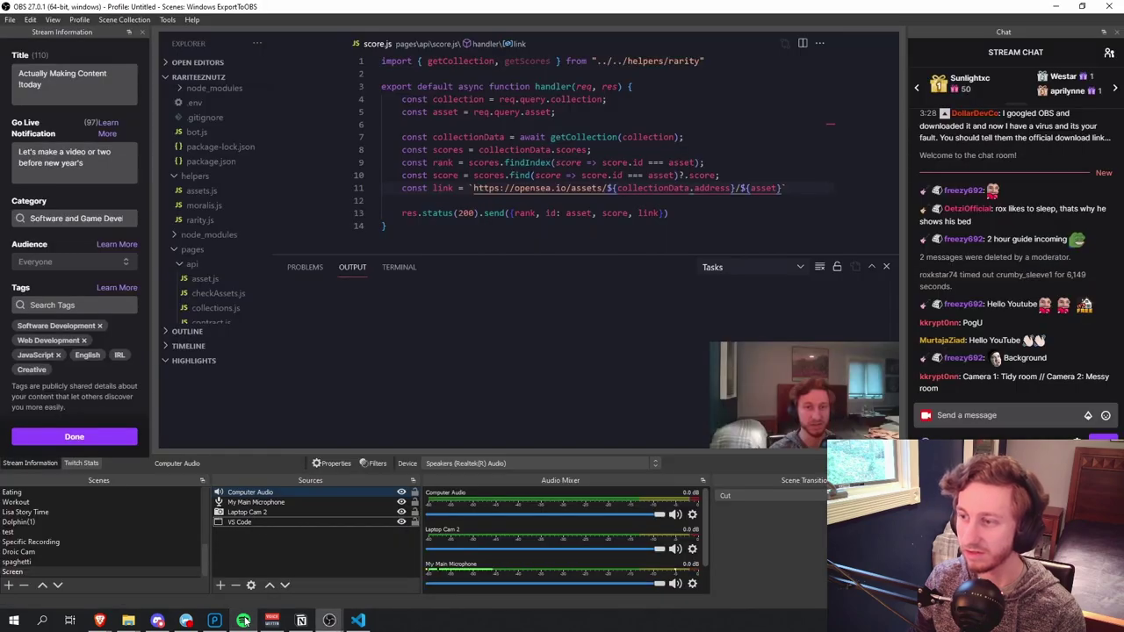
Pause the Spotify playback and return to OBS to check the audio sources' levels in the mixer.
click(244, 621)
click(562, 562)
key(alt+Tab)
scroll(512, 548, down, 1)
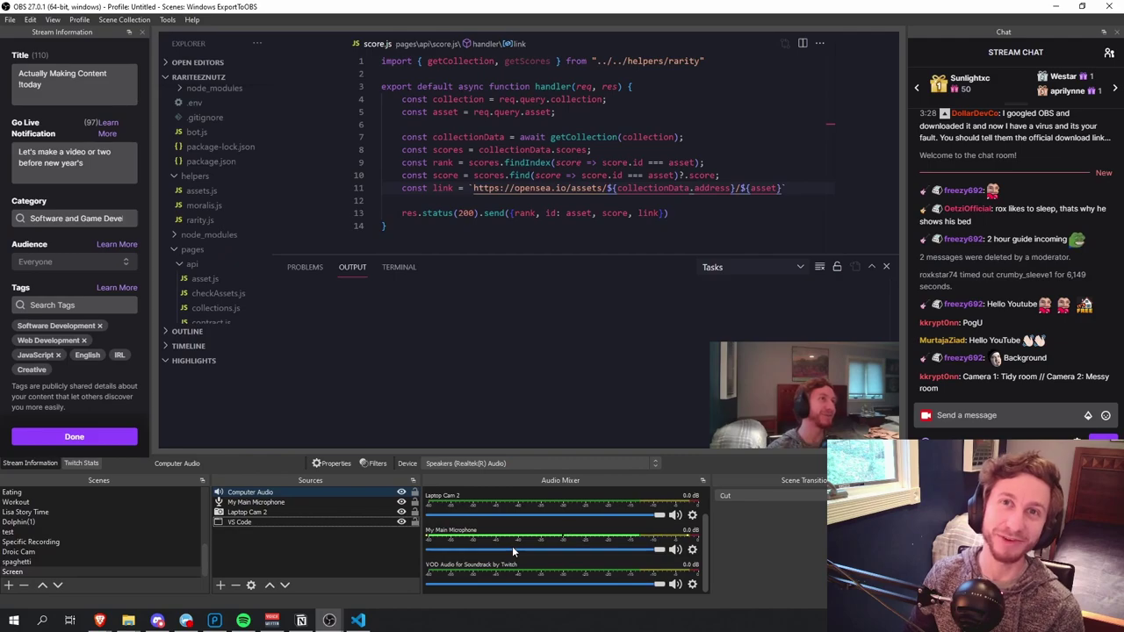
scroll(511, 546, up, 1)
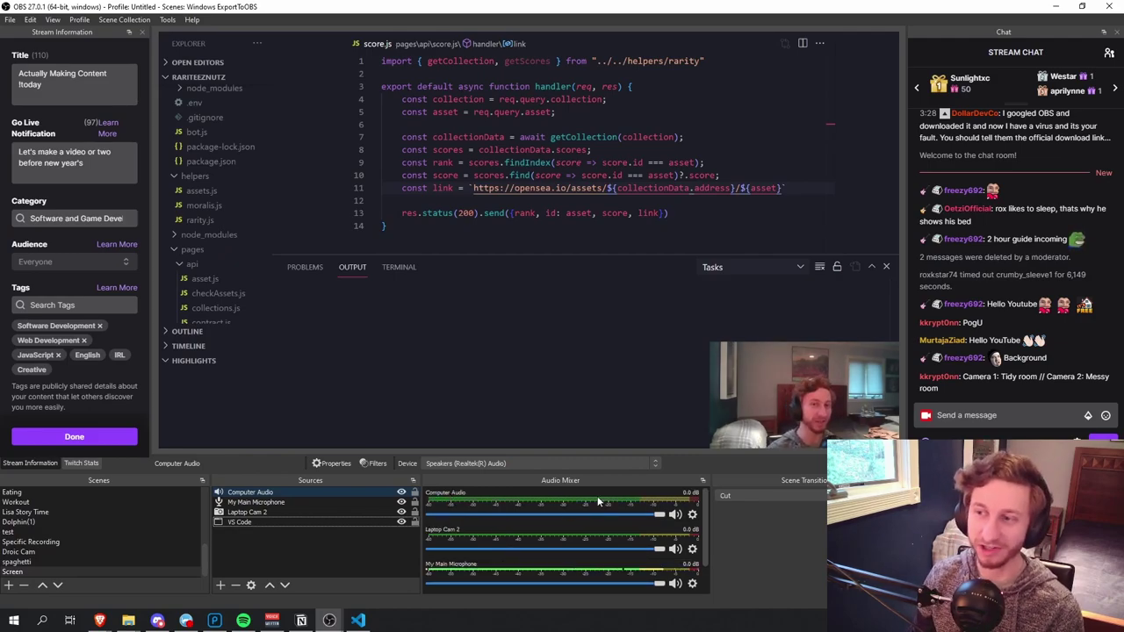
scroll(527, 527, down, 1)
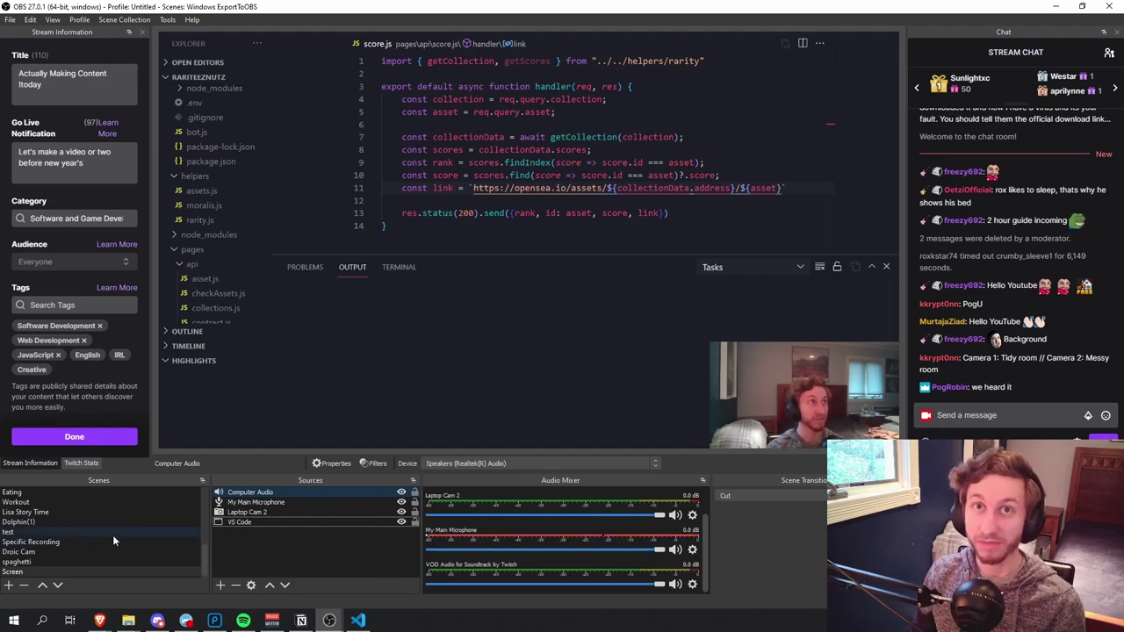
Create a new scene named Full Cam.
click(8, 586)
text(Full)
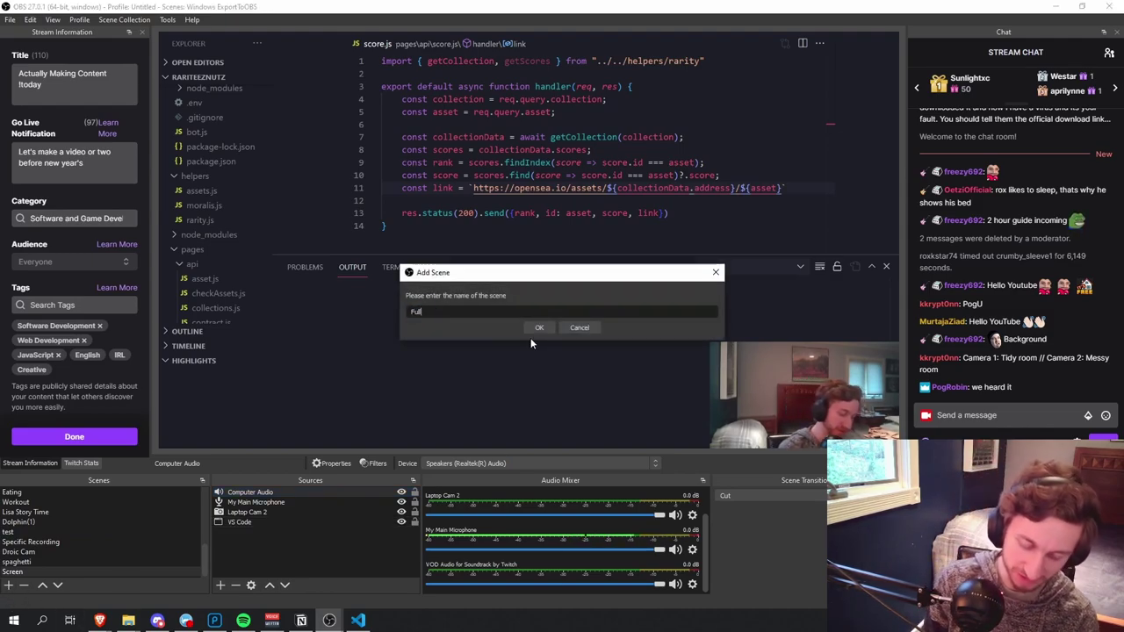
text( Cam)
key(Return)
Add the existing Laptop Cam 2 video capture source to the Full Cam scene and enlarge it to fill the canvas.
right_click(271, 507)
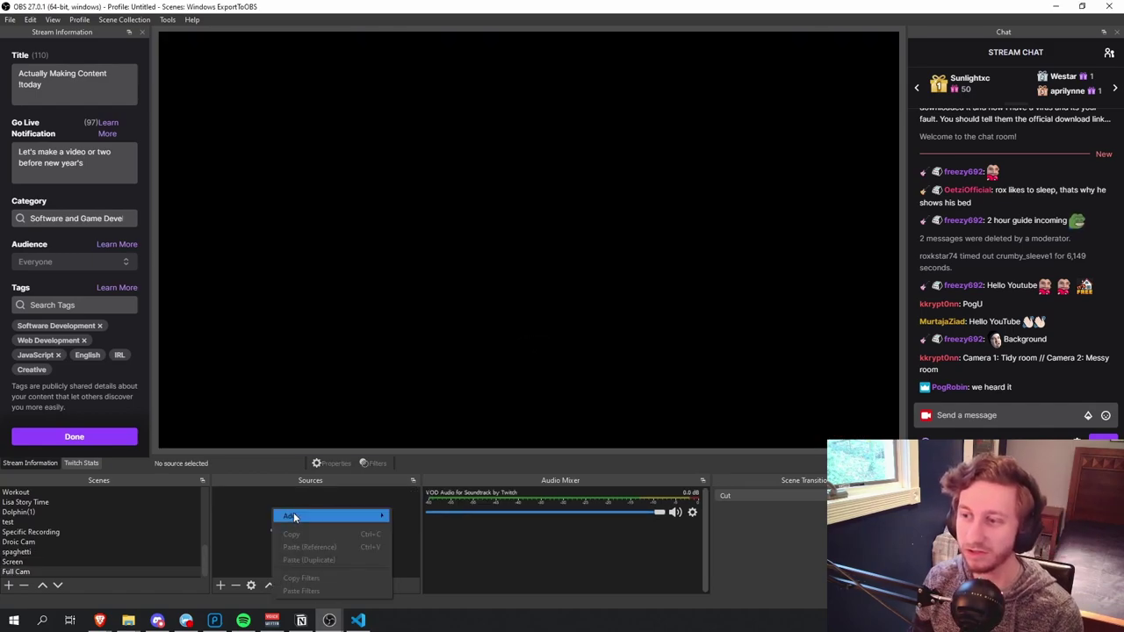
mouse_move(295, 513)
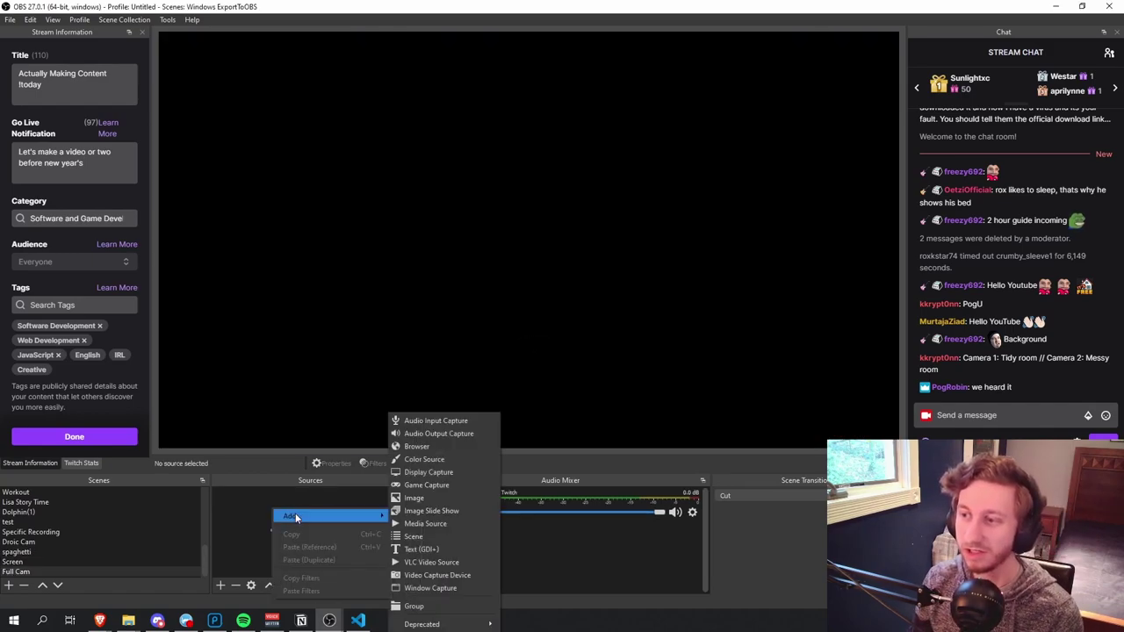
click(424, 576)
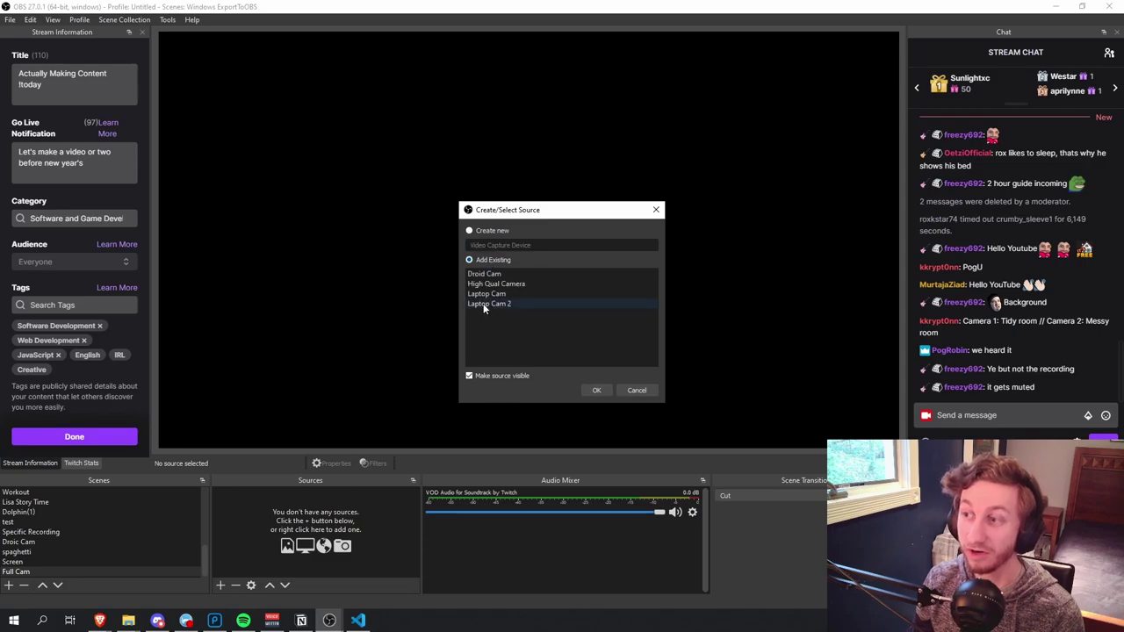
click(596, 390)
drag(652, 309, 899, 448)
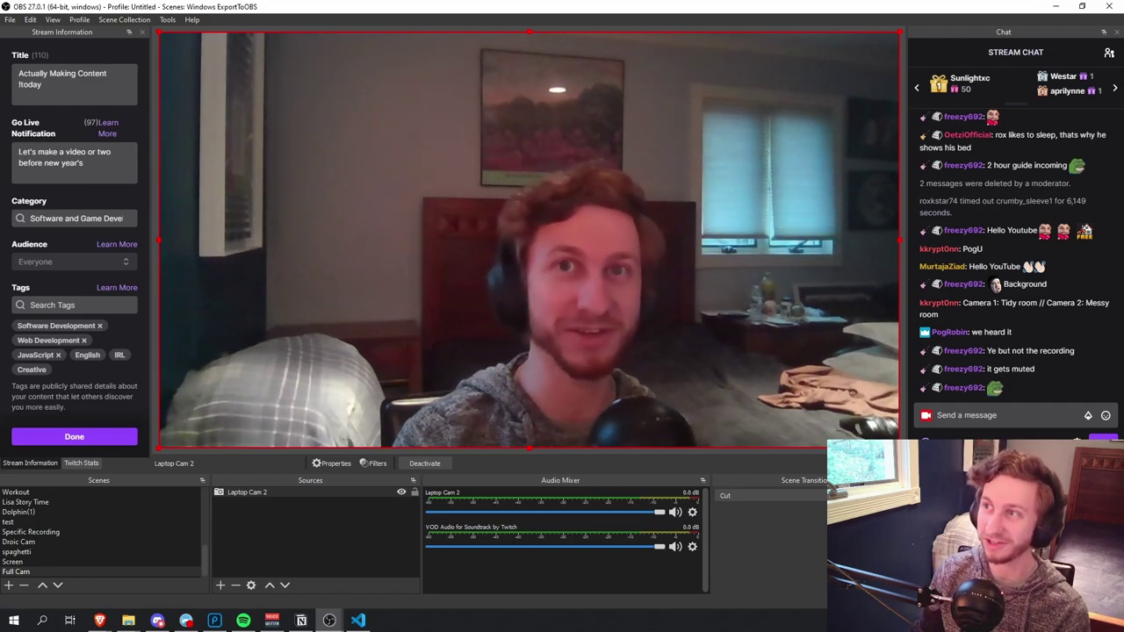
Add the existing My Main Microphone audio input source to the Full Cam scene.
click(298, 548)
click(220, 585)
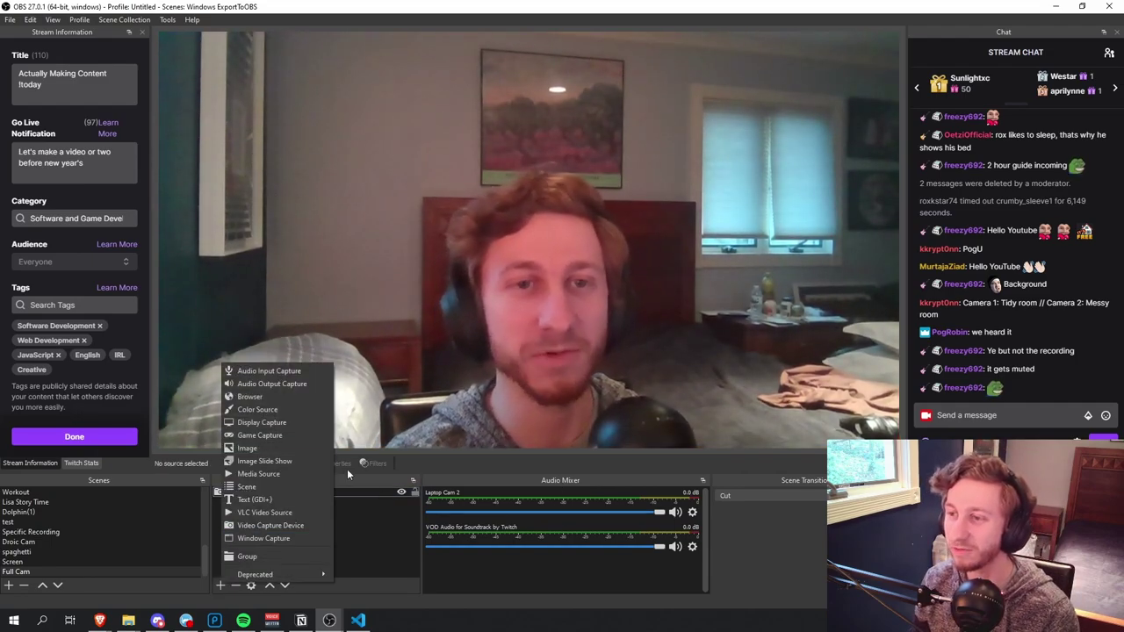
click(267, 371)
click(492, 260)
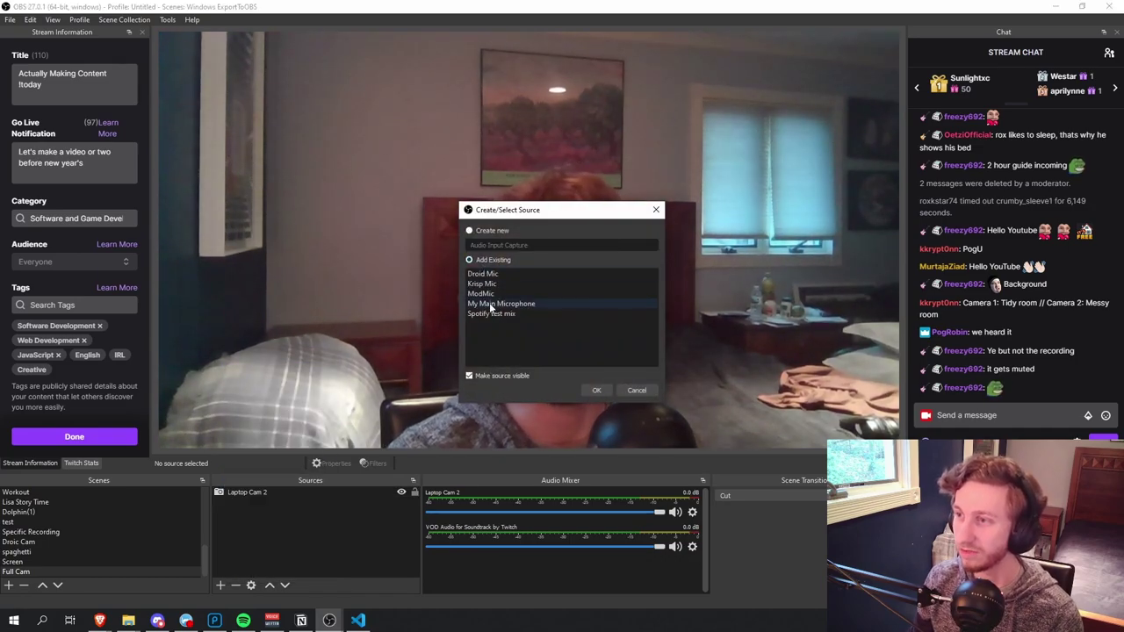
click(491, 304)
click(597, 390)
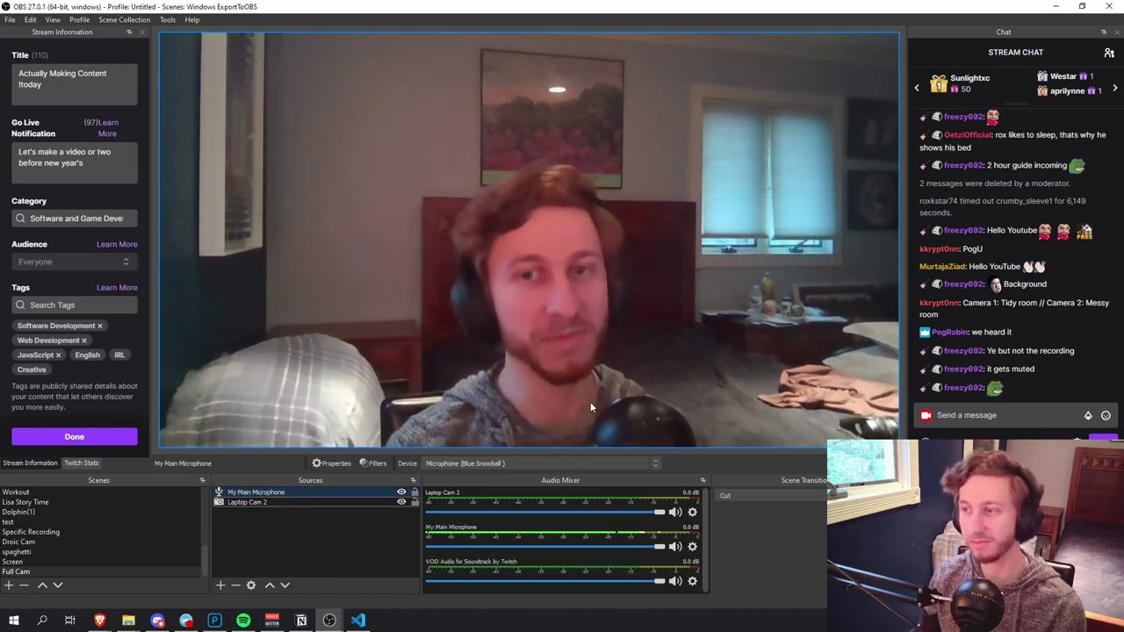
Add the existing Computer Audio output source to the Full Cam scene and switch to the Screen scene.
click(221, 585)
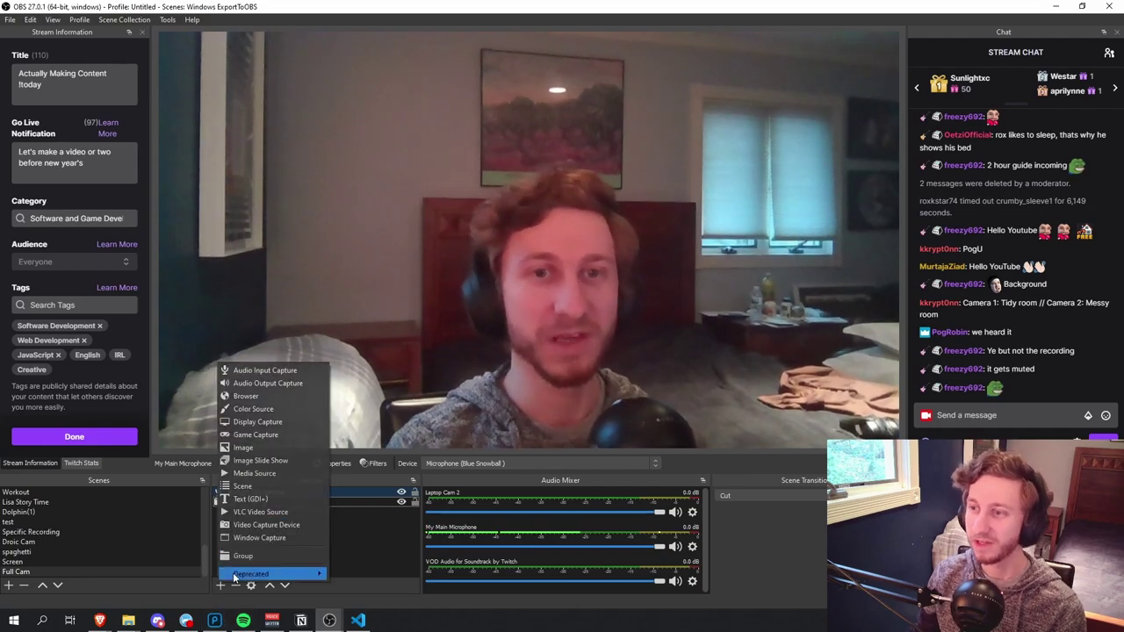
click(268, 384)
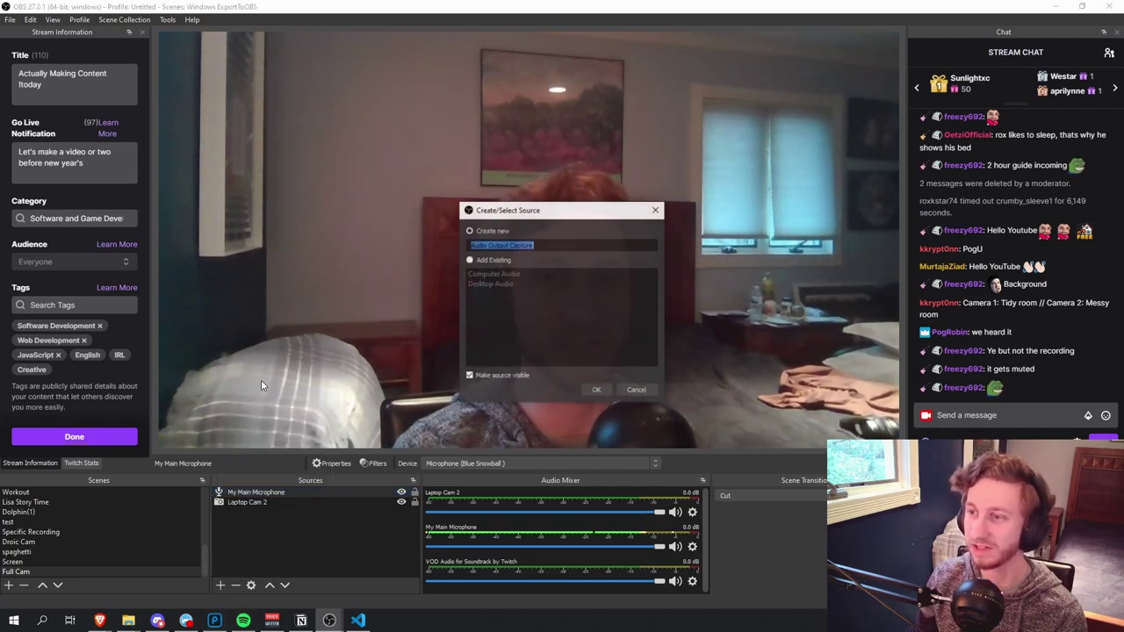
click(475, 274)
click(596, 390)
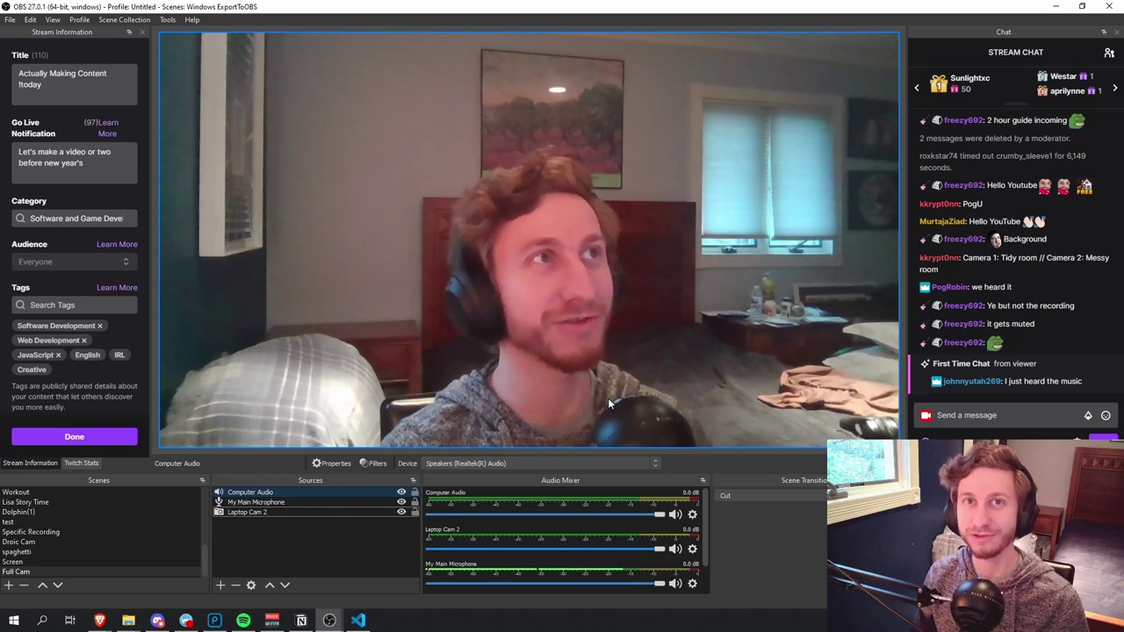
click(36, 562)
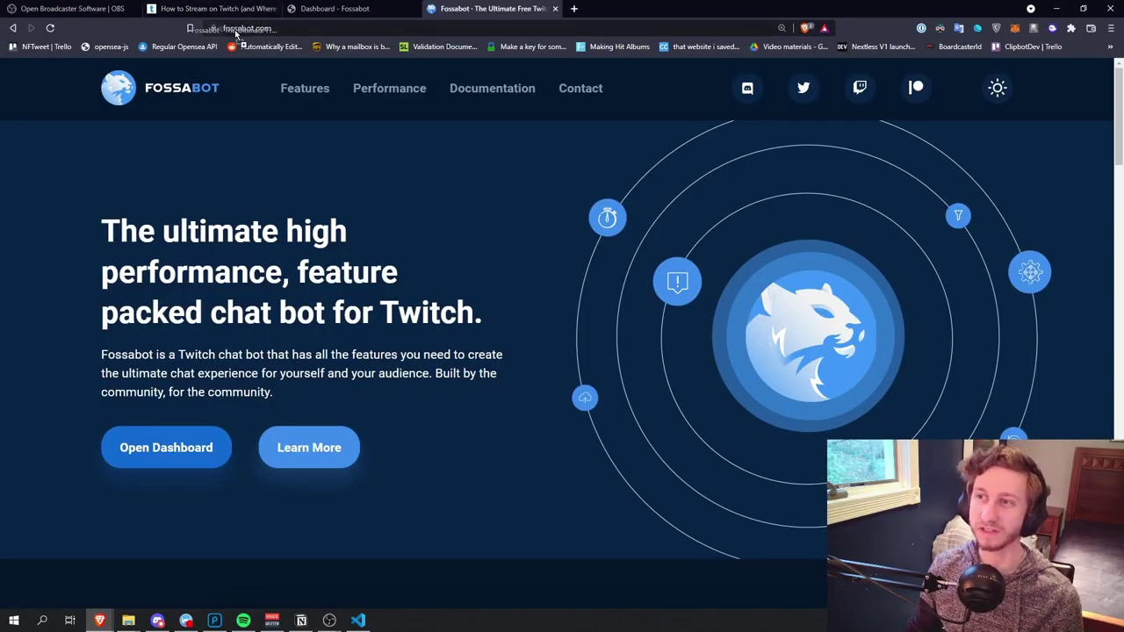
Open the Fossabot dashboard from fossabot.com in the browser, make the bot join the channel and dismiss the moderation instructions.
click(309, 32)
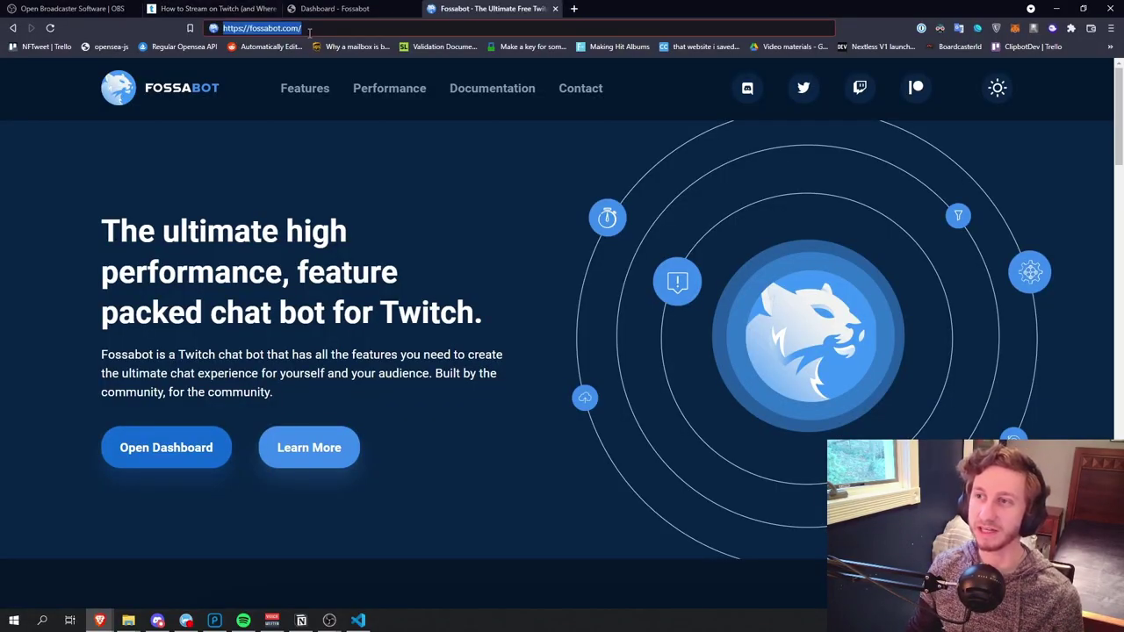
click(193, 449)
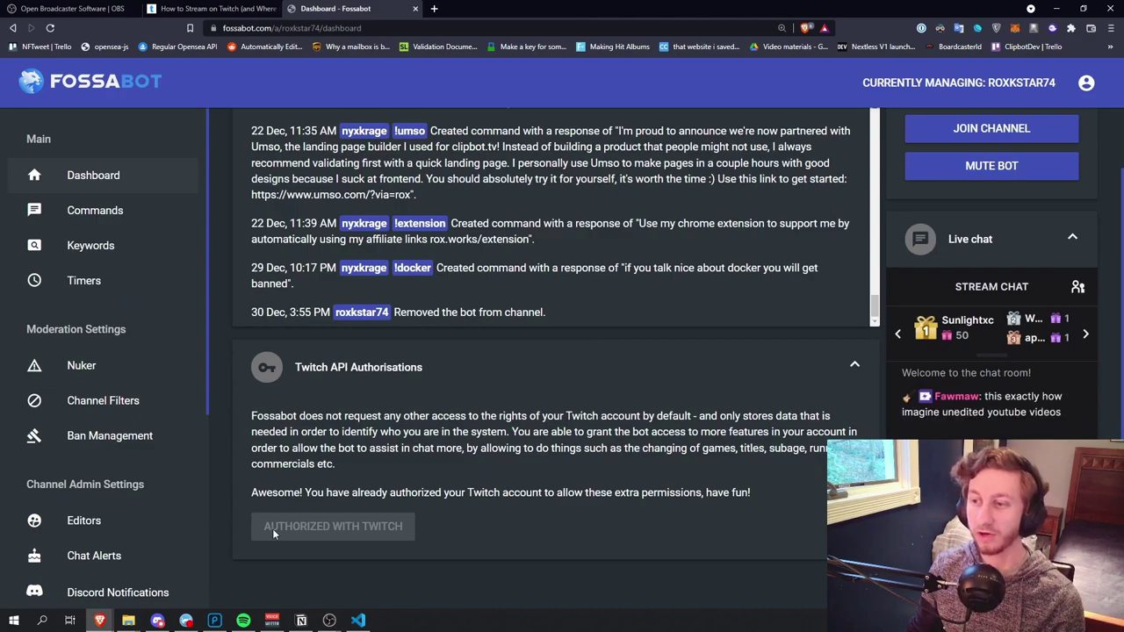
scroll(440, 515, up, 2)
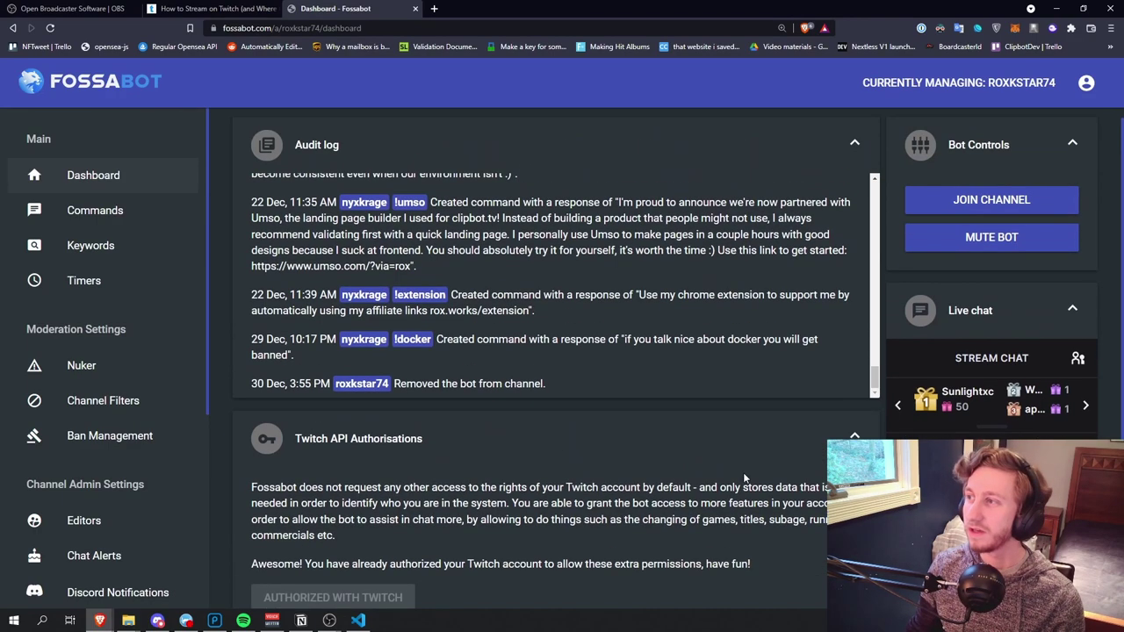
click(992, 215)
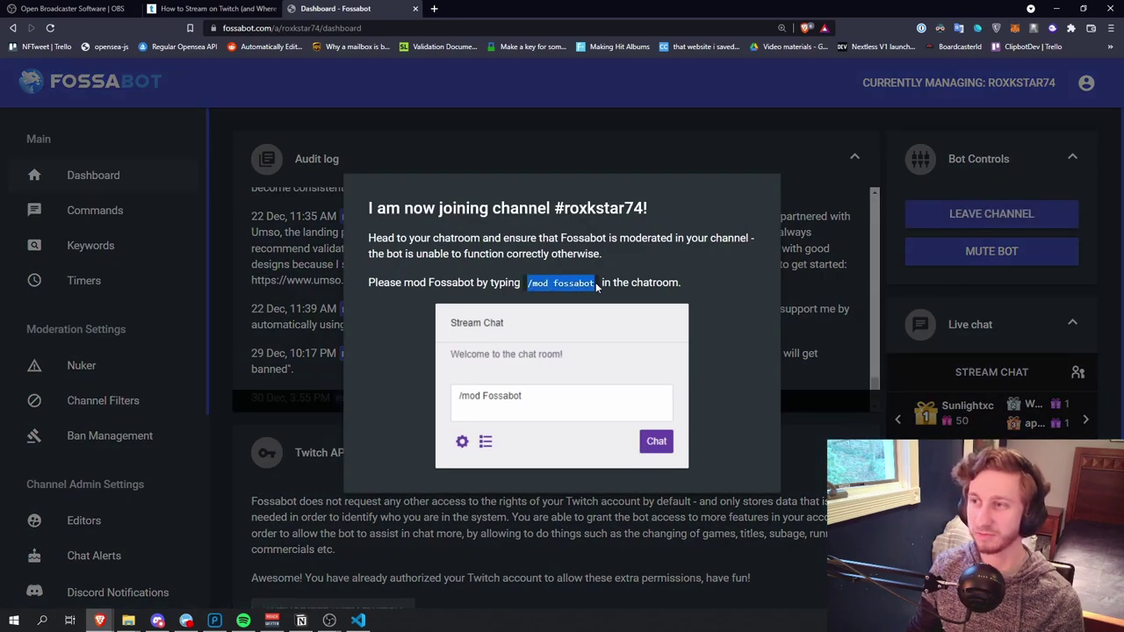
click(806, 412)
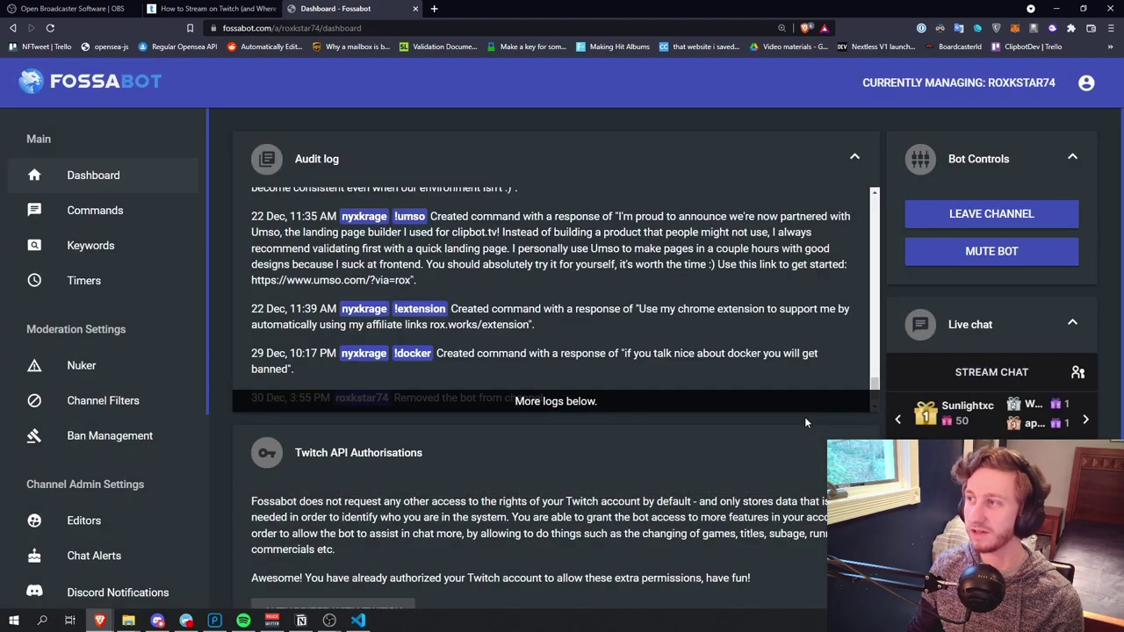
Check the newest audit log entry and try to make Fossabot a moderator with /mod fossabot in the dashboard's live chat.
scroll(619, 351, down, 1)
scroll(619, 351, down, 3)
scroll(456, 273, up, 1)
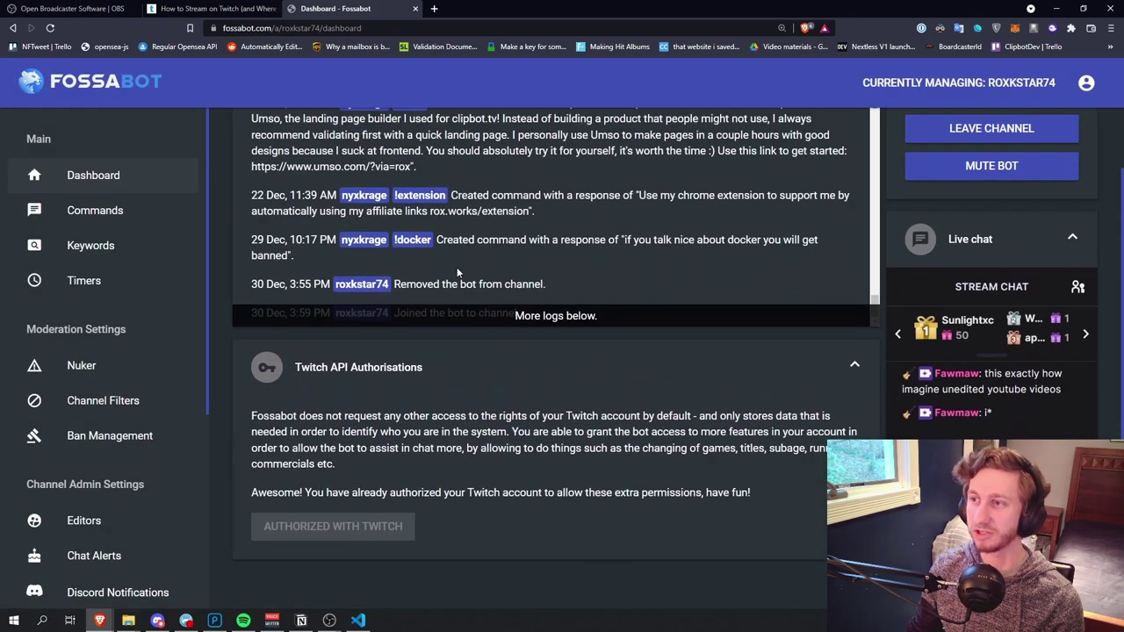
drag(518, 313, 405, 313)
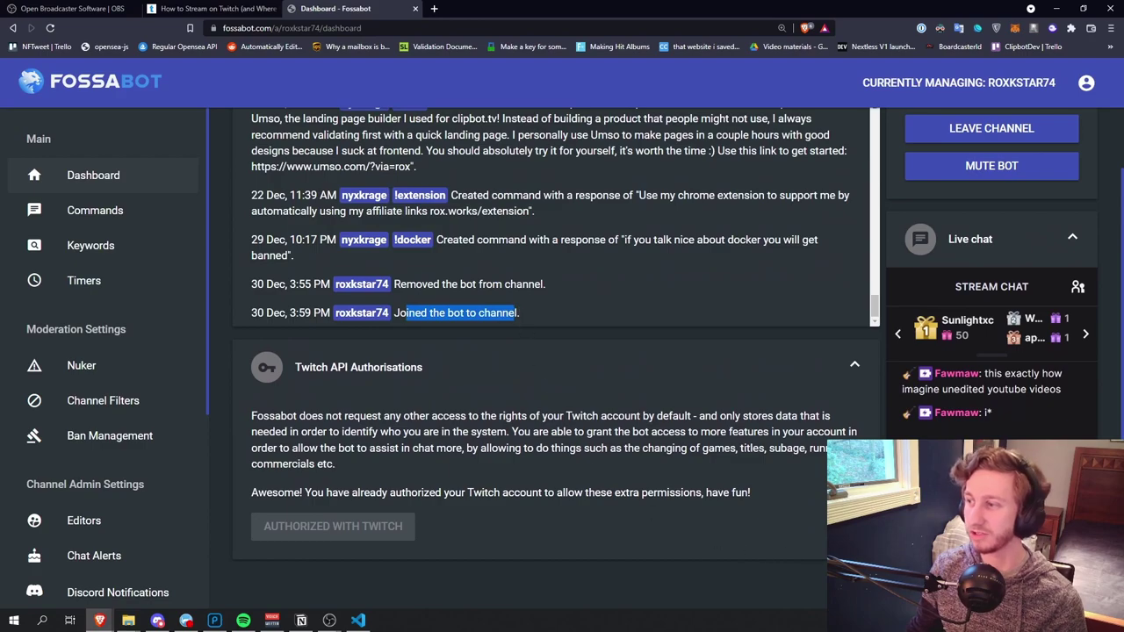
scroll(830, 415, down, 1)
click(952, 404)
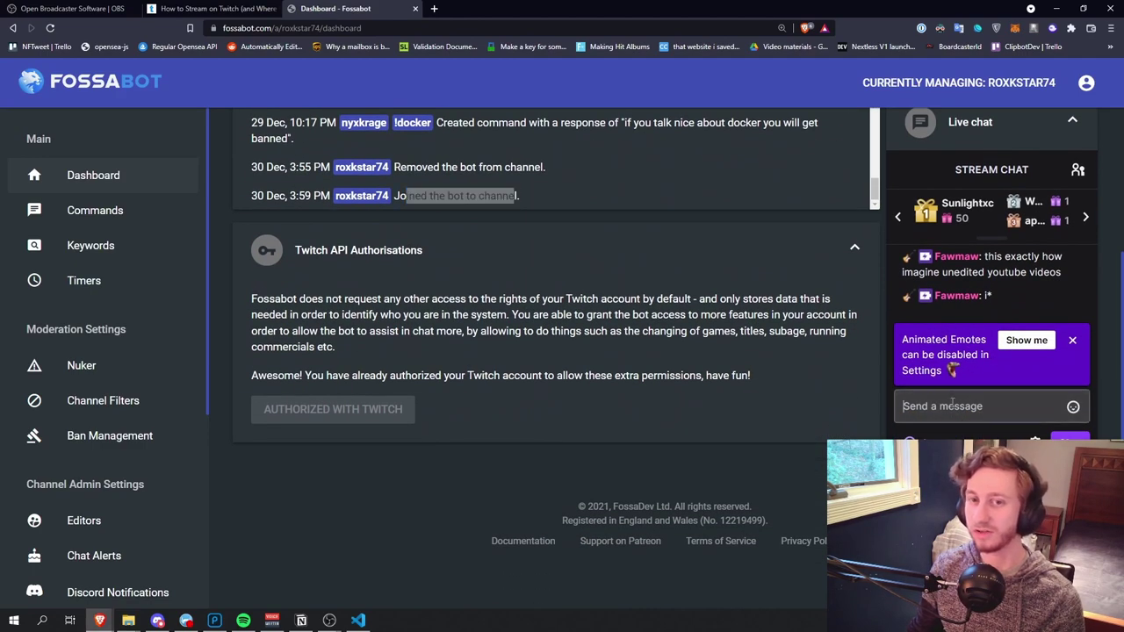
text(/mod fossabot)
key(Return)
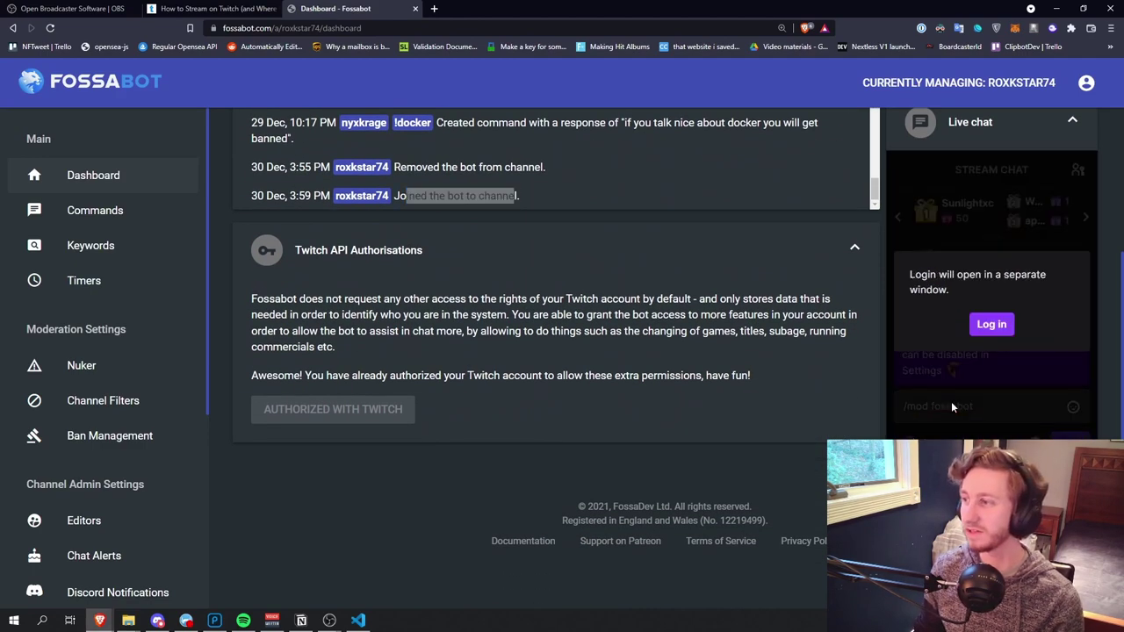
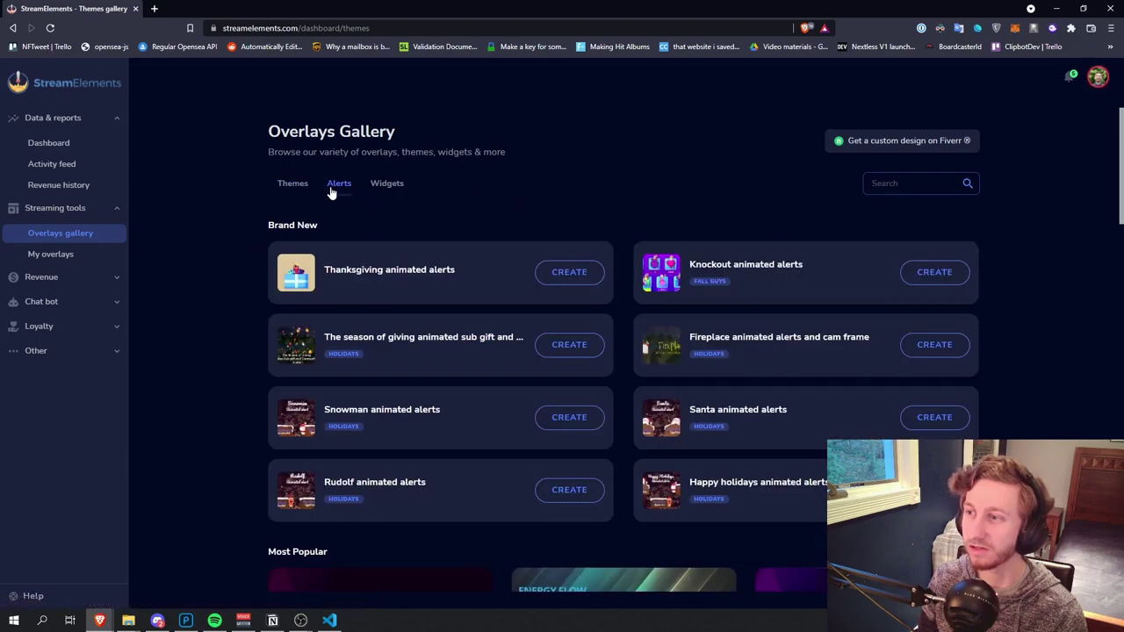
Create a new overlay from the Royal red alerts in the StreamElements alerts gallery and select its full scene link for copying.
scroll(616, 250, down, 5)
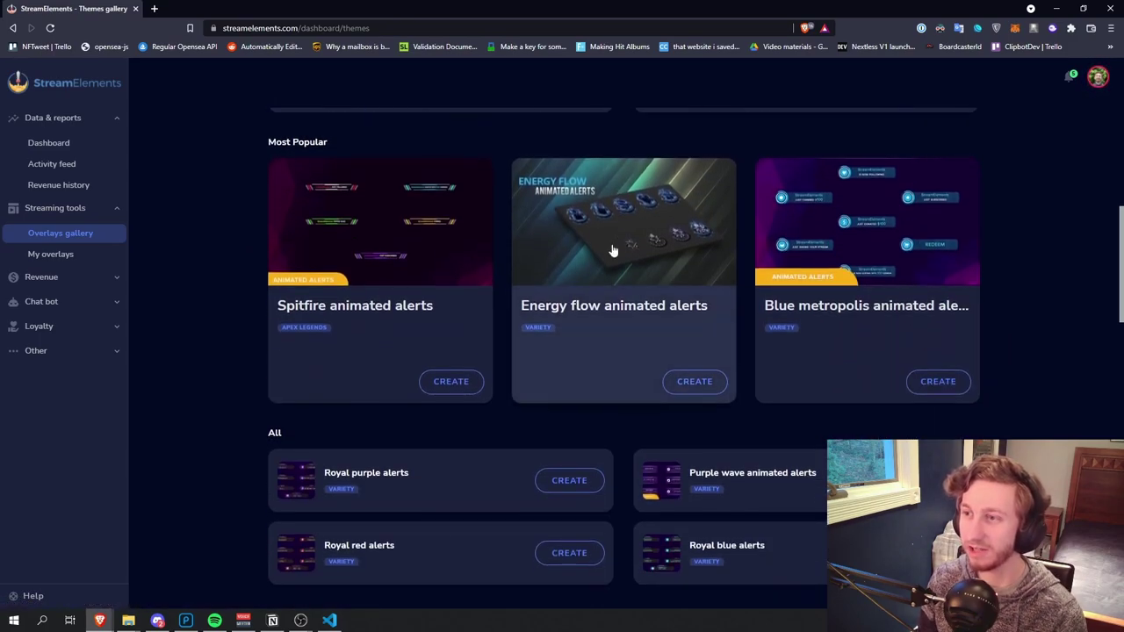
scroll(615, 253, down, 1)
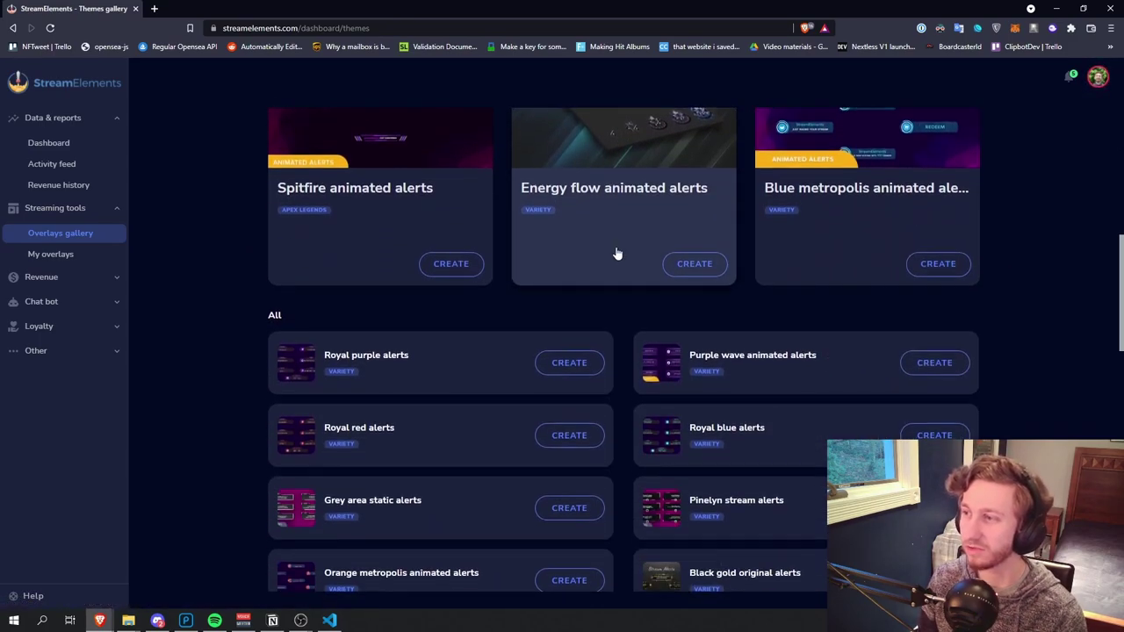
scroll(615, 249, down, 1)
scroll(614, 245, up, 1)
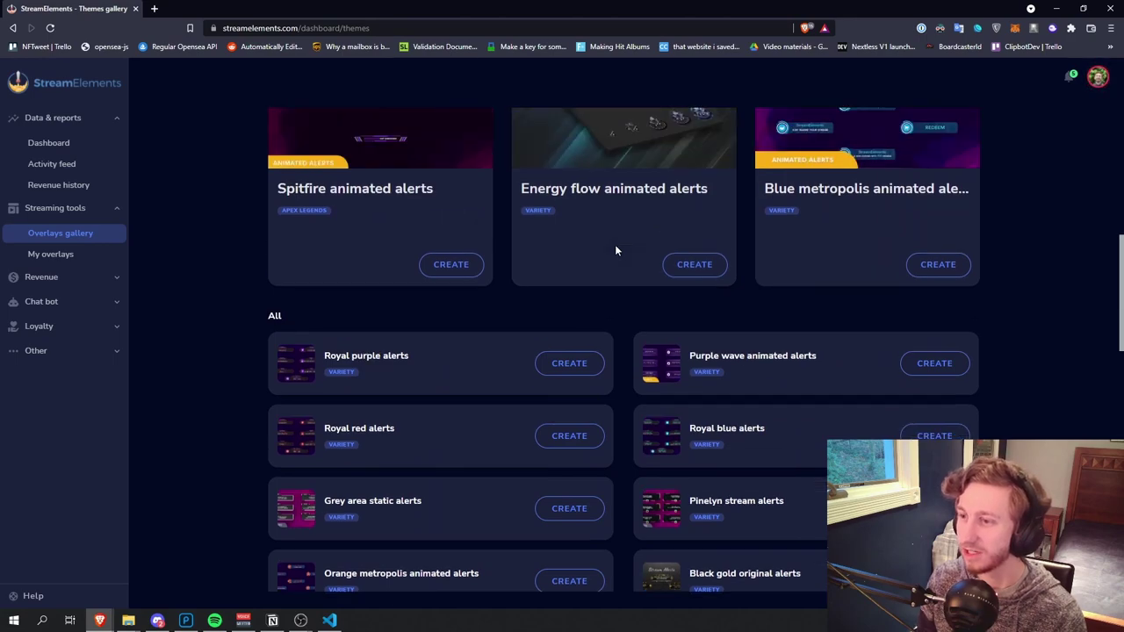
scroll(614, 249, down, 2)
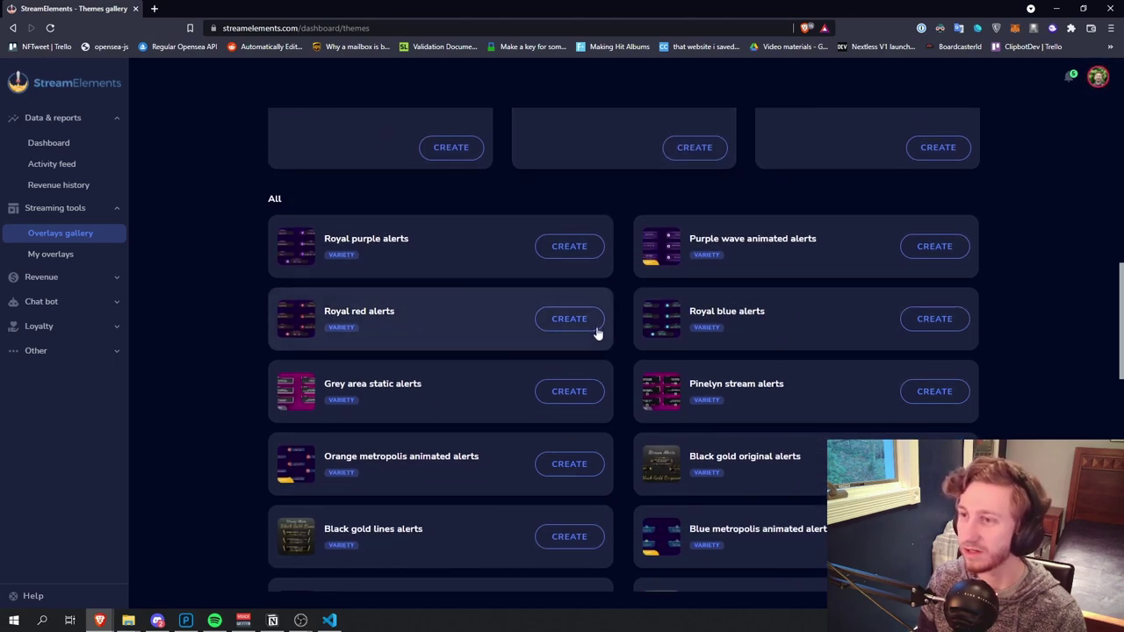
click(571, 320)
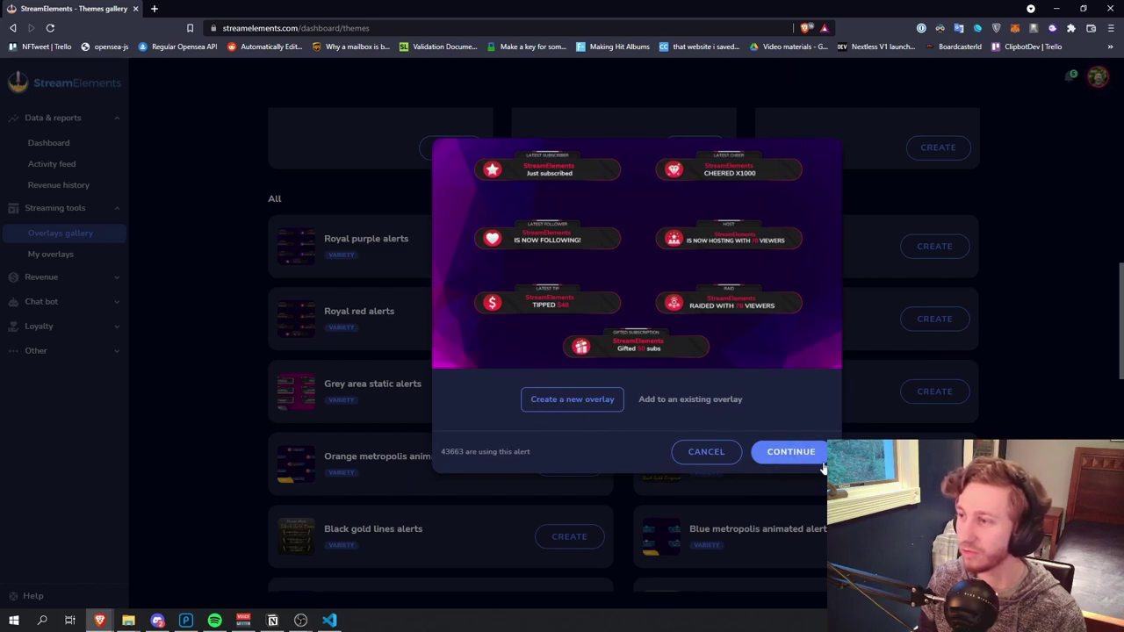
click(794, 457)
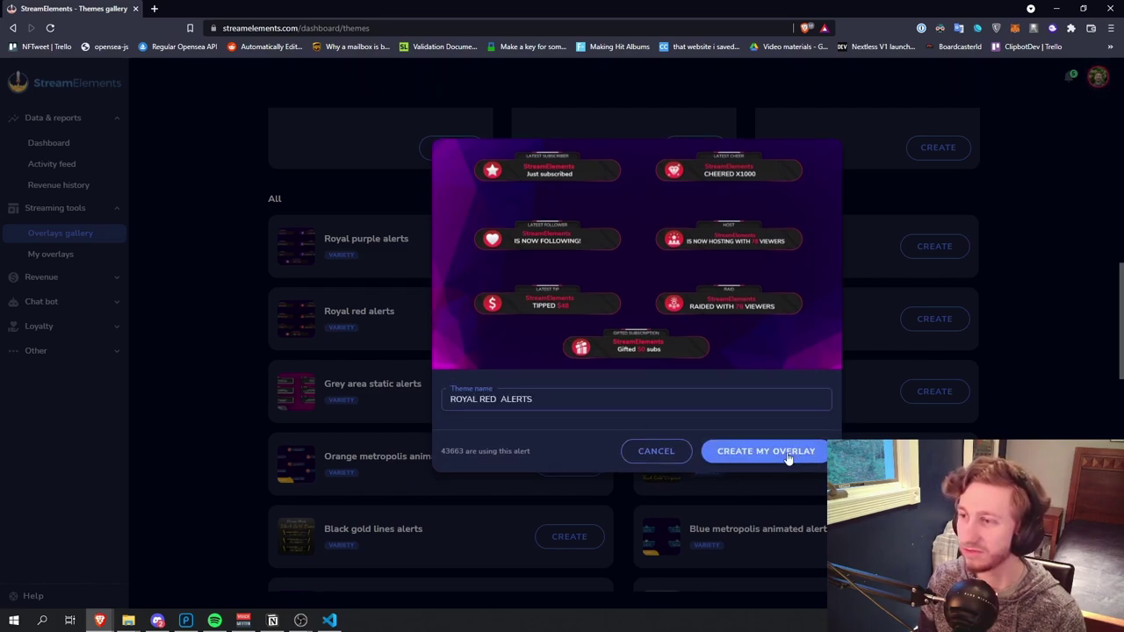
click(787, 455)
click(661, 330)
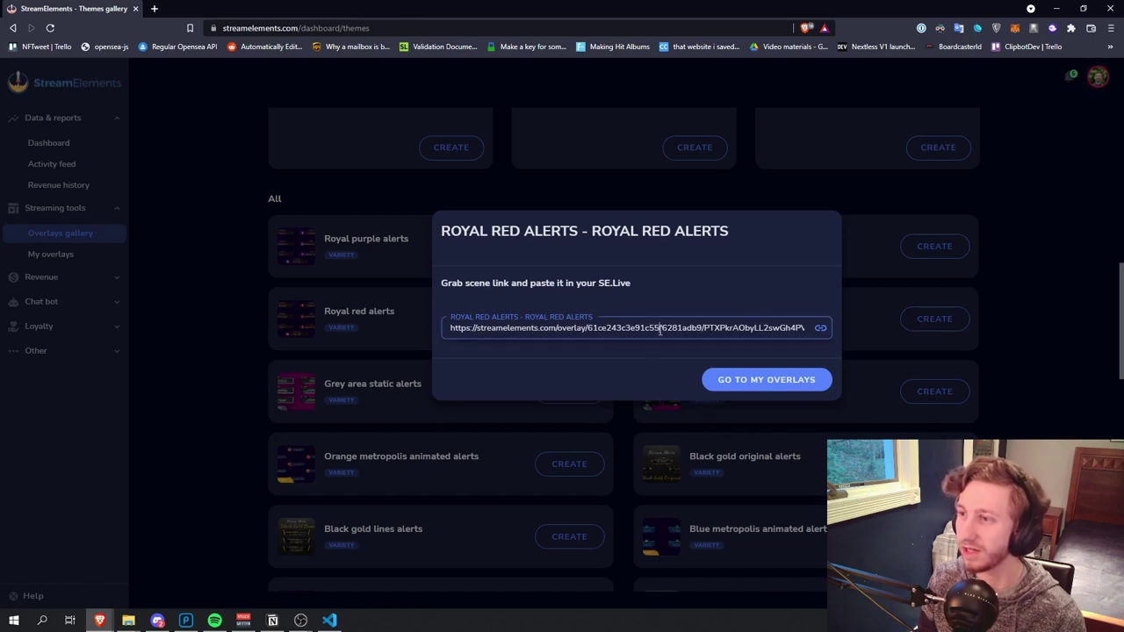
key(ctrl+a)
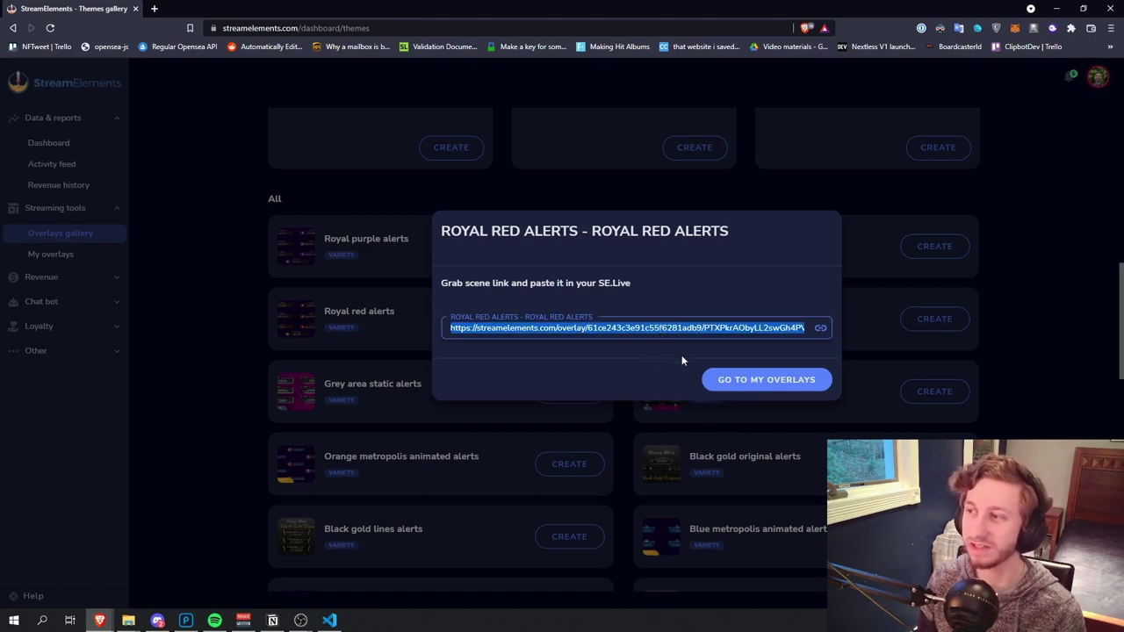
Switch to OBS and add a new browser source named Alerts to the Screen scene.
key(alt+Tab)
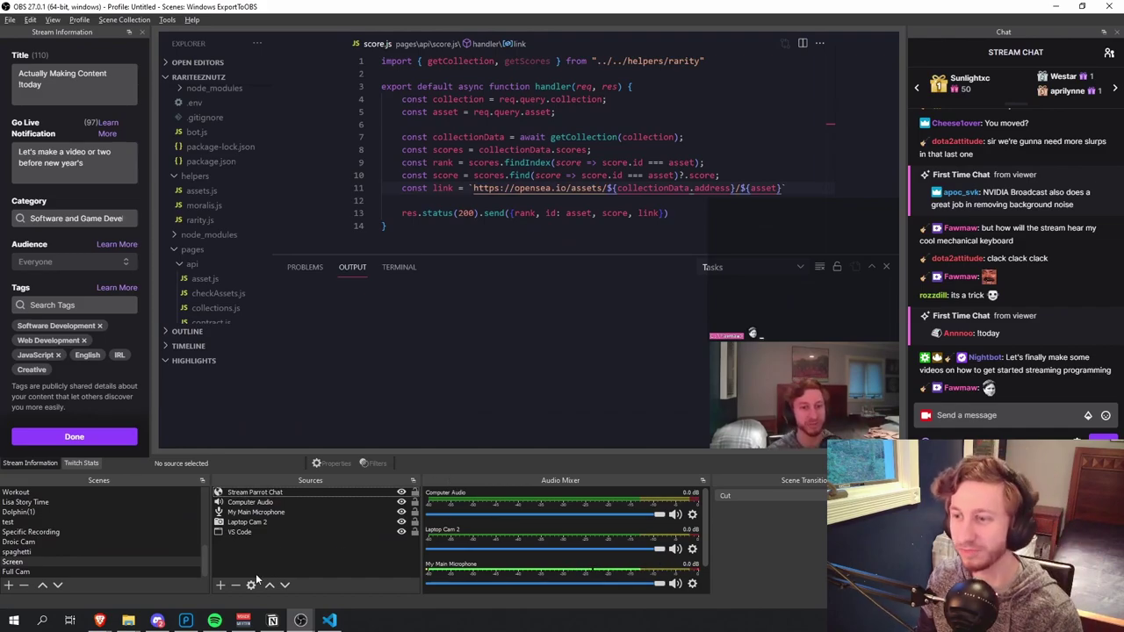
click(221, 584)
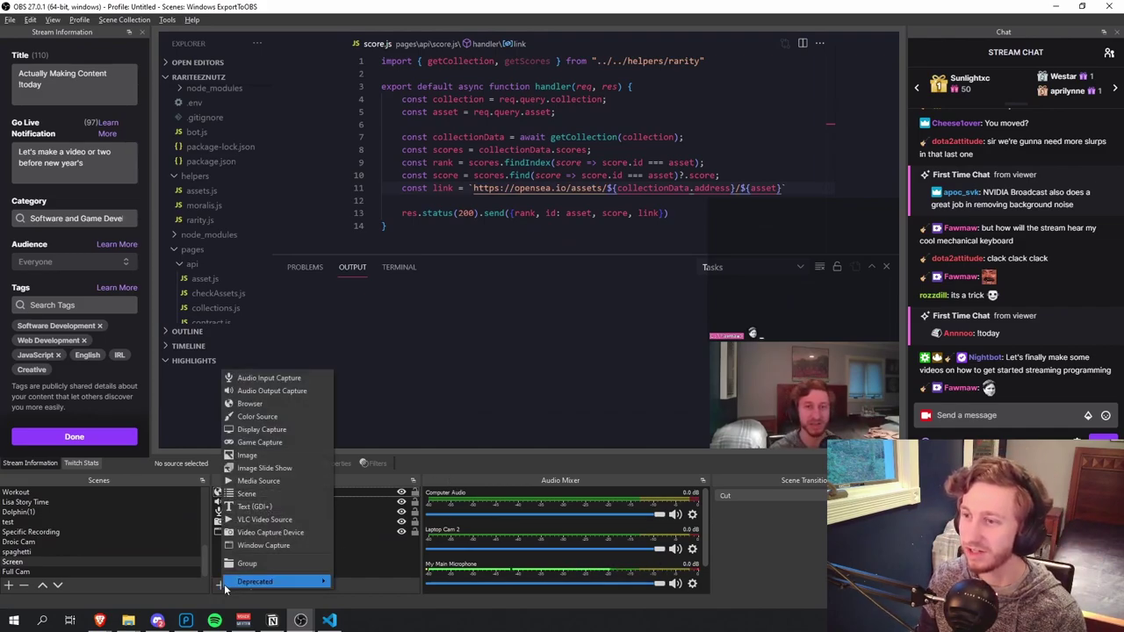
click(263, 404)
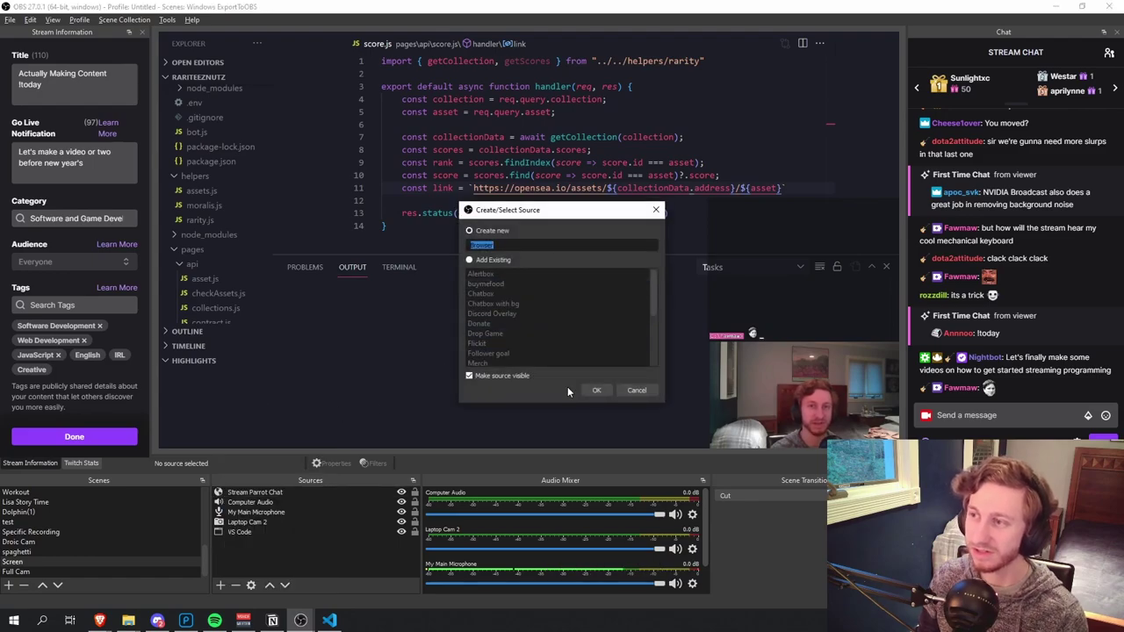
text(Alert)
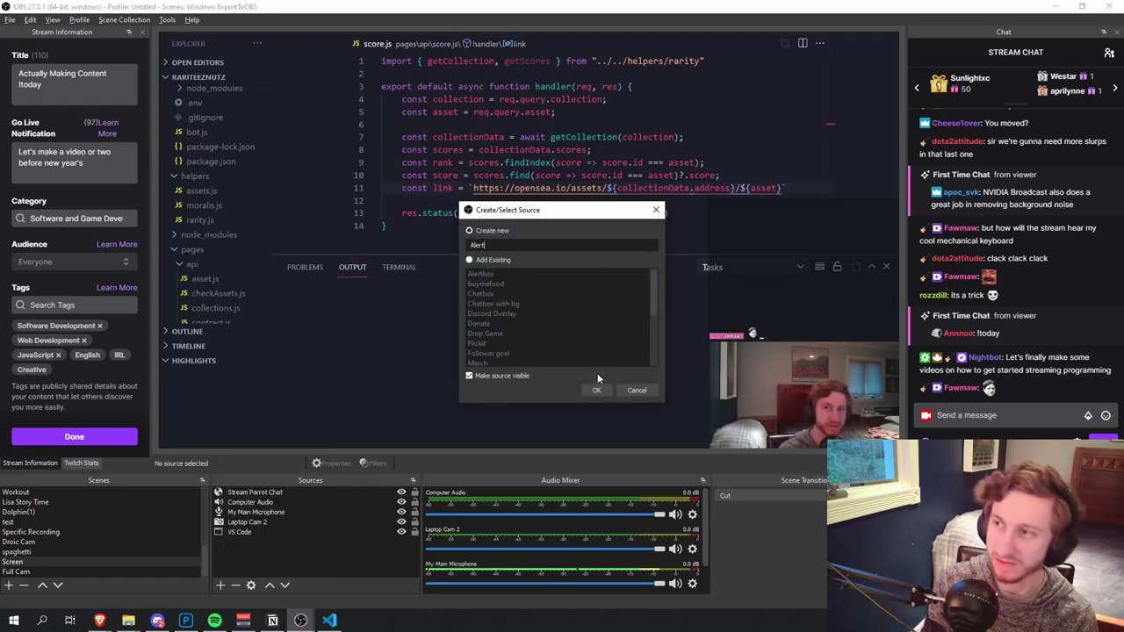
text(s)
click(596, 390)
Set the Alerts source's URL to the copied StreamElements overlay link, with width 1920 and height 1080.
triple_click(562, 357)
key(ctrl+v)
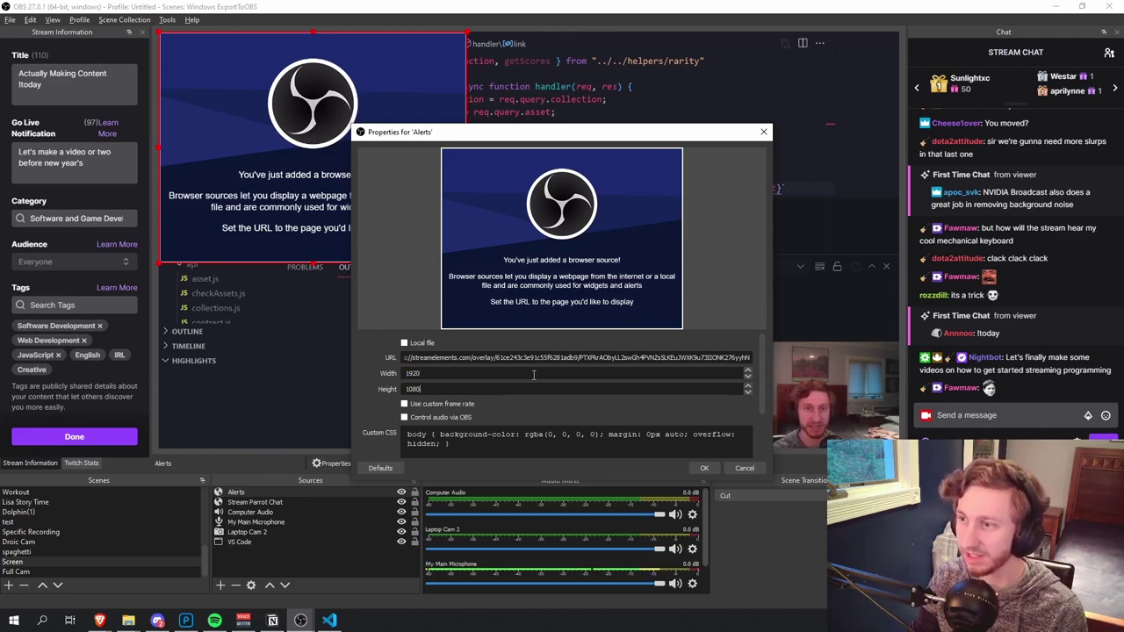
click(706, 468)
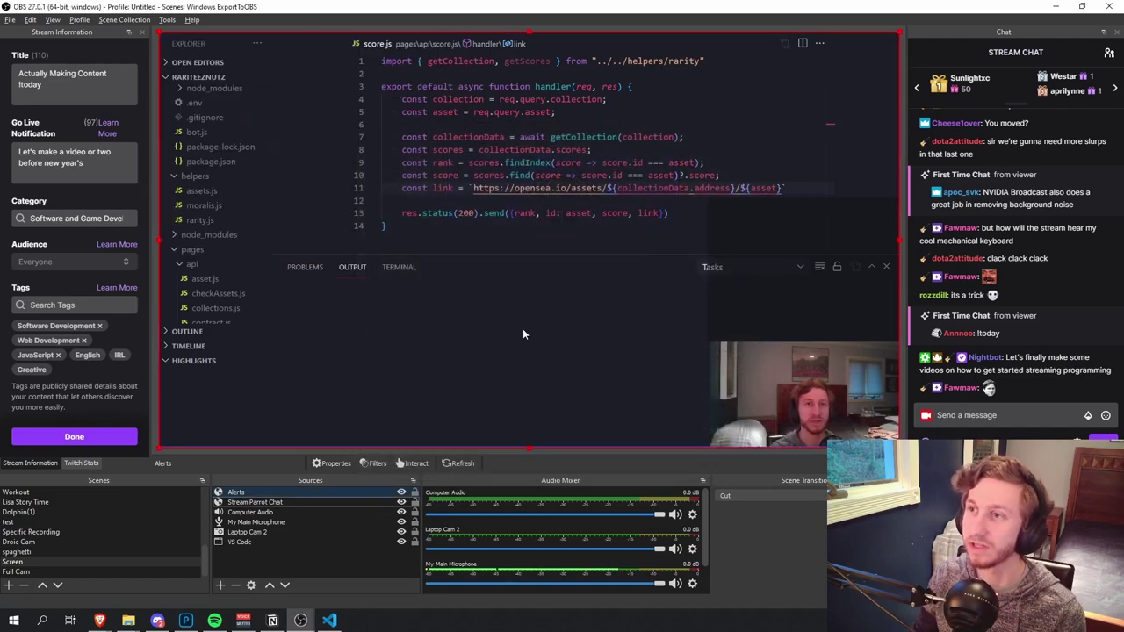
Switch to StreamElements in the browser, open the Royal Red Alerts overlay for editing and emulate a follower event to test the alert.
key(super+Tab)
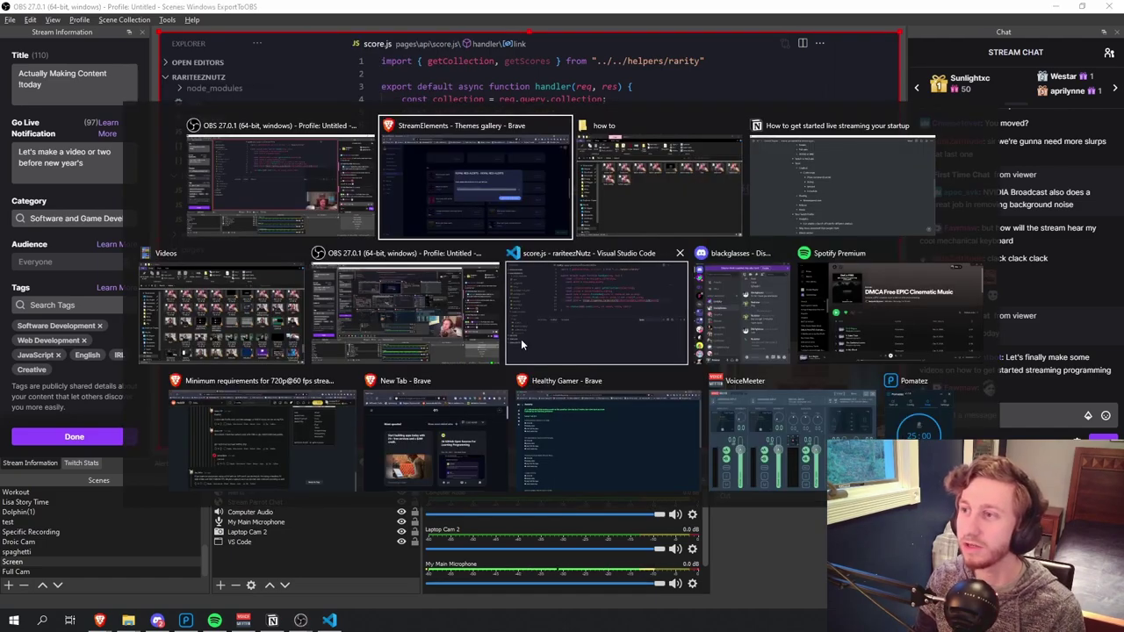
click(465, 172)
click(758, 381)
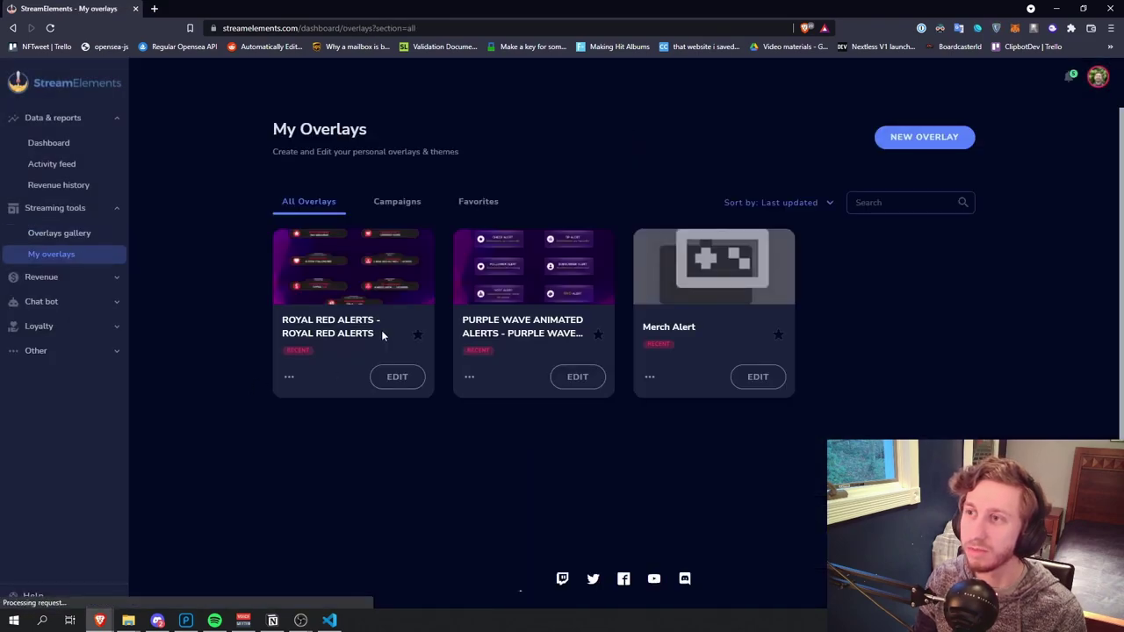
click(394, 380)
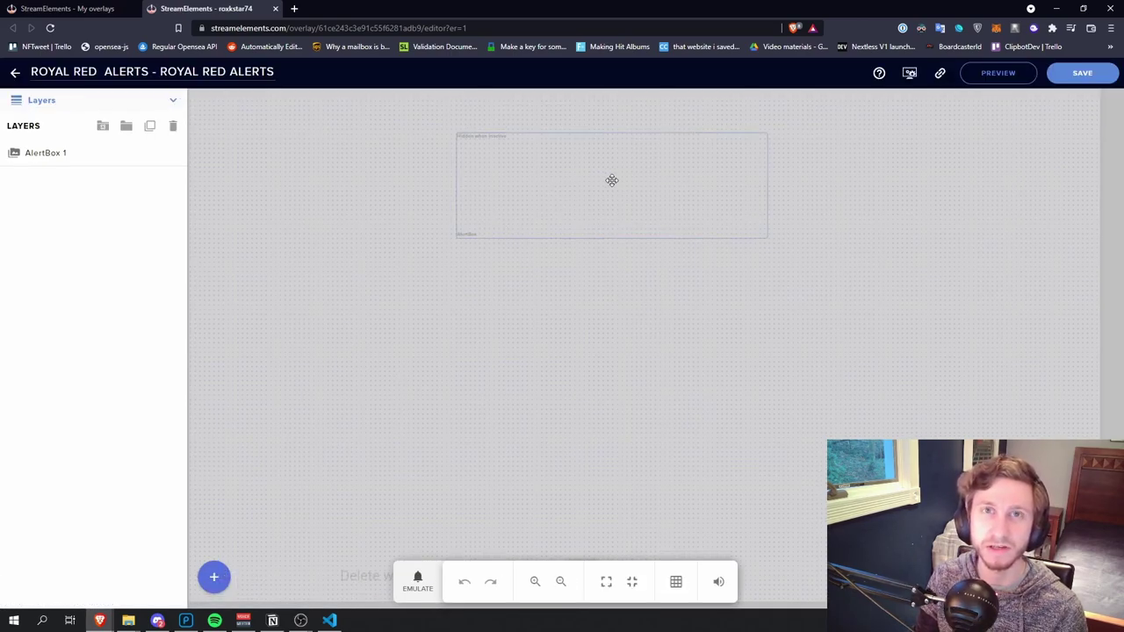
click(417, 579)
click(454, 372)
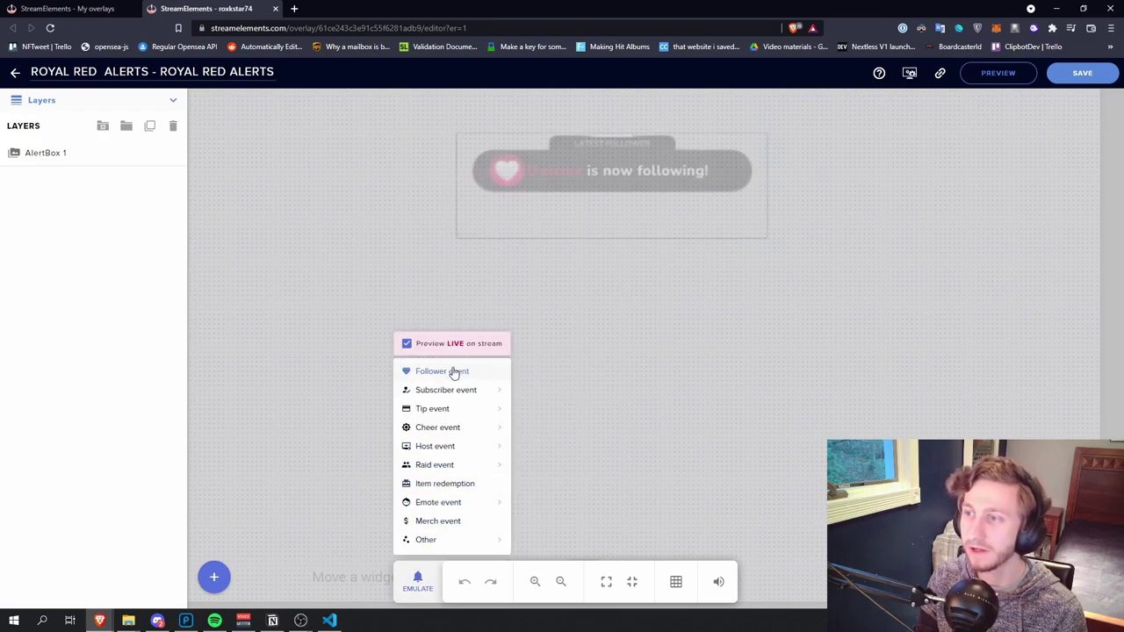
key(alt+Tab)
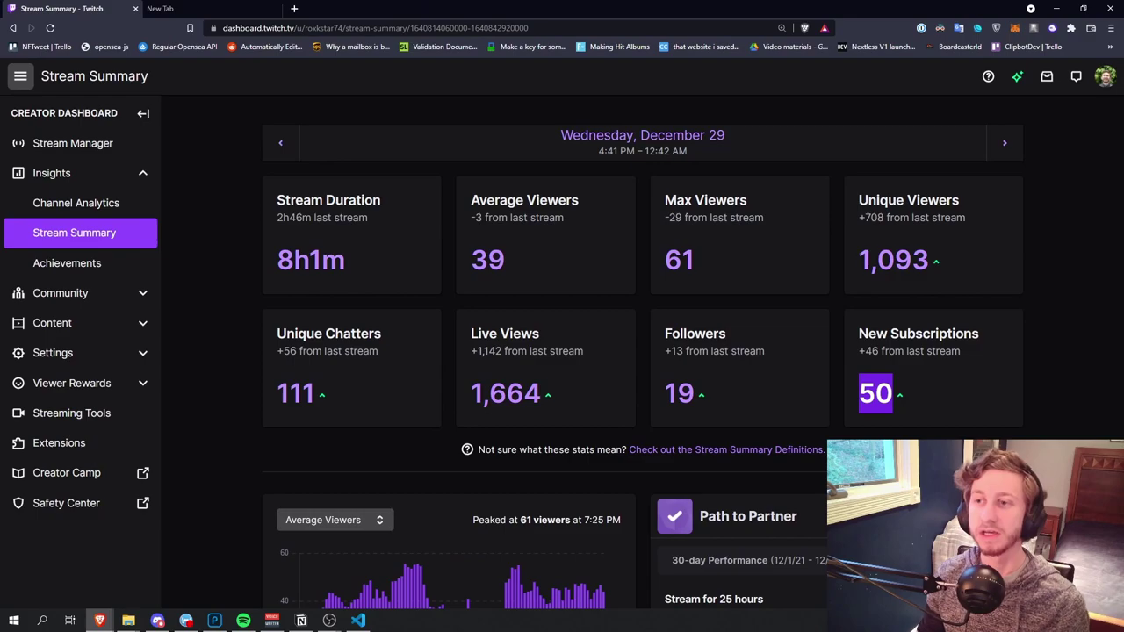
Load dashboard.twitch.tv in the browser and open the Stream Summary insights of the Creator Dashboard.
drag(297, 28, 633, 31)
key(BackSpace)
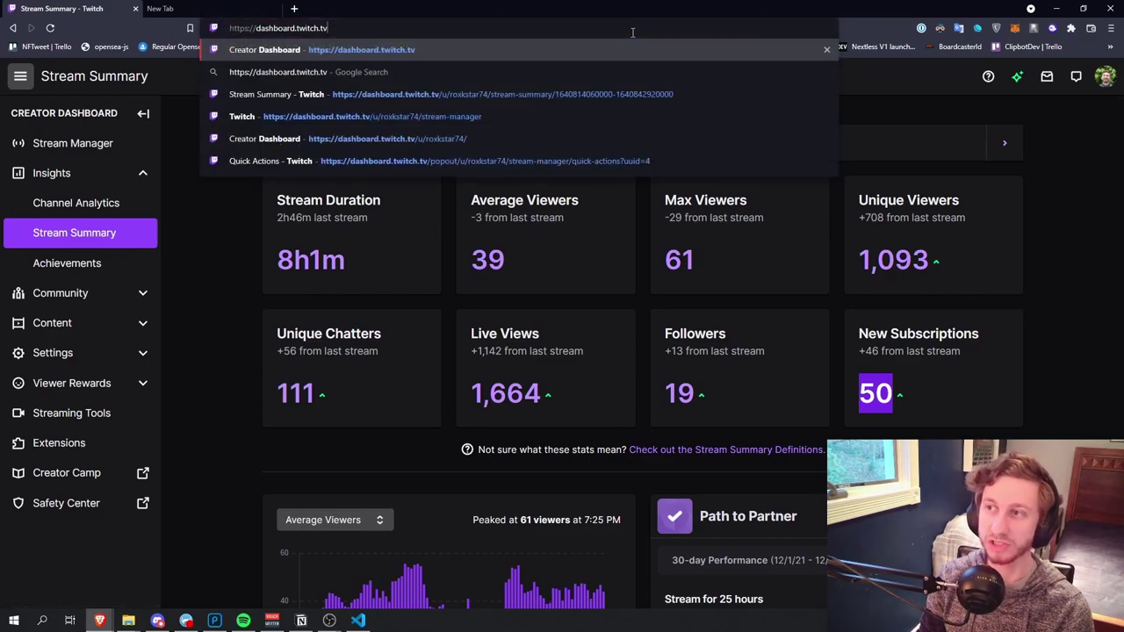
key(Return)
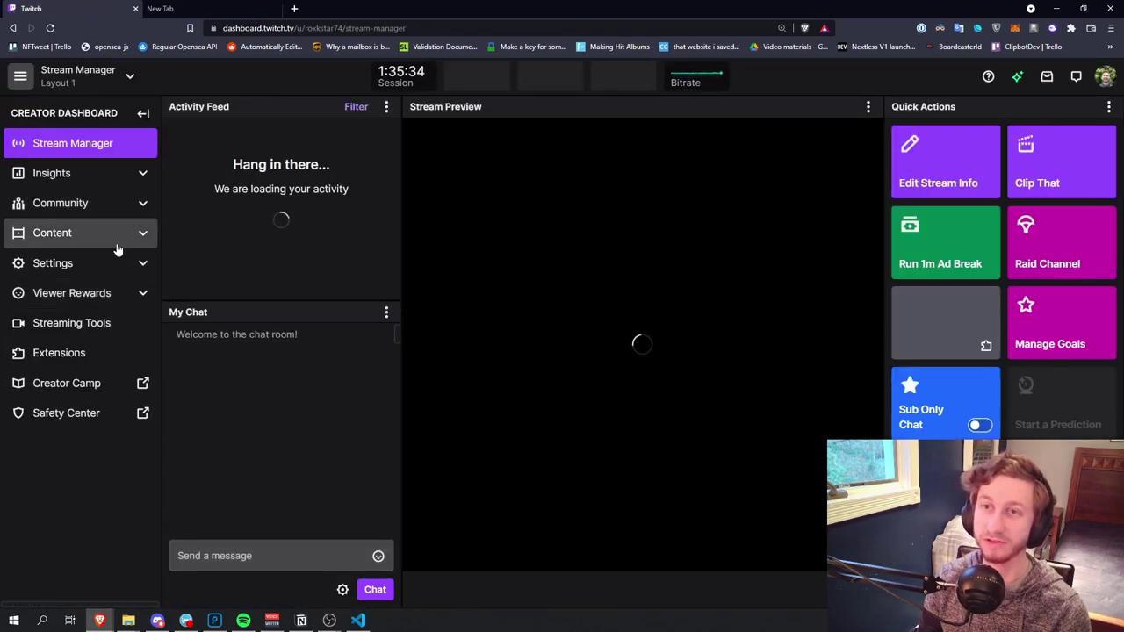
click(75, 174)
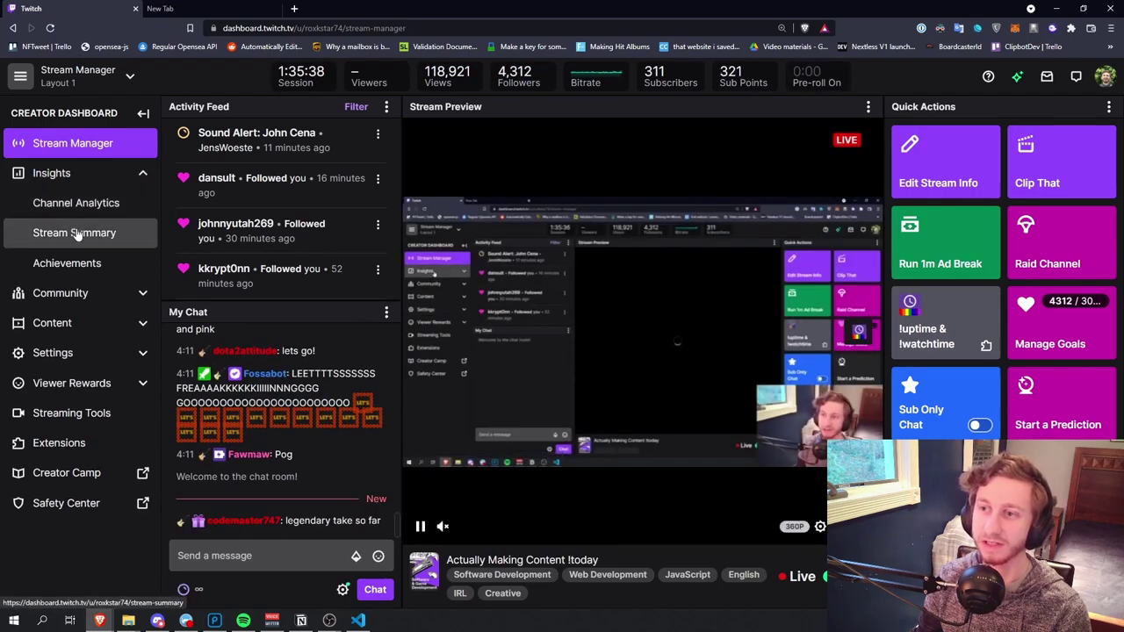
click(76, 231)
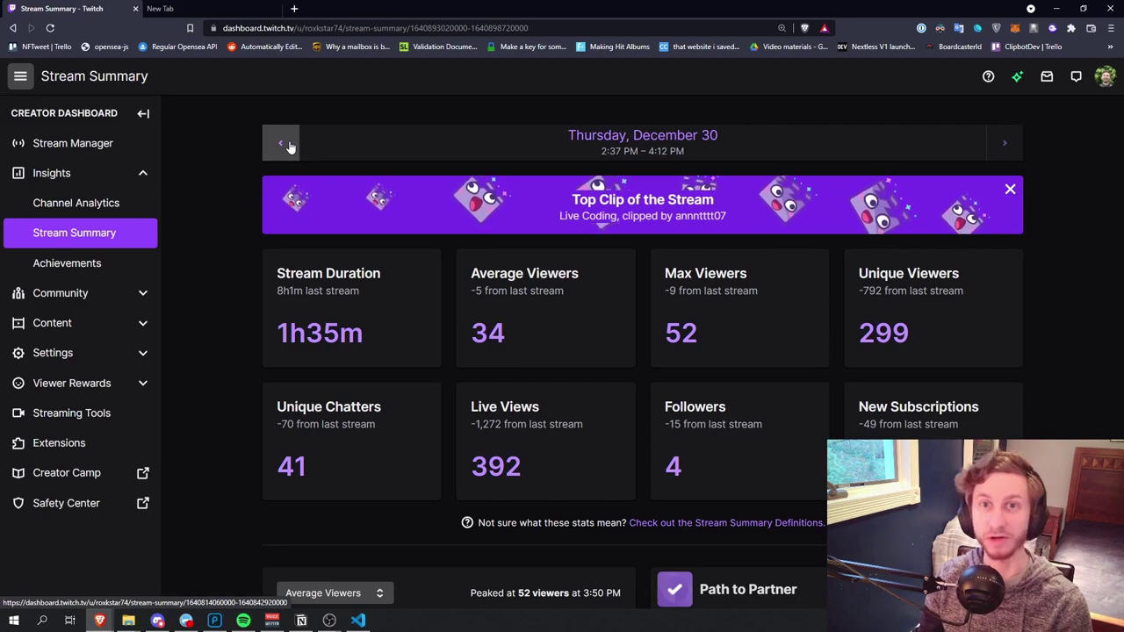
Go back through the earlier stream summaries to the Wednesday, December 22 stream.
click(282, 143)
click(283, 143)
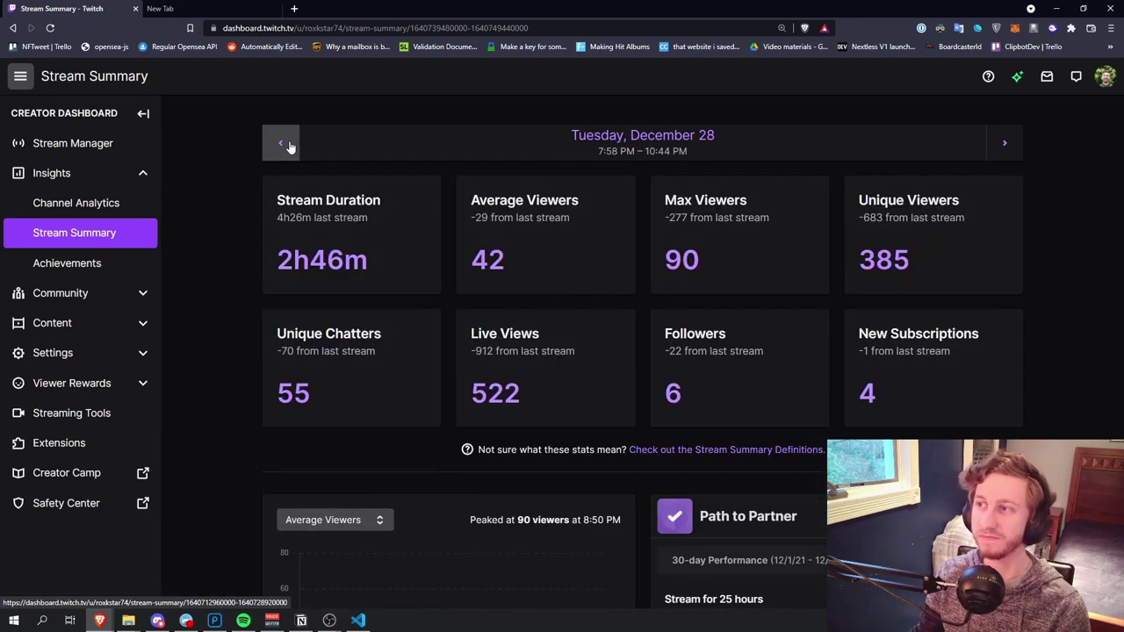
click(289, 144)
click(289, 145)
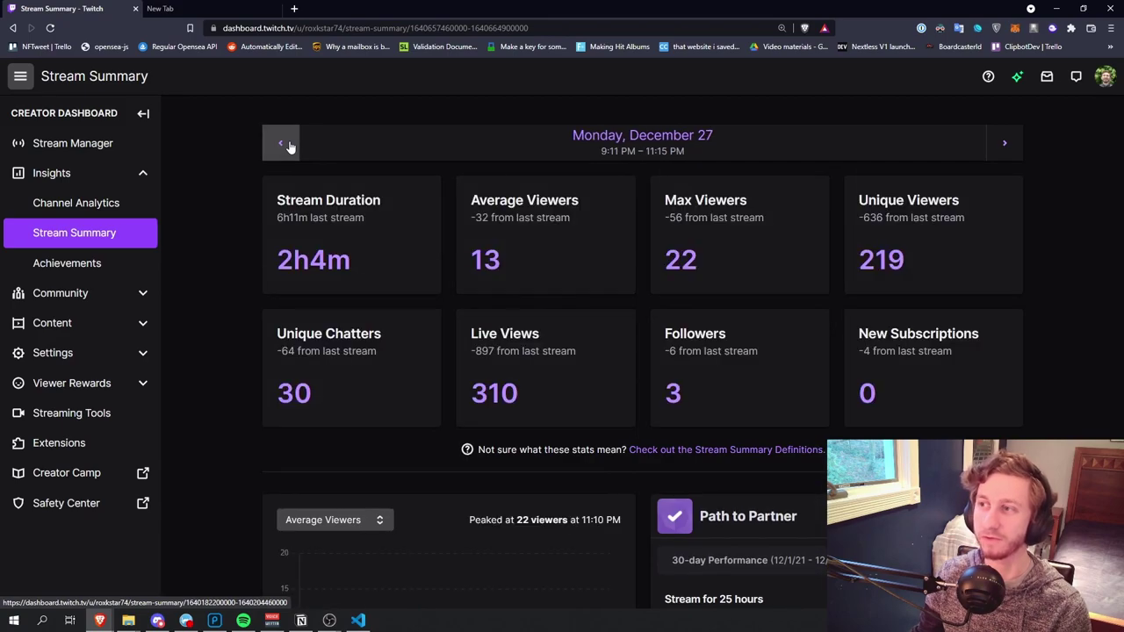
click(289, 145)
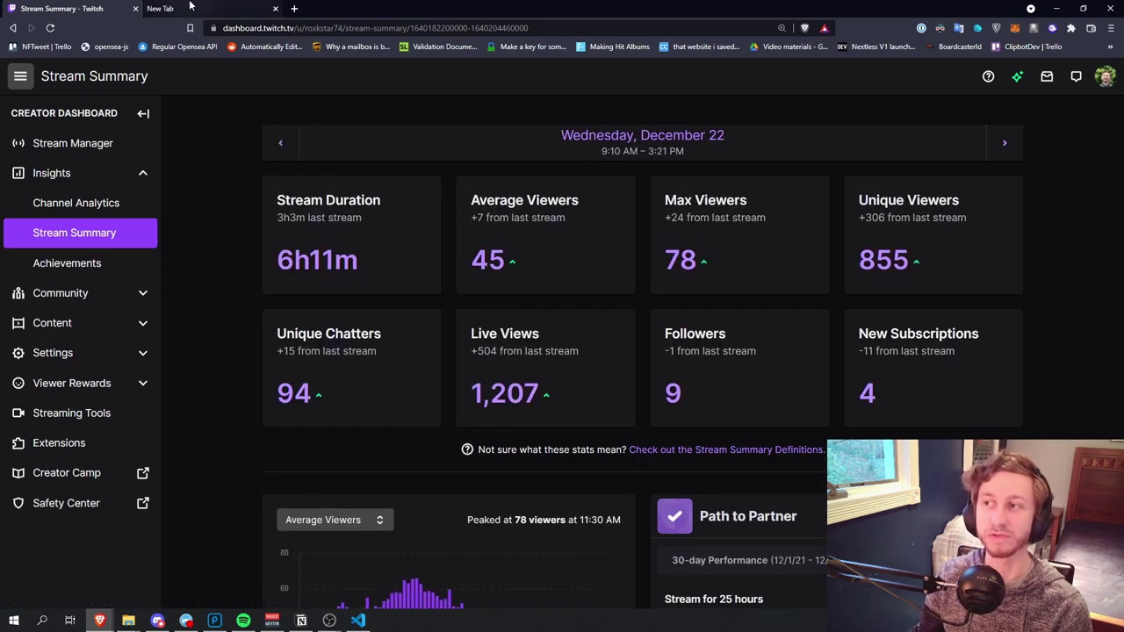
Open twitch.tv in the second browser tab and go to the account's notification settings.
click(189, 7)
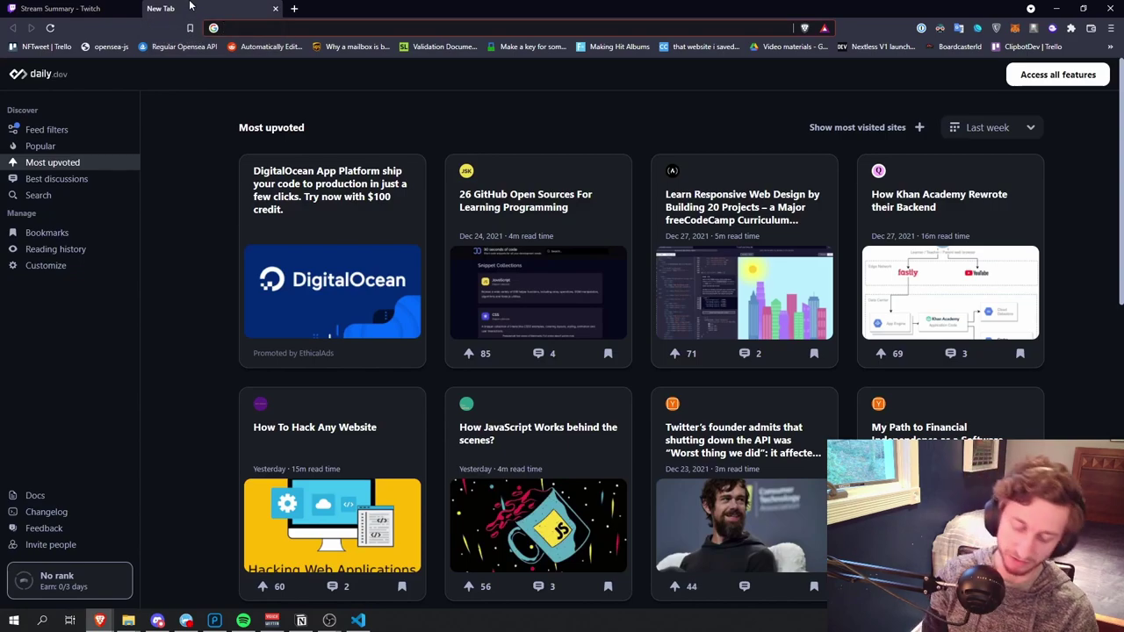
text(twitch.tv)
key(Return)
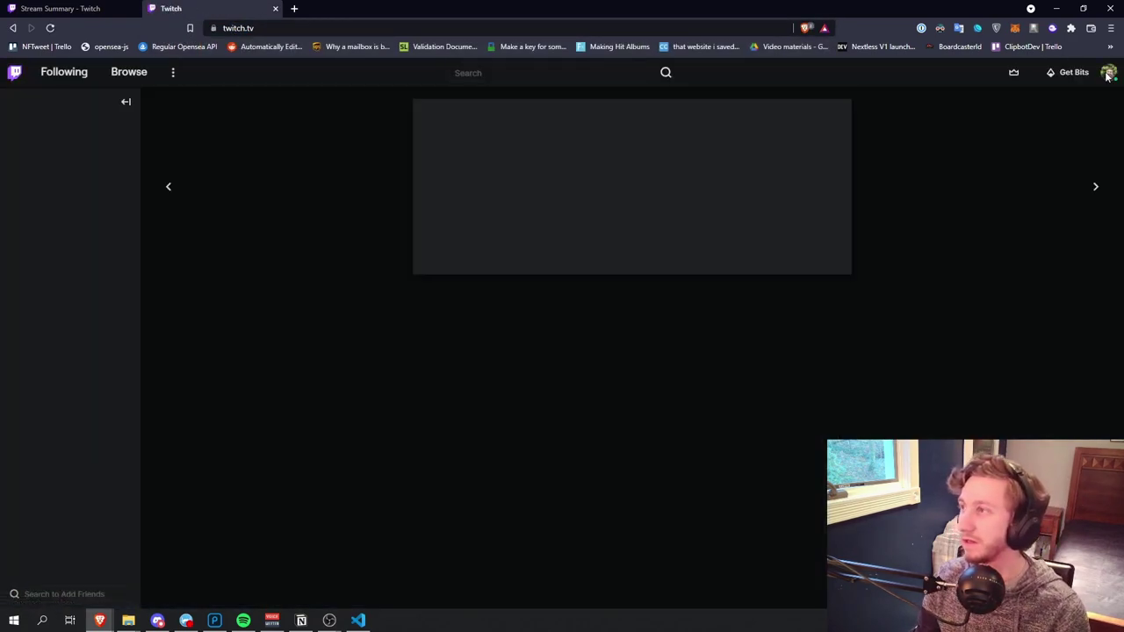
click(1108, 73)
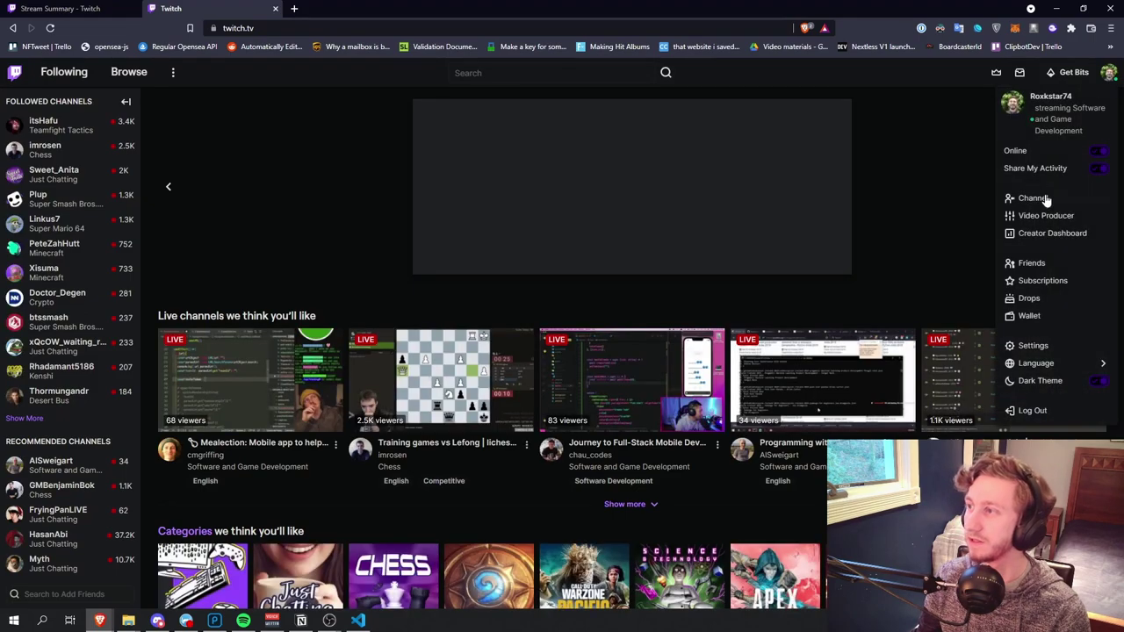
click(1034, 347)
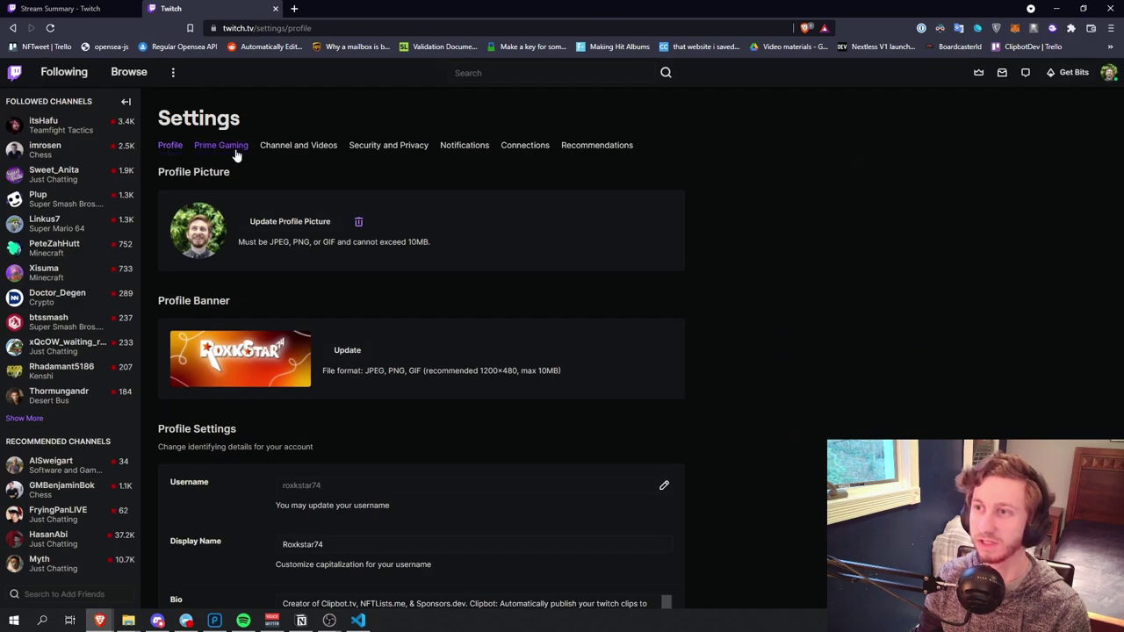
click(465, 148)
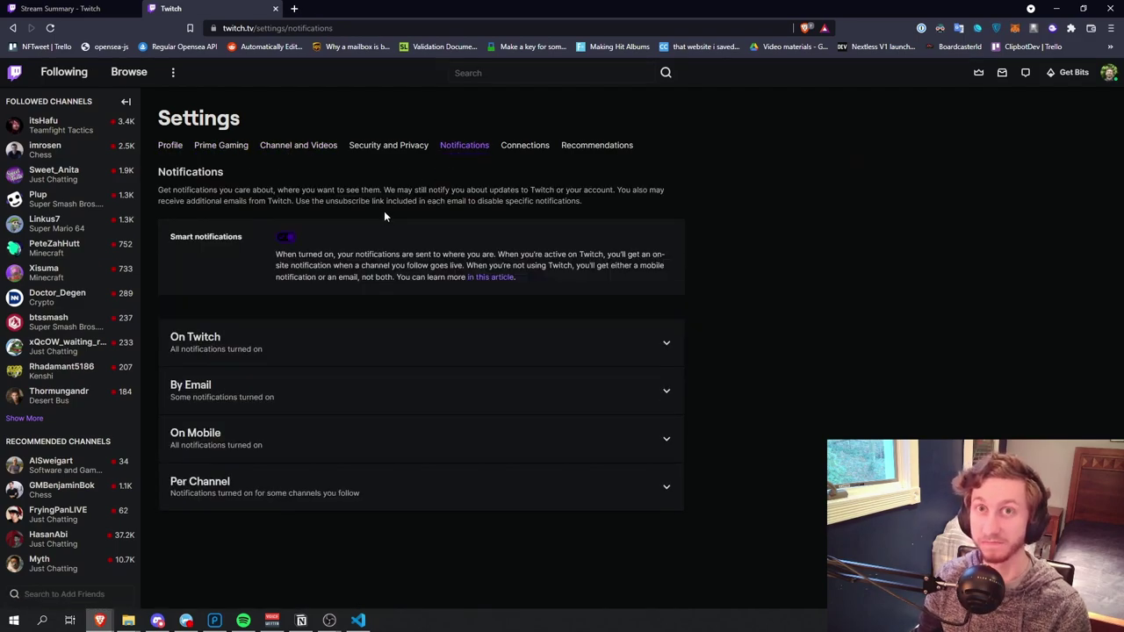
Expand the By Email notifications and examine the Stream Stats option.
click(286, 398)
scroll(286, 398, down, 2)
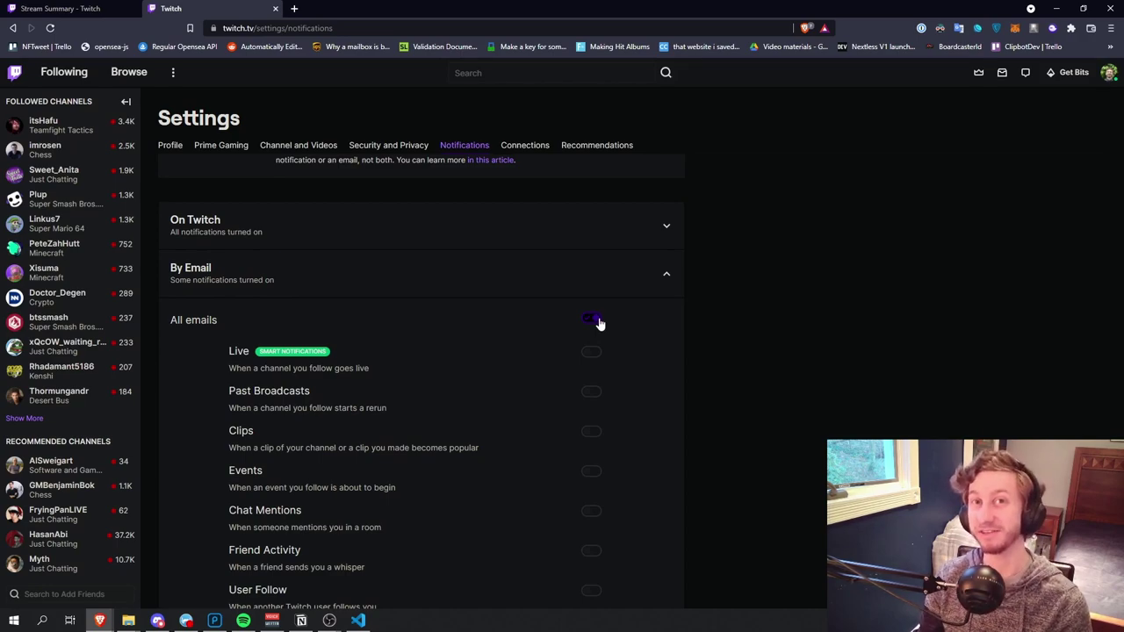
scroll(592, 314, down, 6)
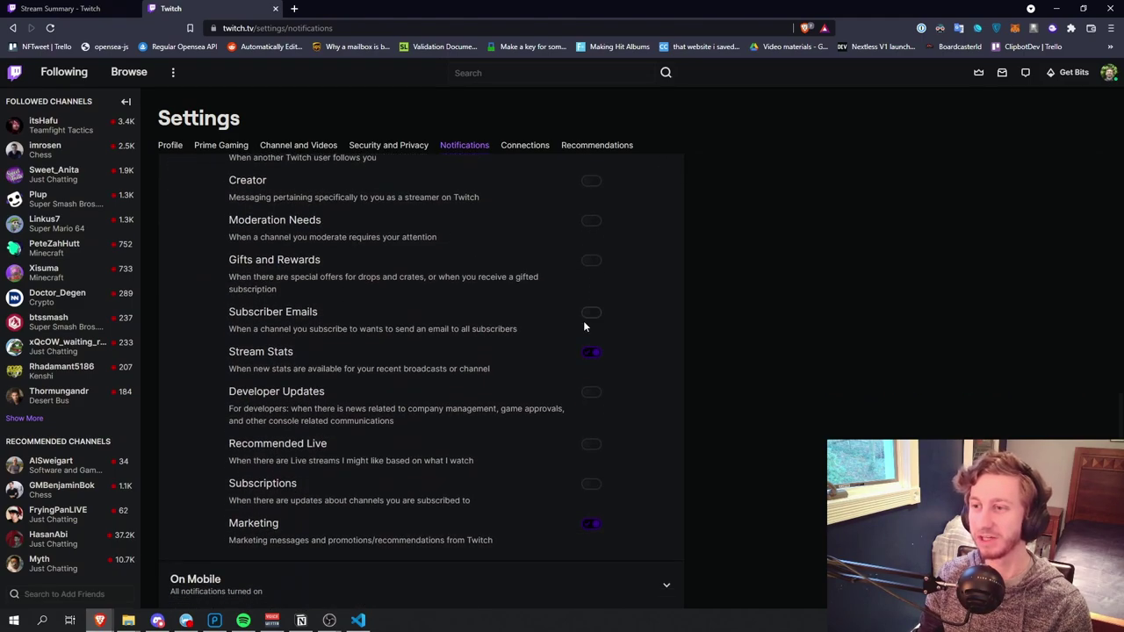
drag(239, 331, 295, 334)
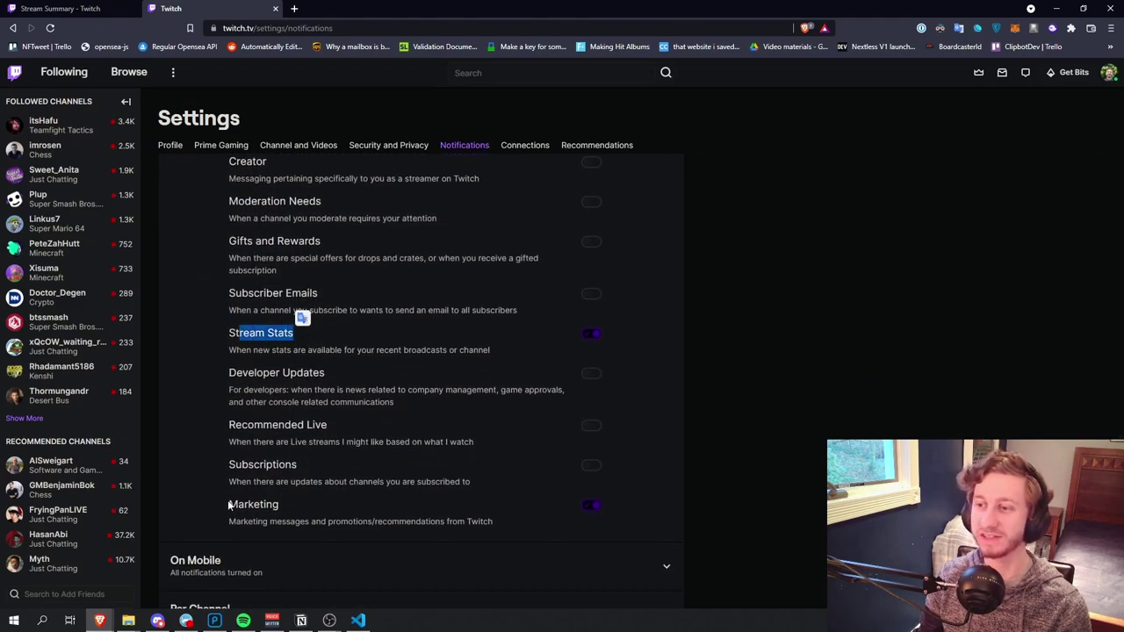
Examine the Marketing option among the email notifications.
drag(228, 504, 279, 506)
click(353, 491)
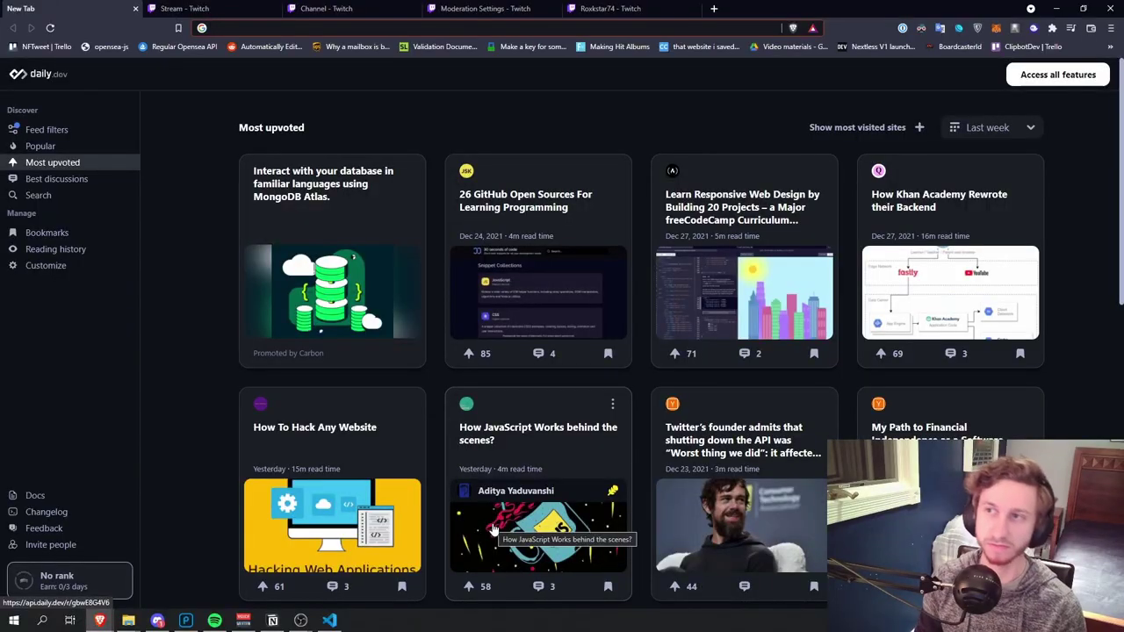
Load dashboard.twitch.tv, open the Creator Dashboard's Stream settings and close the duplicate Stream tab.
text(dashboard.twitch.tv)
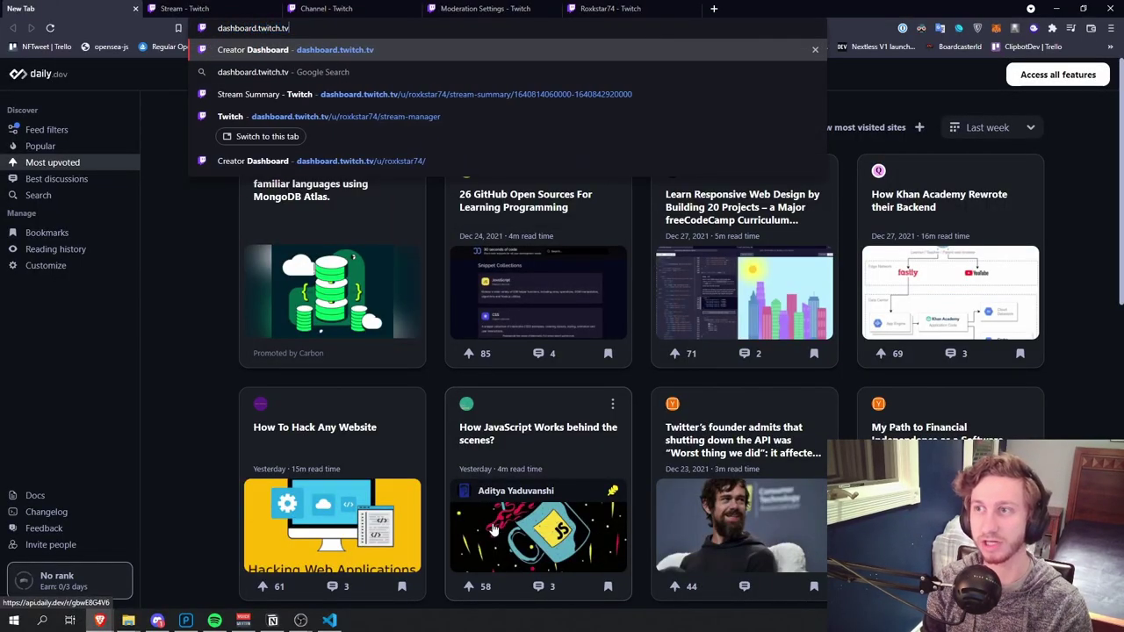
key(Return)
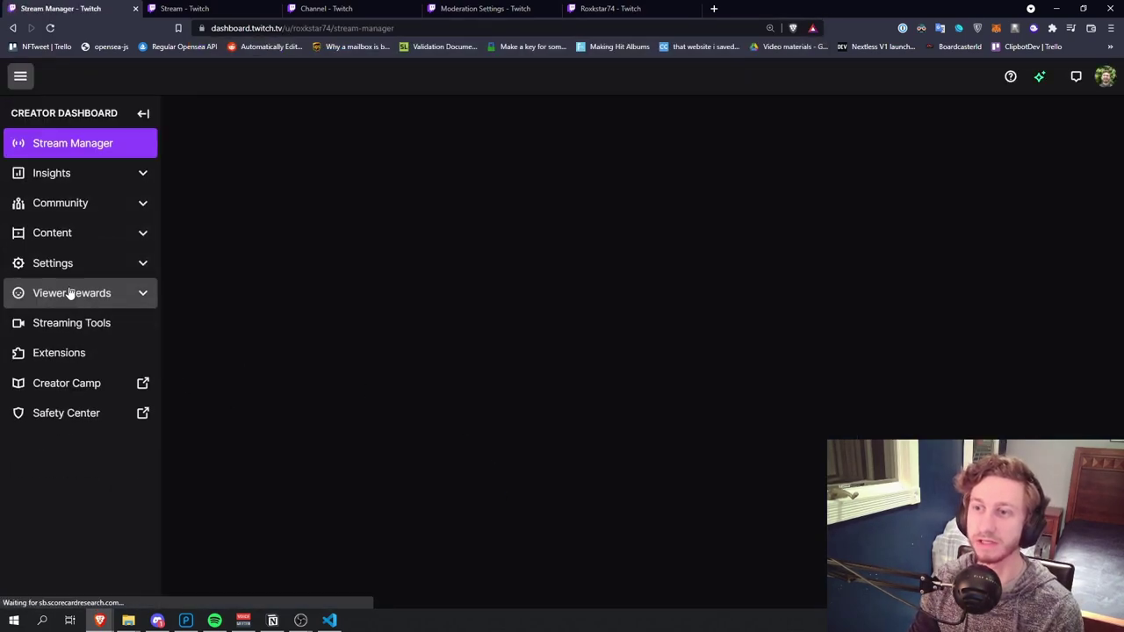
click(77, 264)
click(79, 295)
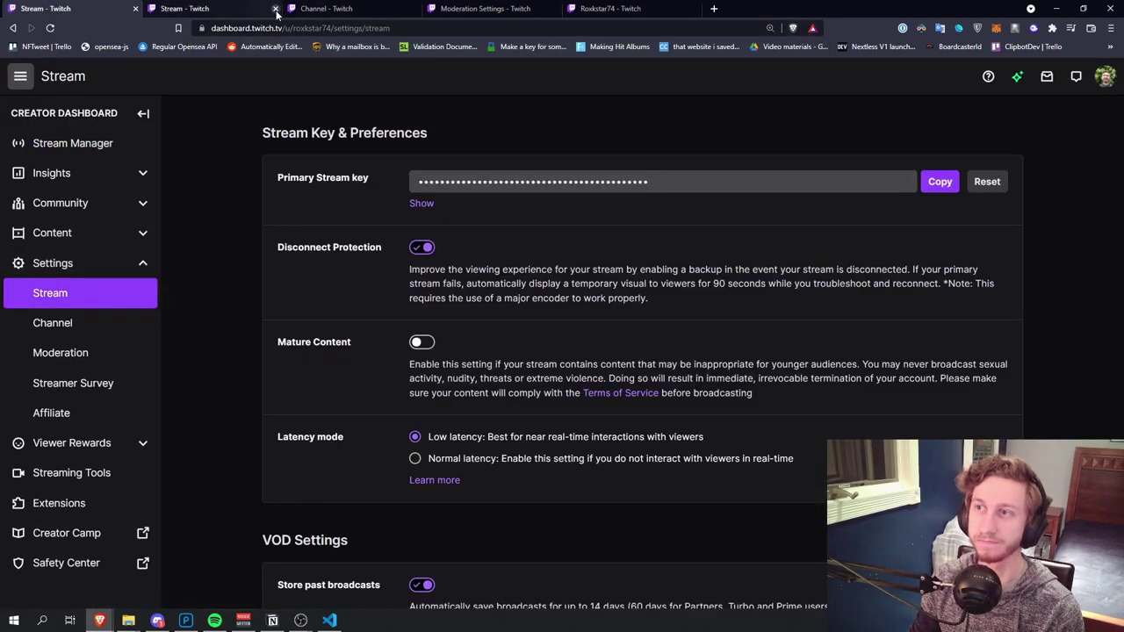
click(270, 9)
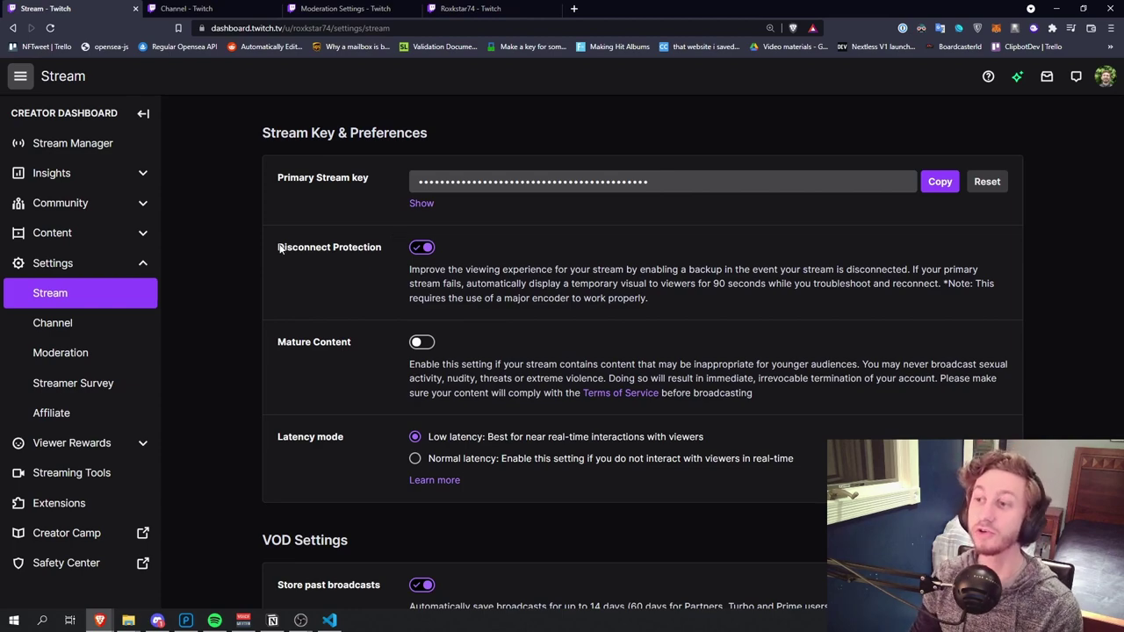
Examine the Disconnect Protection description and the Latency mode options in the Stream Key & Preferences section.
drag(278, 247, 383, 253)
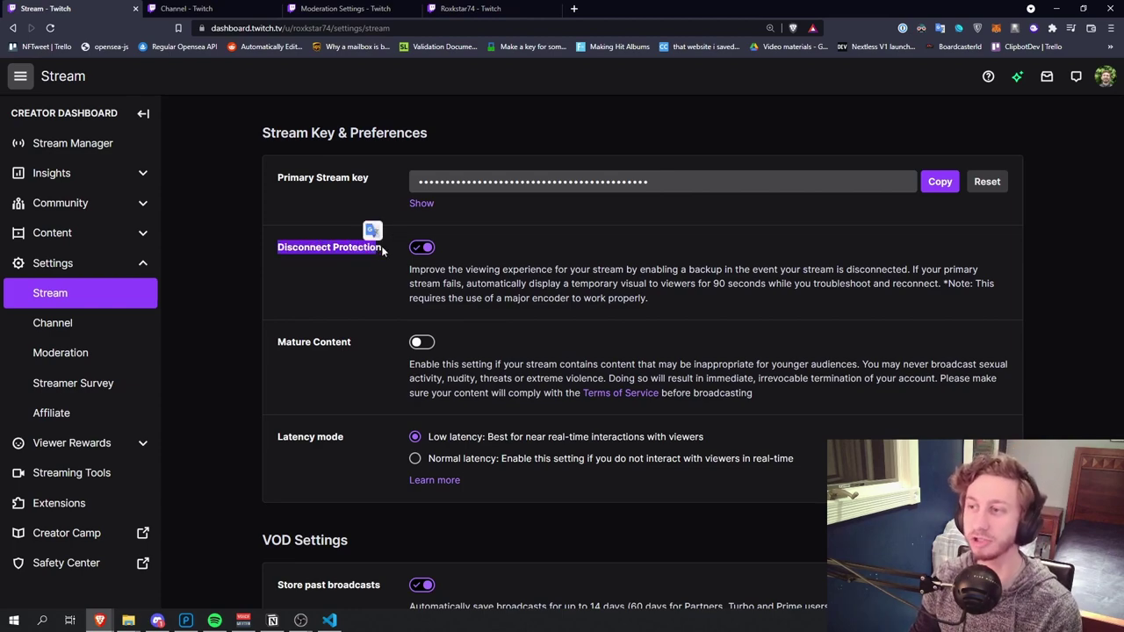
click(434, 266)
triple_click(434, 266)
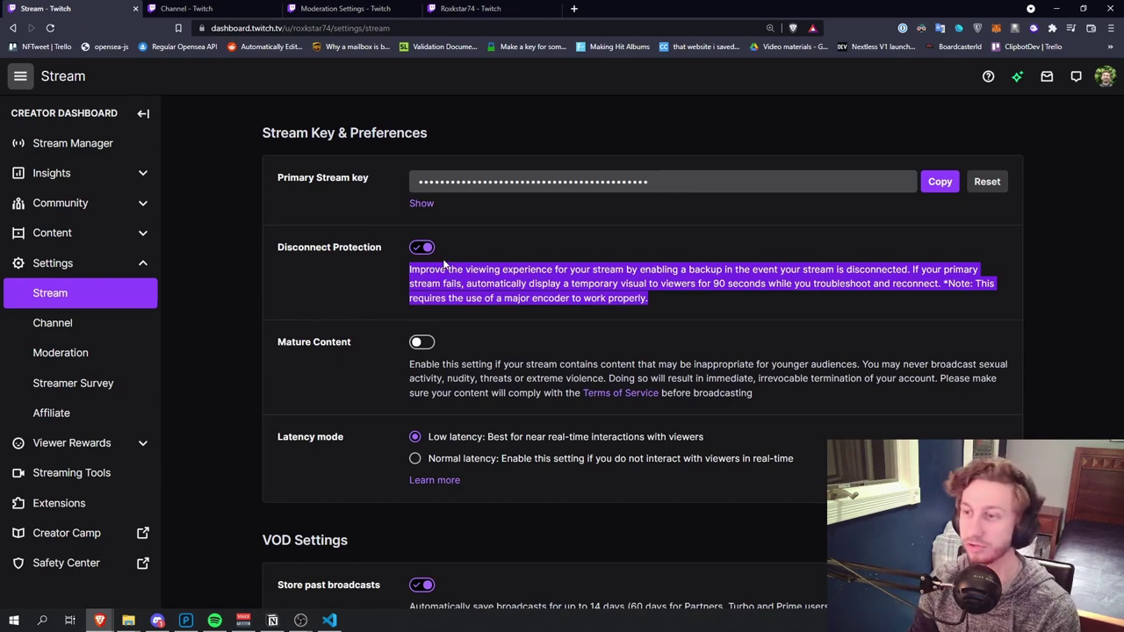
scroll(444, 308, down, 1)
triple_click(319, 378)
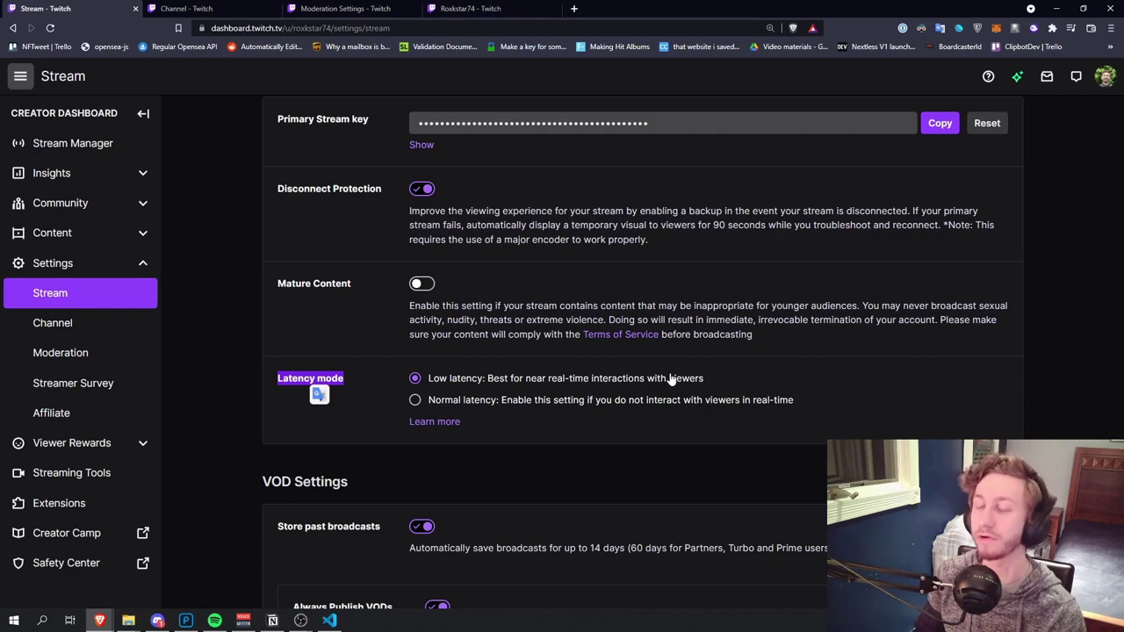
Examine the Store past broadcasts and Always Publish VODs options in the VOD Settings.
scroll(670, 378, down, 3)
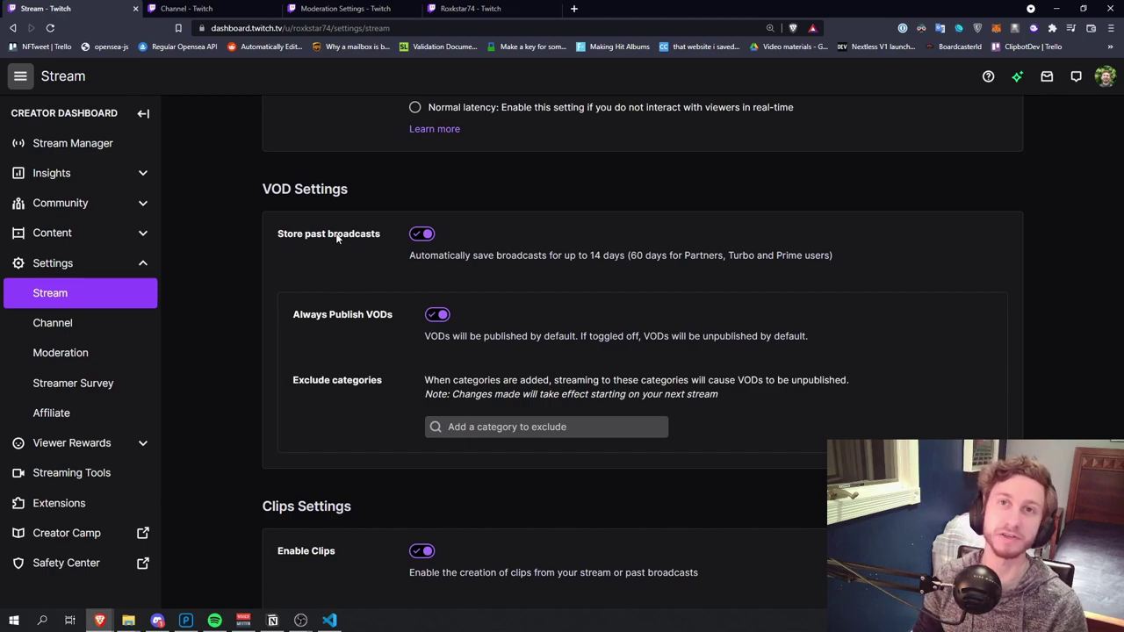
triple_click(326, 316)
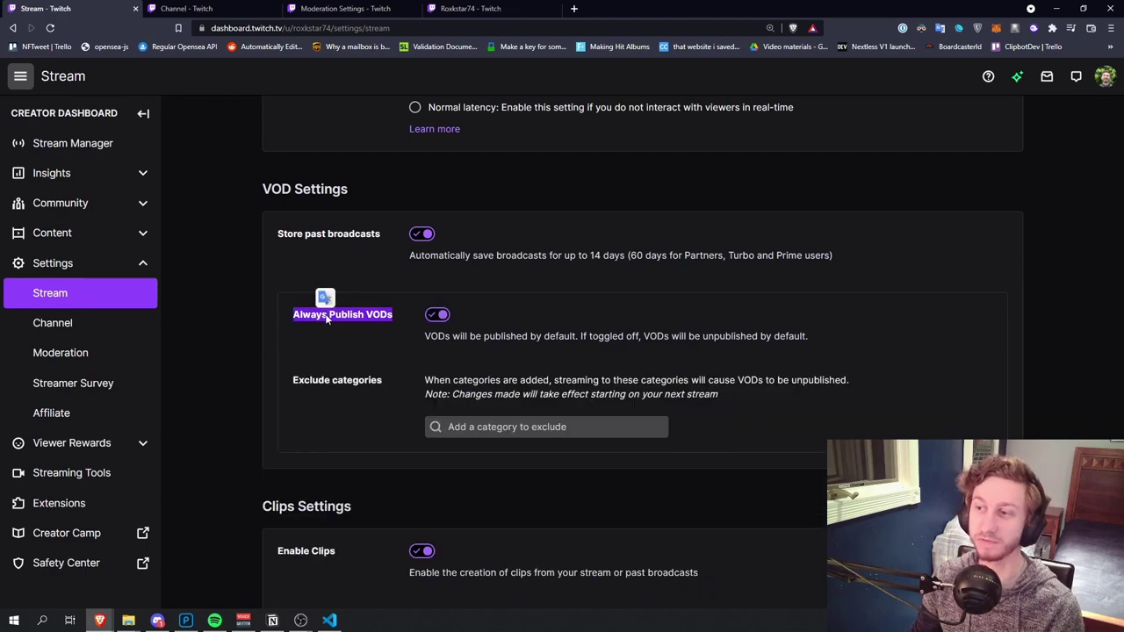
click(616, 307)
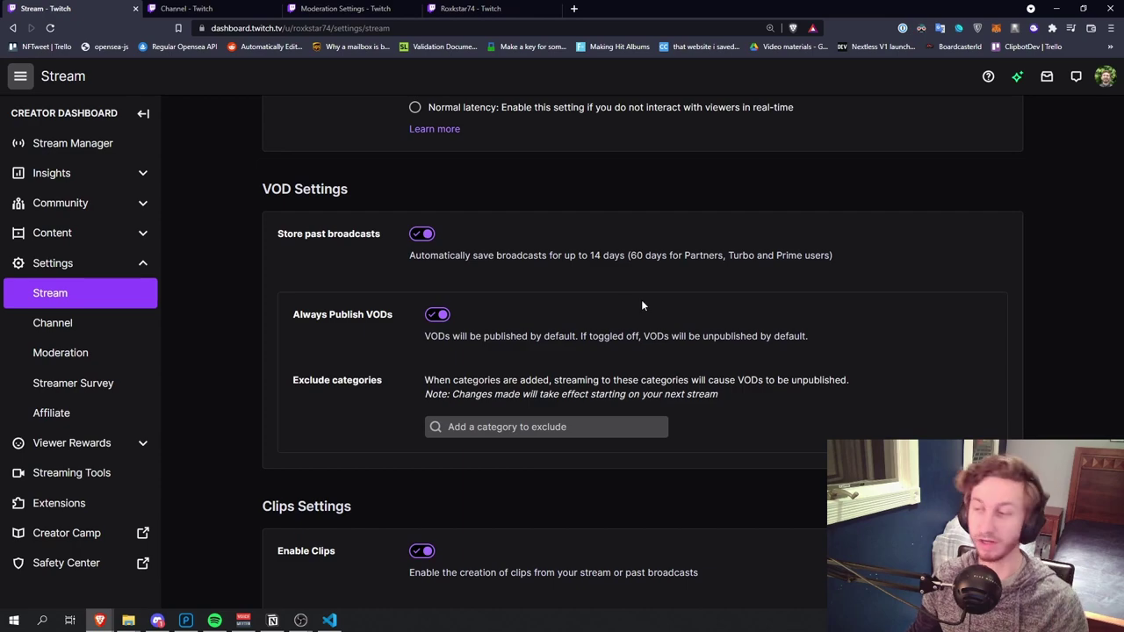
Review the Enable Clips option and its restrictions, then the Permissions, Raids and Drops sections of the Stream settings.
scroll(641, 299, down, 4)
drag(290, 318, 325, 323)
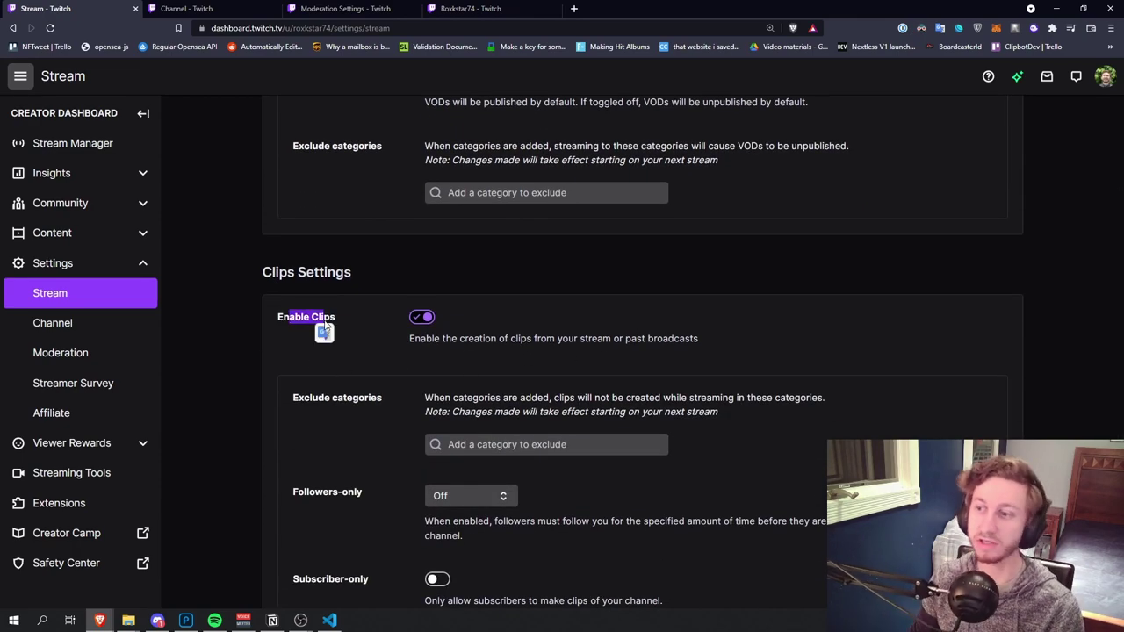
scroll(304, 381, down, 2)
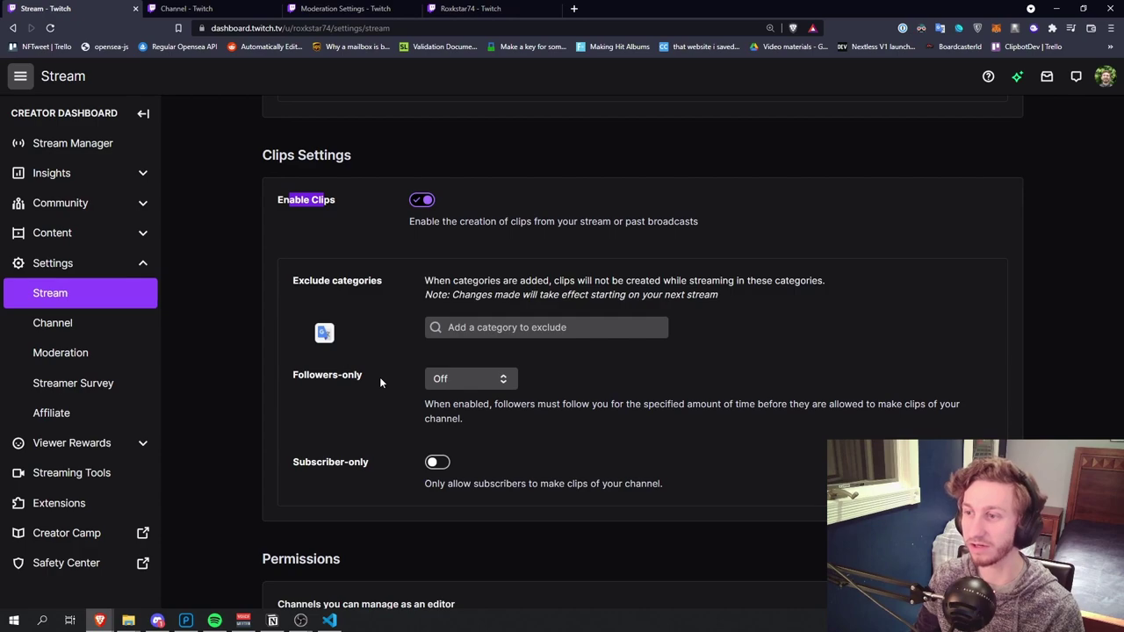
scroll(377, 380, down, 3)
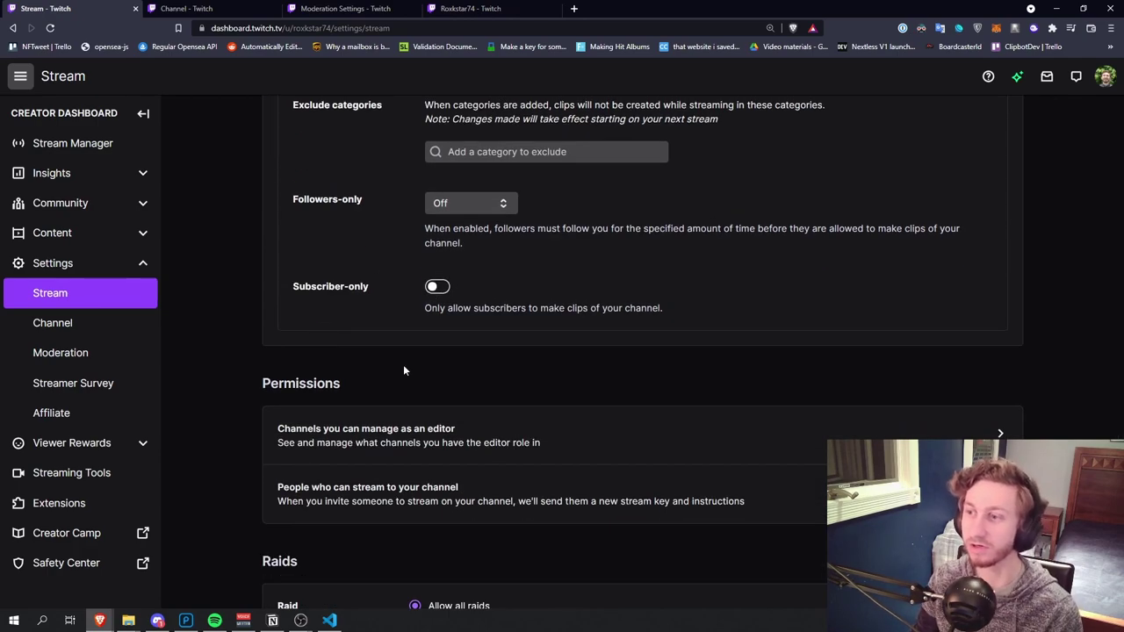
scroll(407, 381, down, 3)
scroll(457, 387, down, 1)
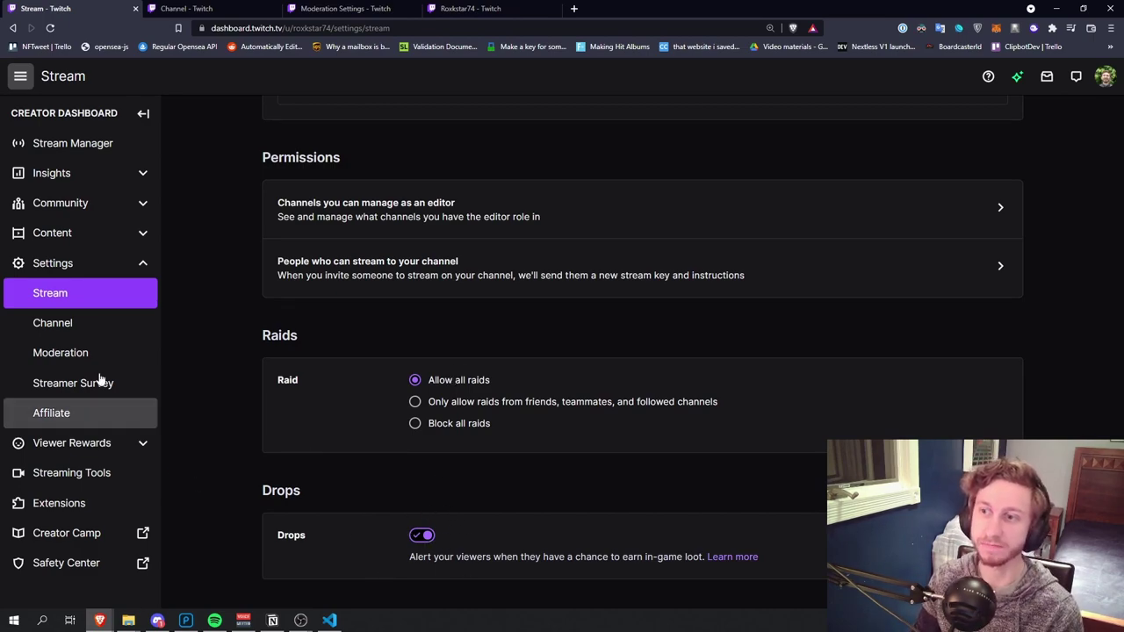
Open the Channel settings, read the About preview and compare it with the About section and panels on the public channel page.
click(70, 324)
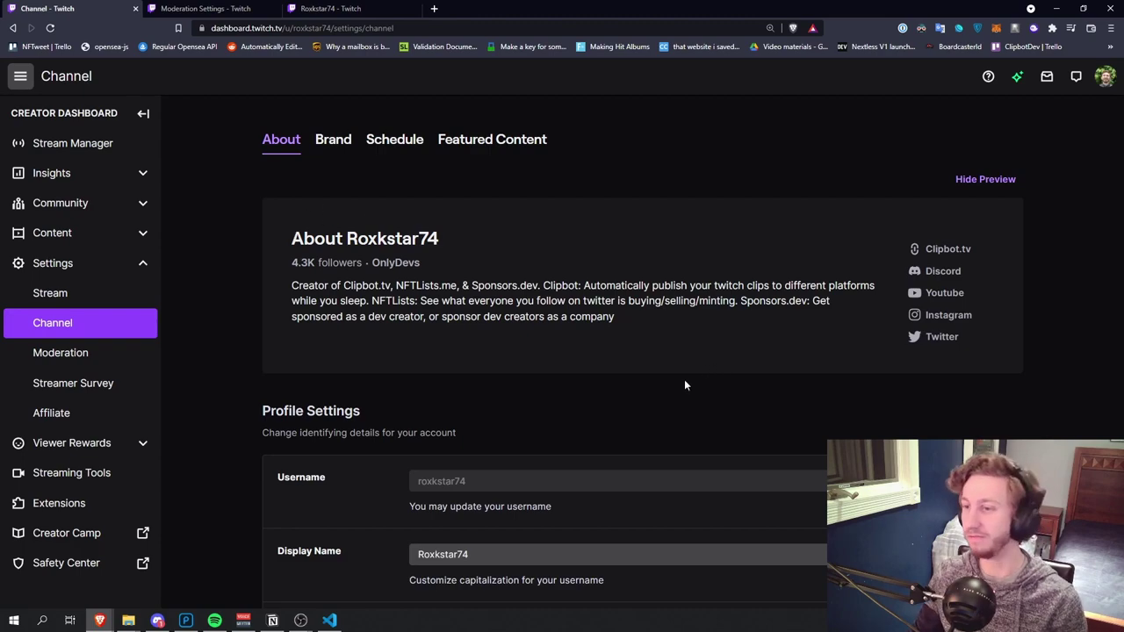
drag(291, 286, 630, 330)
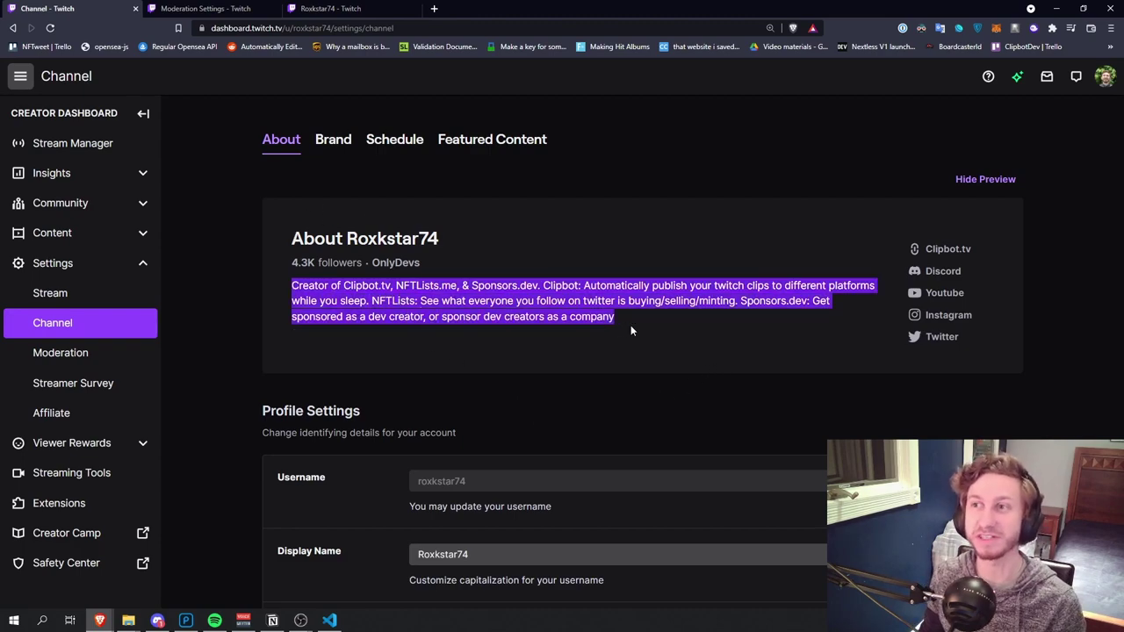
click(330, 7)
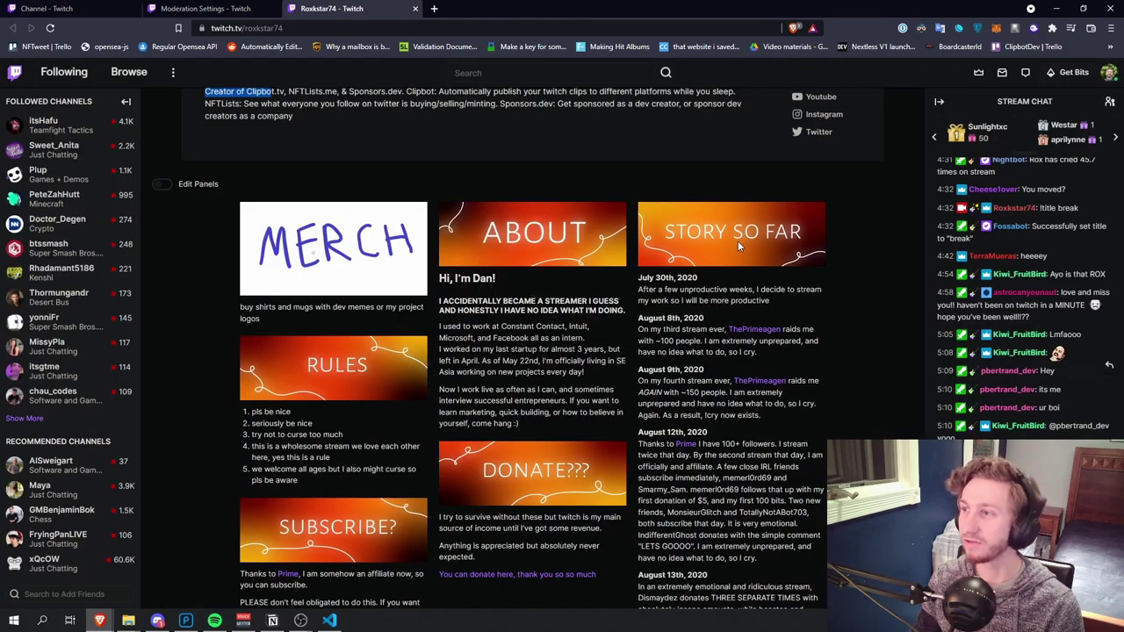
scroll(738, 241, up, 3)
scroll(538, 228, down, 3)
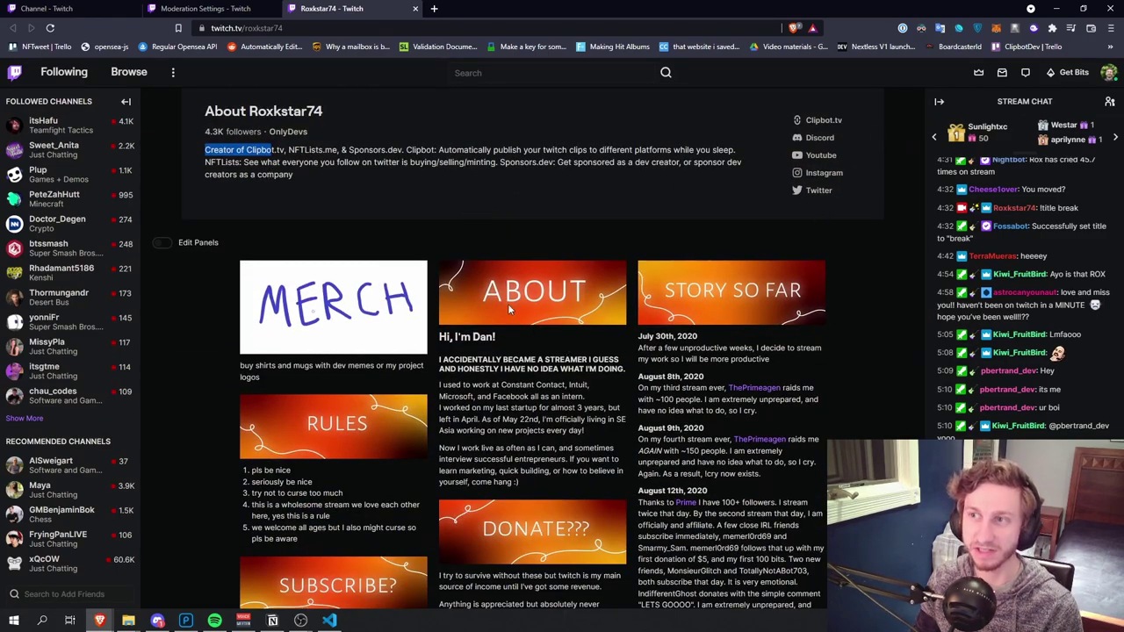
Return to the Channel settings and examine the Bio text in the Profile Settings.
click(101, 7)
scroll(521, 348, down, 5)
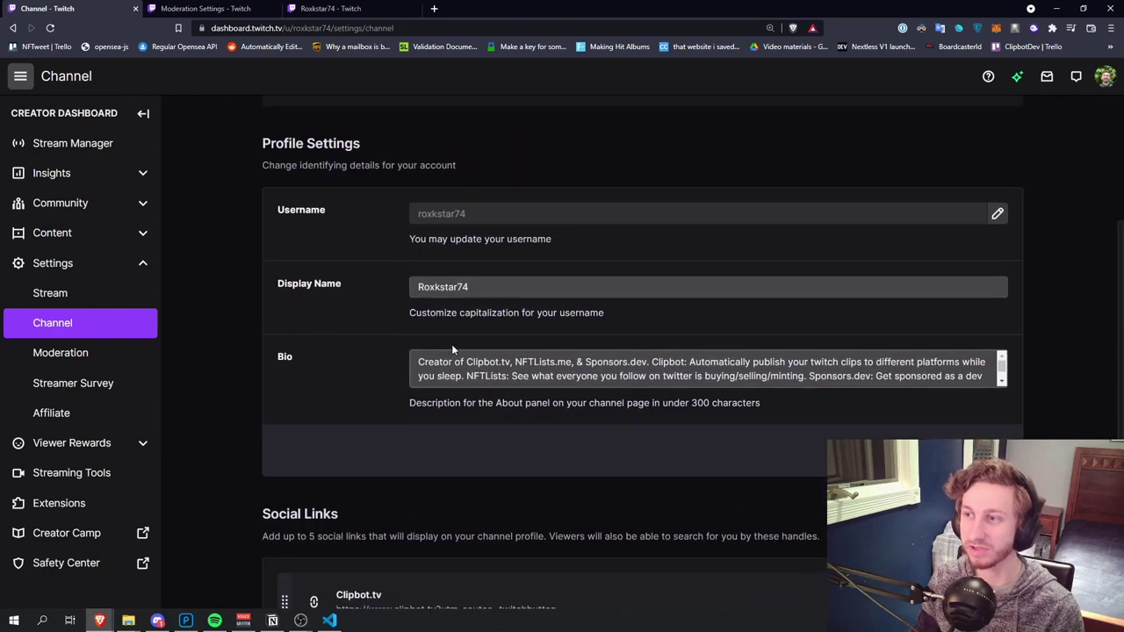
scroll(451, 349, up, 1)
click(430, 410)
key(ctrl+a)
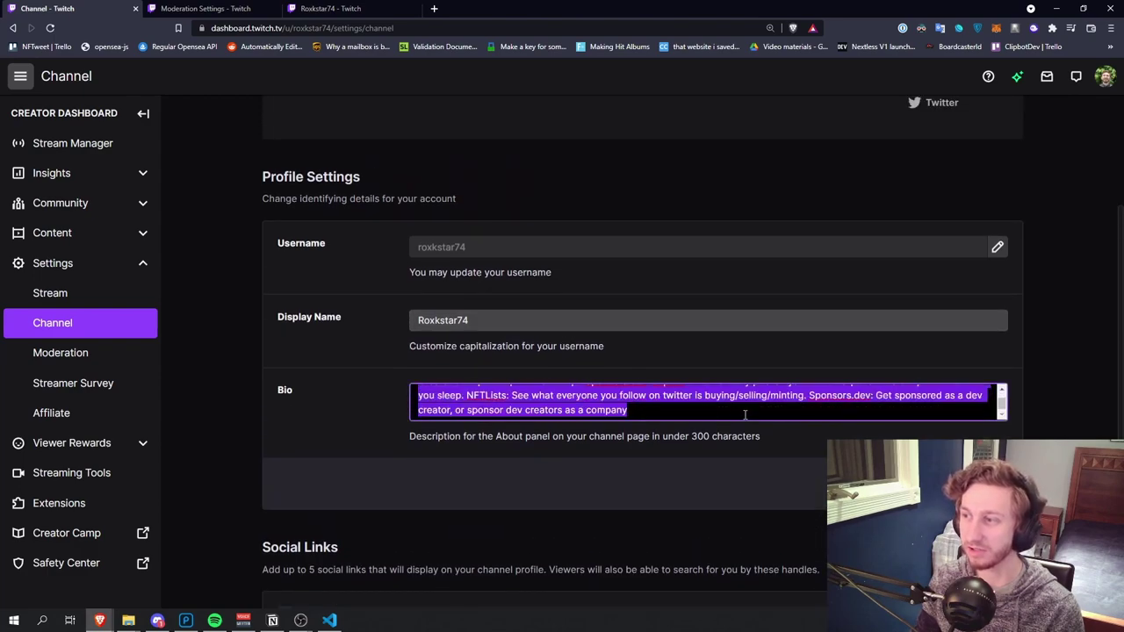
click(872, 420)
scroll(852, 413, up, 1)
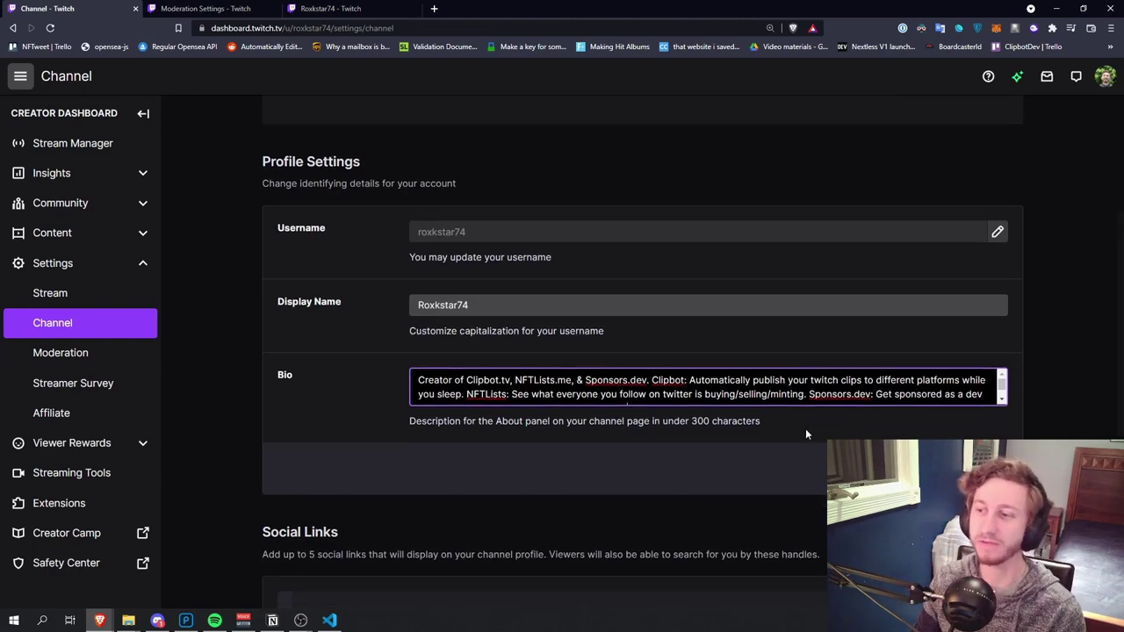
Examine the Clipbot.tv entry and the instructions in the channel's Social Links section.
scroll(806, 428, down, 4)
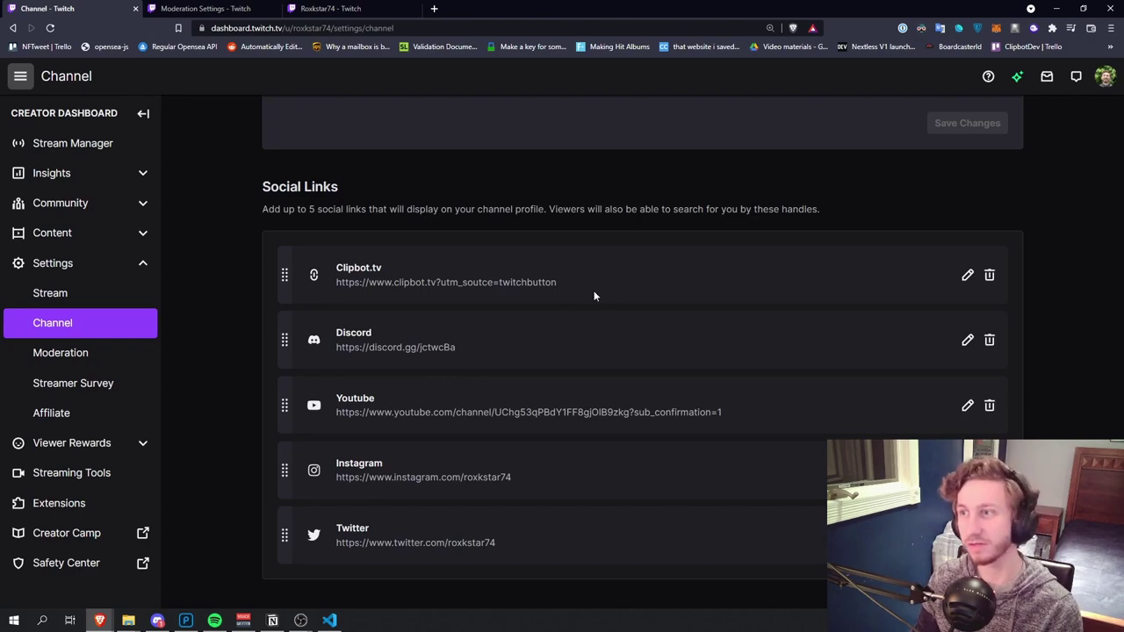
drag(594, 293, 332, 262)
click(639, 286)
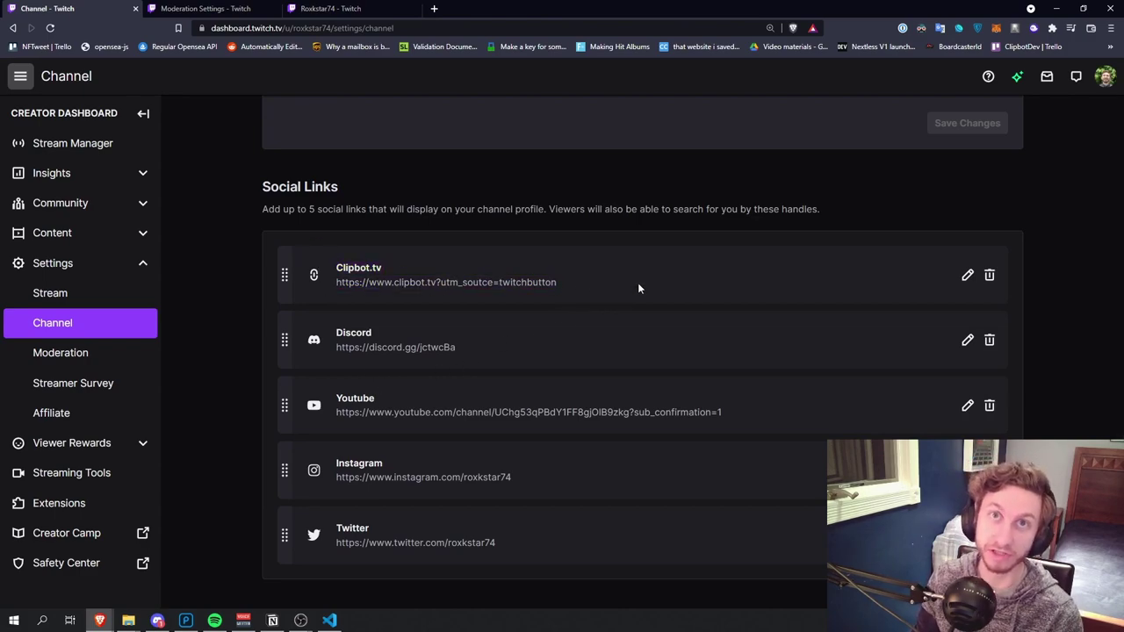
triple_click(312, 209)
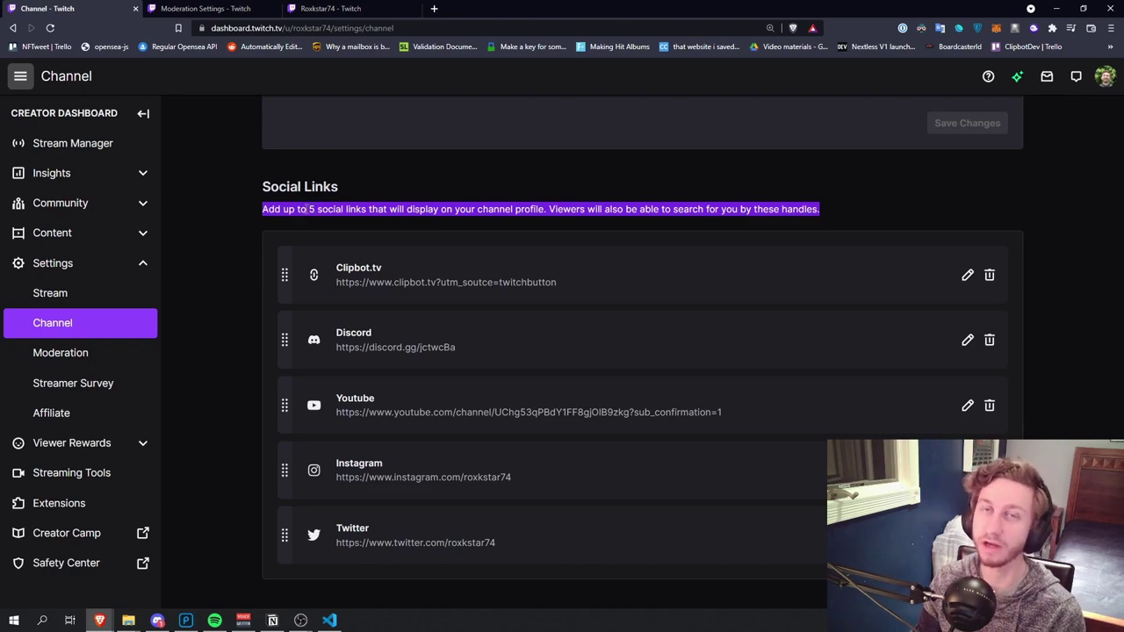
scroll(312, 189, up, 5)
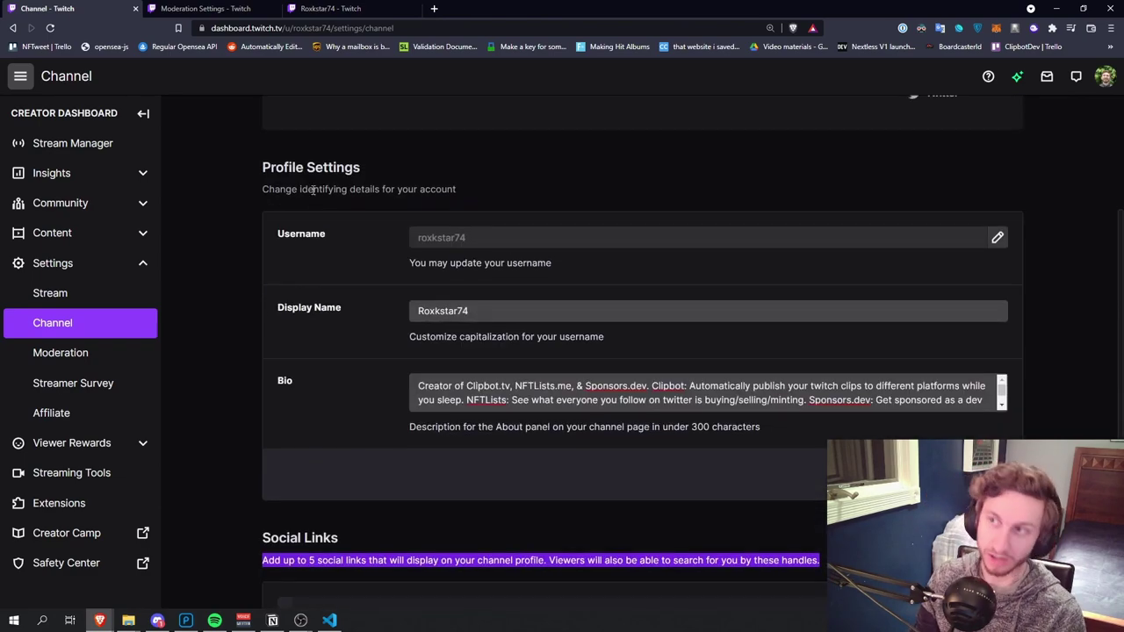
Close the Channel settings tab, open AutoMod Rulesets in the Moderation settings and review the filtering categories.
key(ctrl+w)
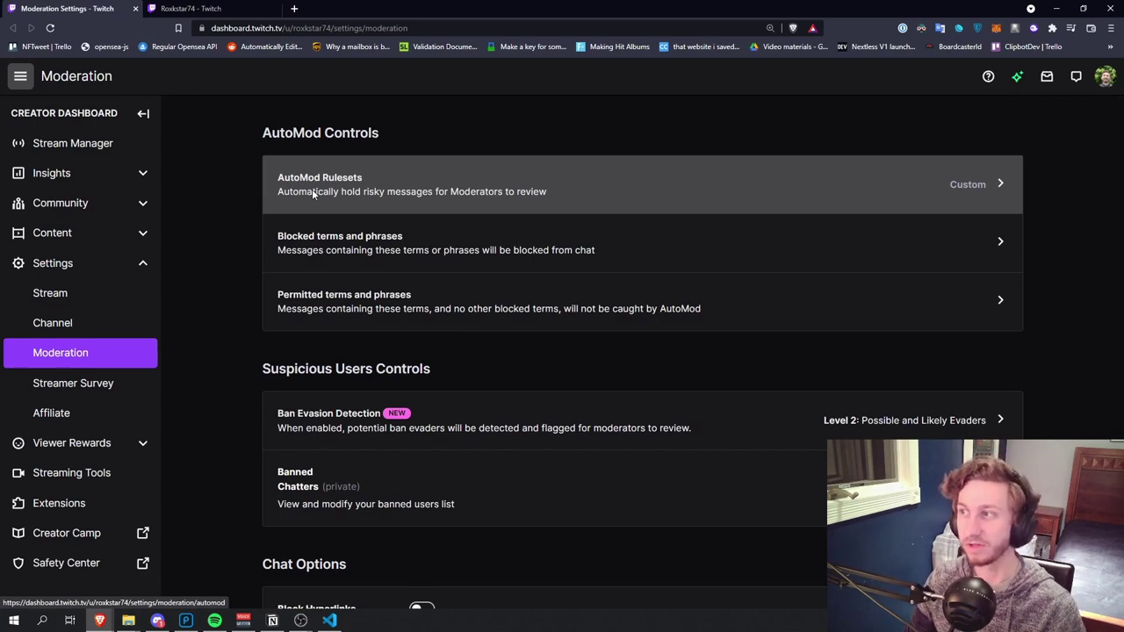
click(370, 177)
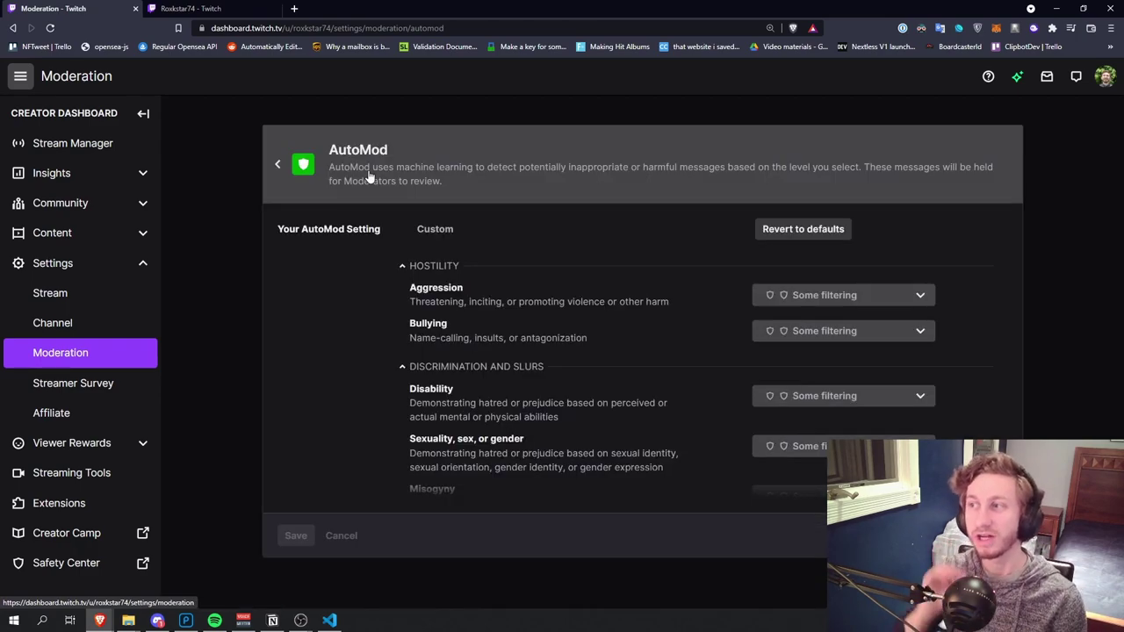
scroll(505, 391, down, 3)
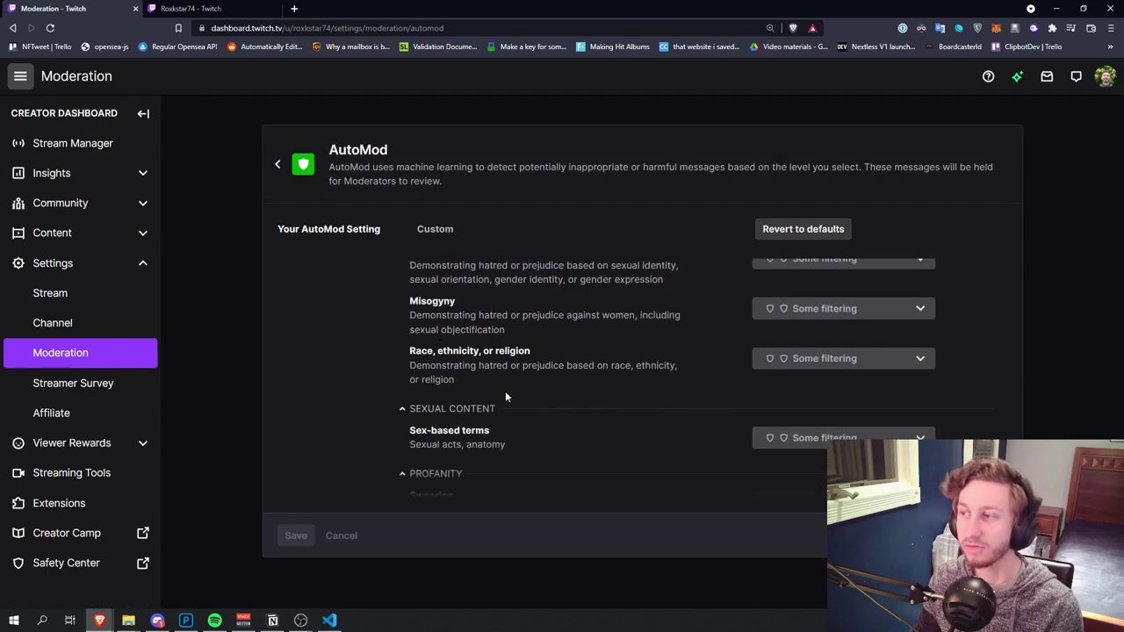
scroll(514, 399, up, 4)
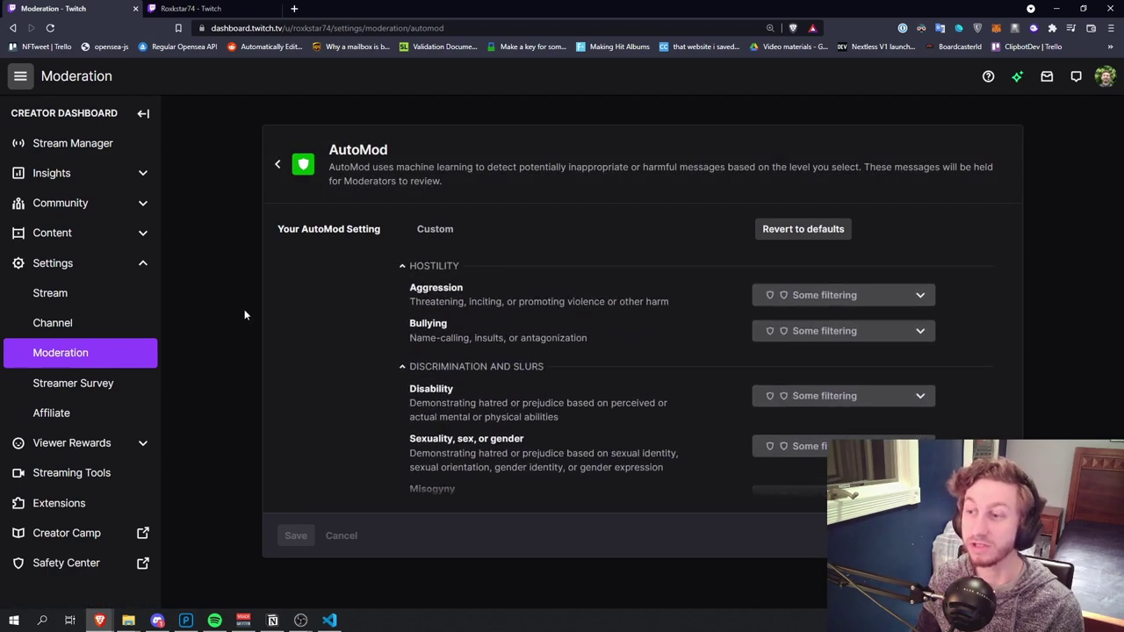
Look through the Aggression filtering levels, try Maximum filtering and set it back to Some filtering.
click(883, 295)
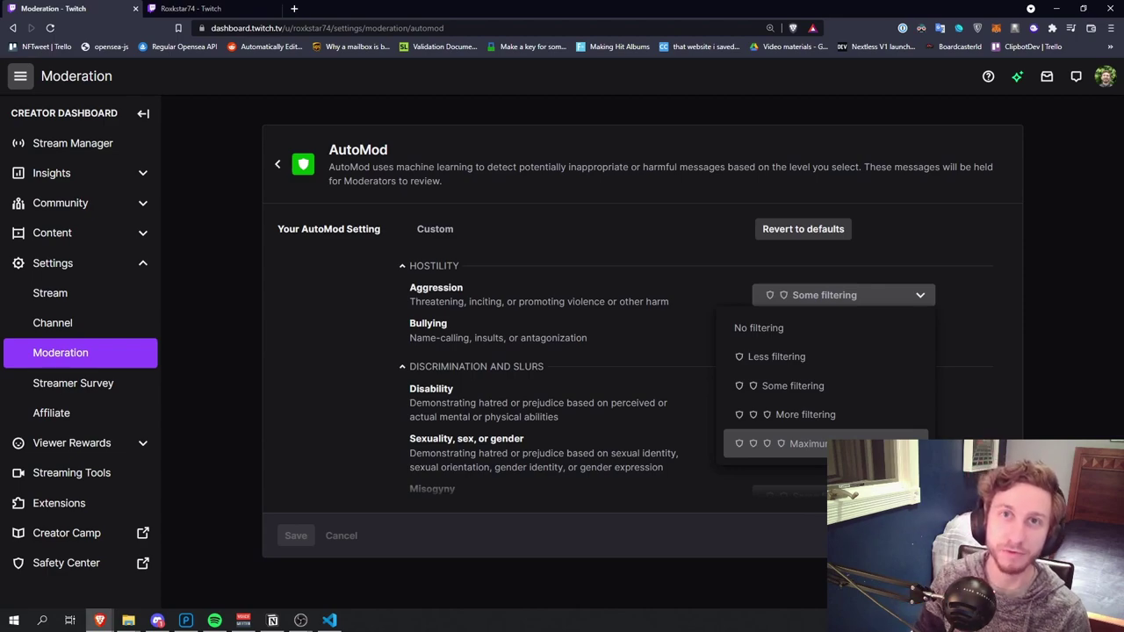
click(983, 246)
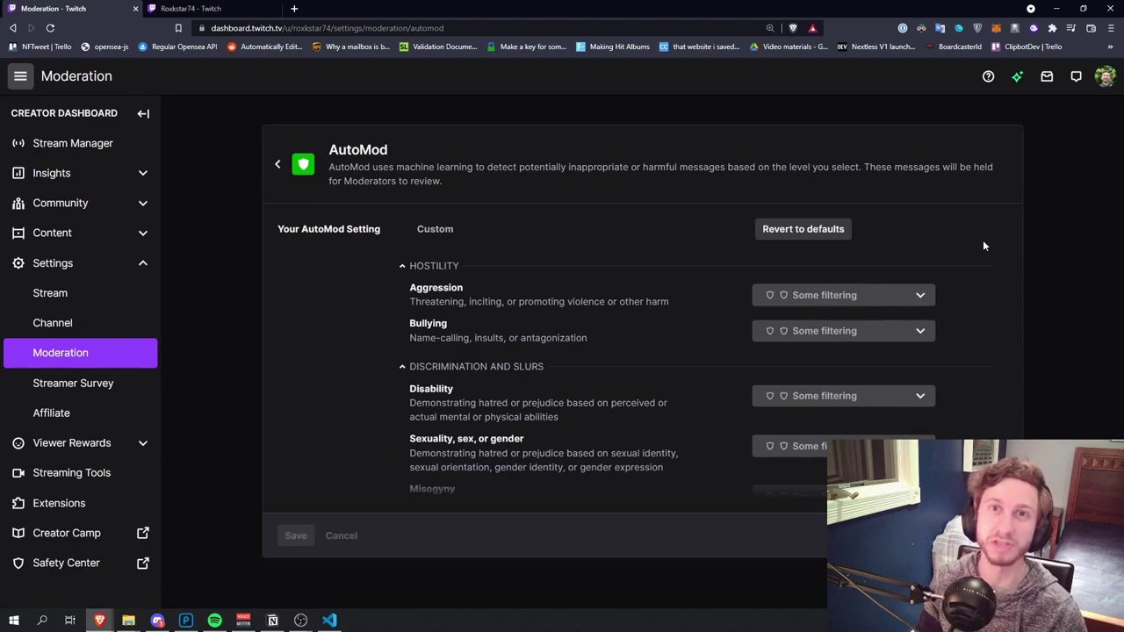
click(913, 295)
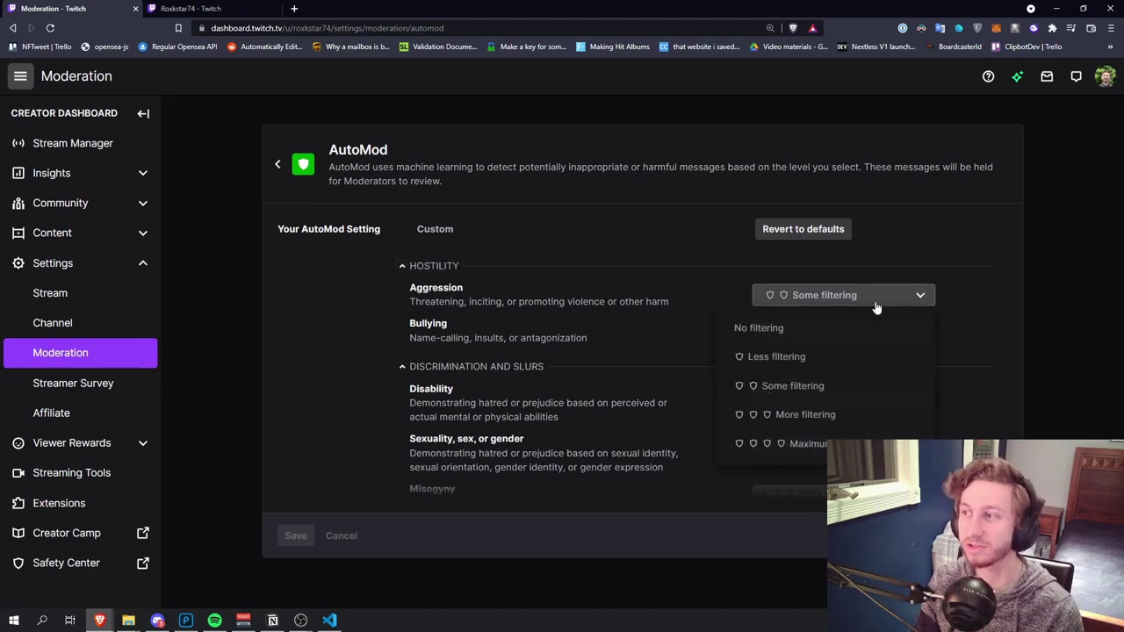
click(792, 451)
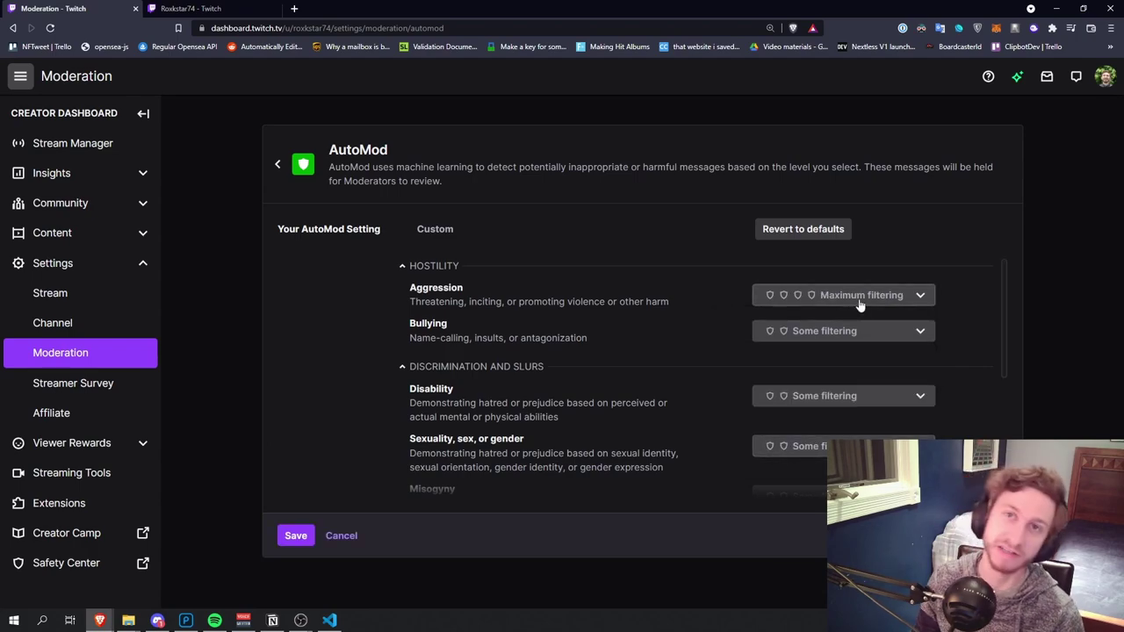
click(860, 303)
click(821, 385)
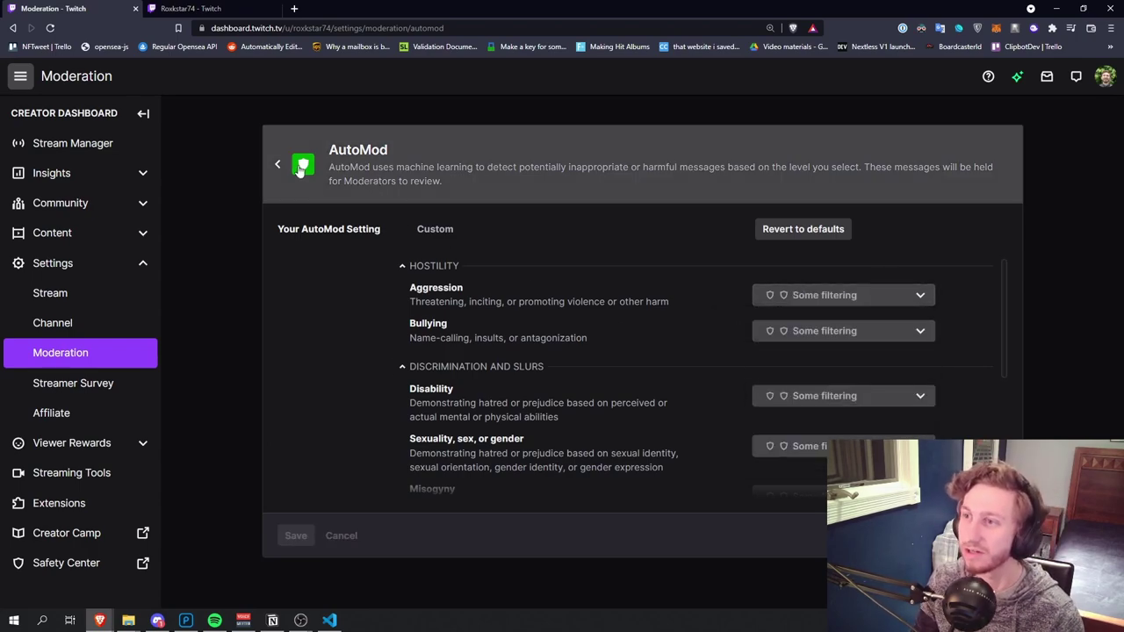
Leave the AutoMod settings and try the Block Hyperlinks chat option, switching it on and back off.
click(301, 176)
scroll(547, 273, down, 2)
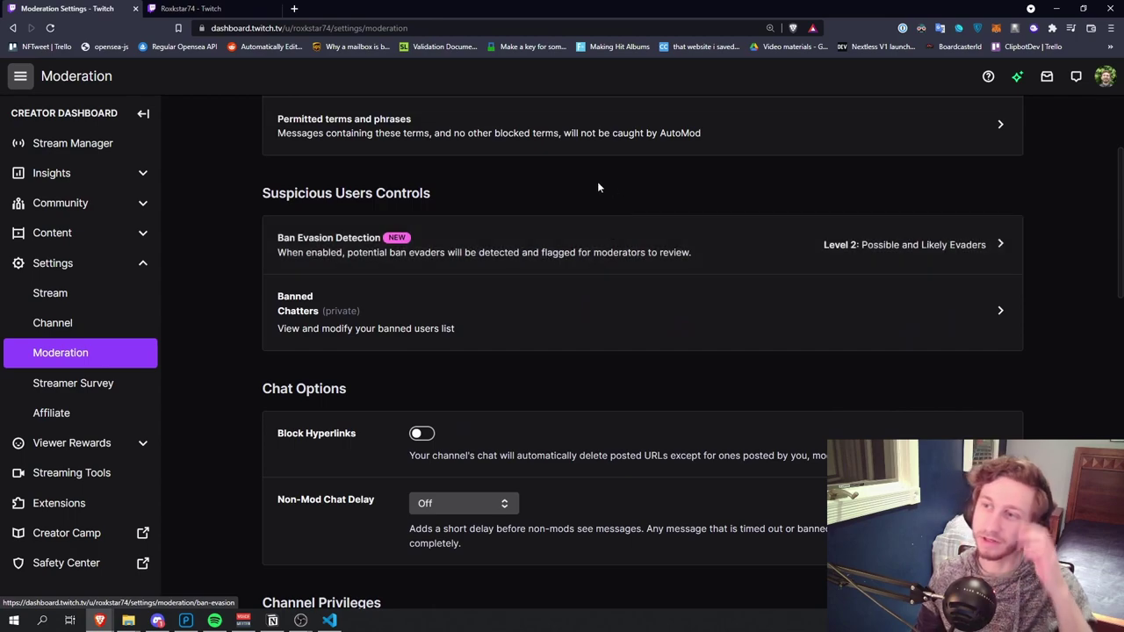
scroll(545, 351, down, 3)
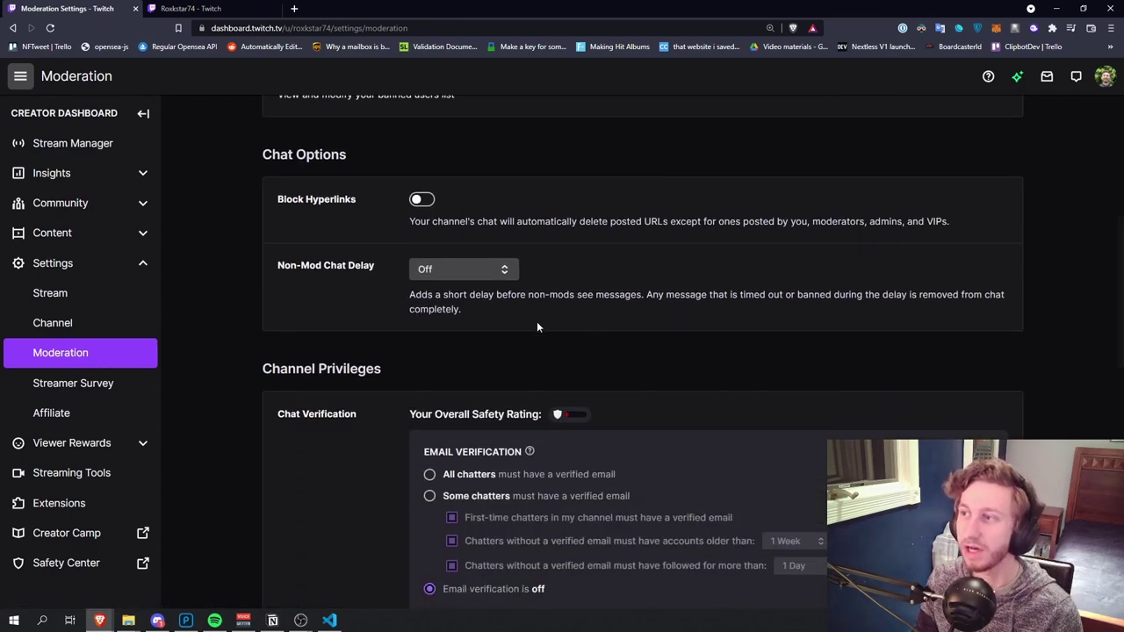
click(428, 201)
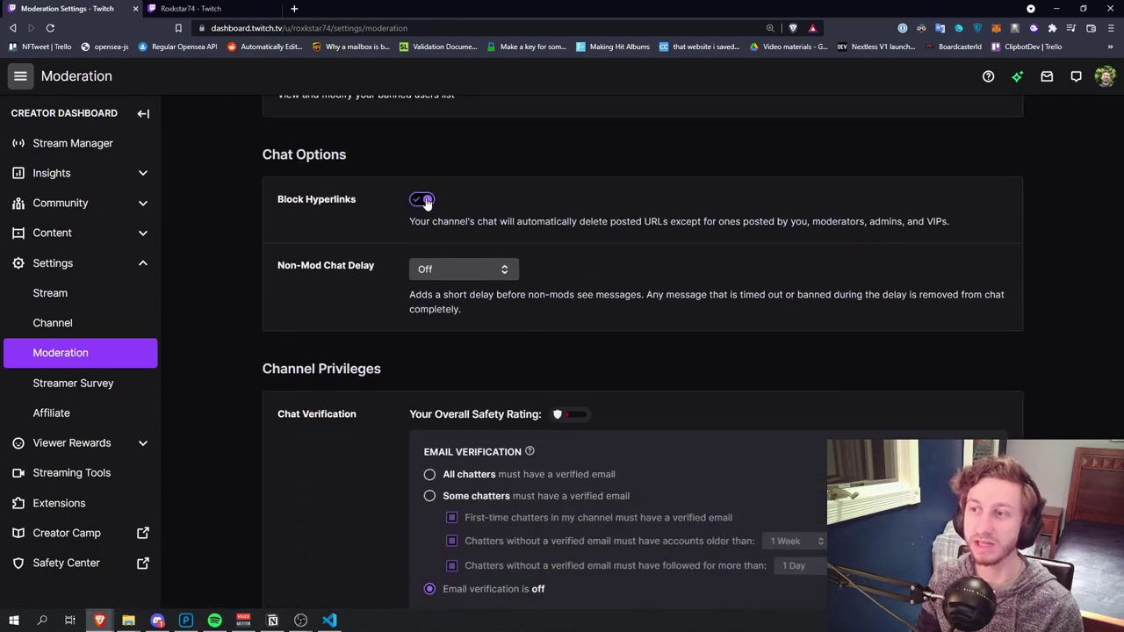
click(427, 201)
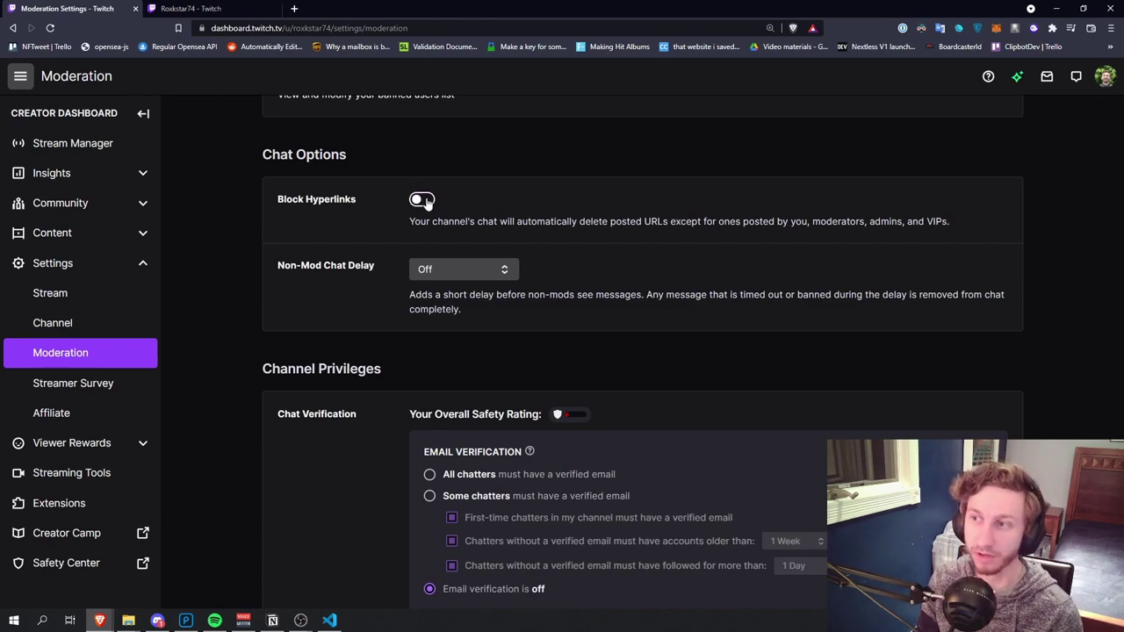
Examine the email and phone Chat Verification options and the verification exemptions in the Channel Privileges.
scroll(428, 201, down, 2)
scroll(428, 253, down, 2)
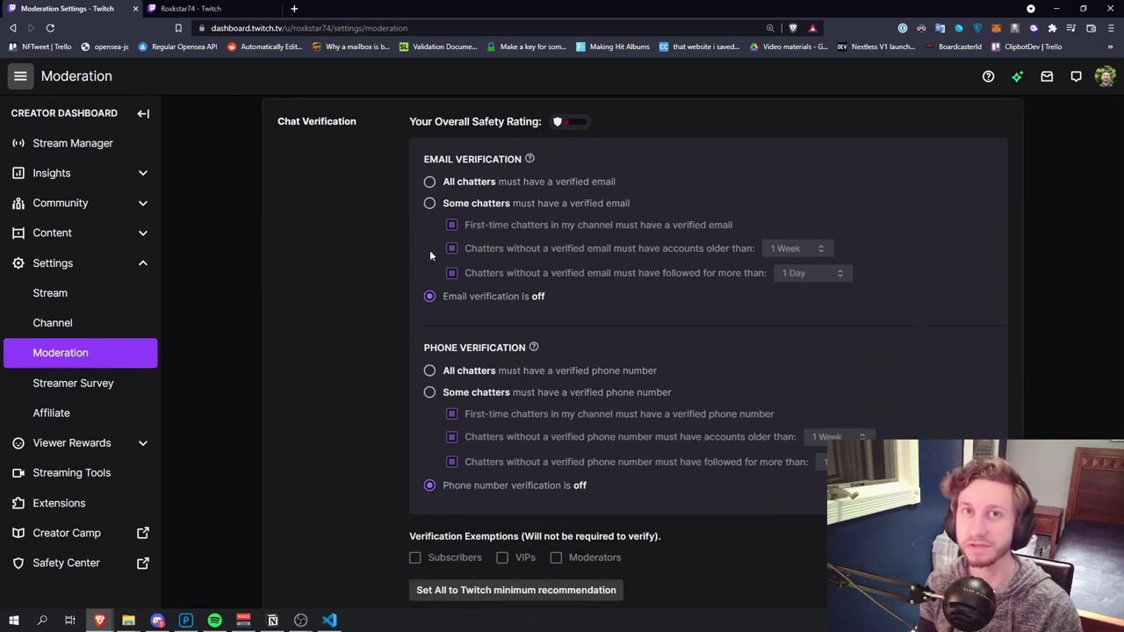
scroll(460, 480, down, 1)
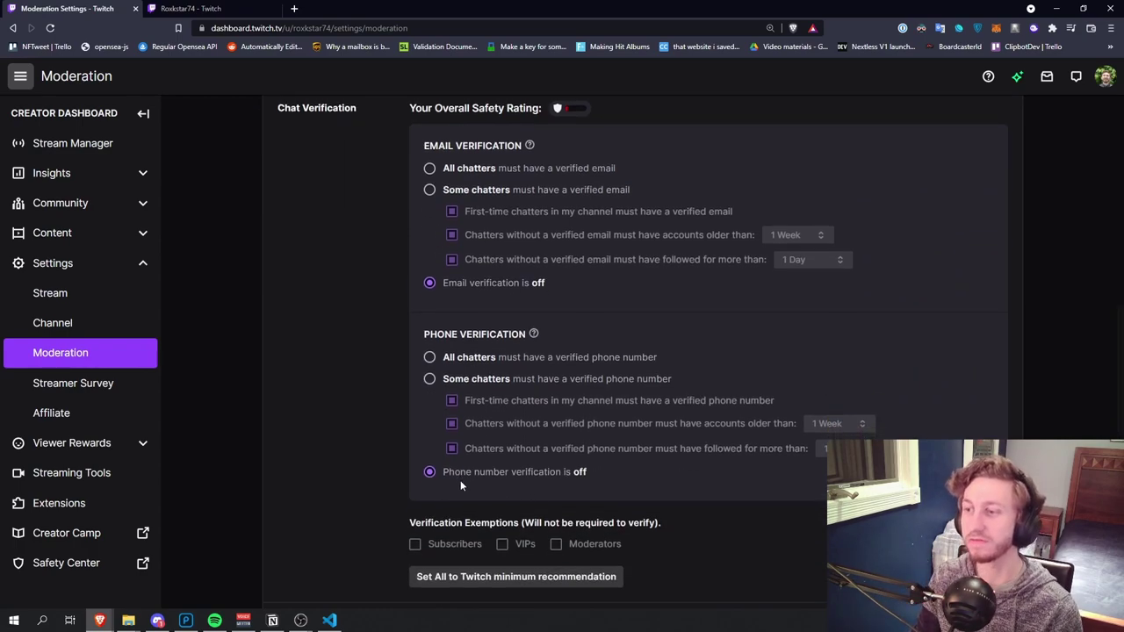
scroll(727, 448, down, 1)
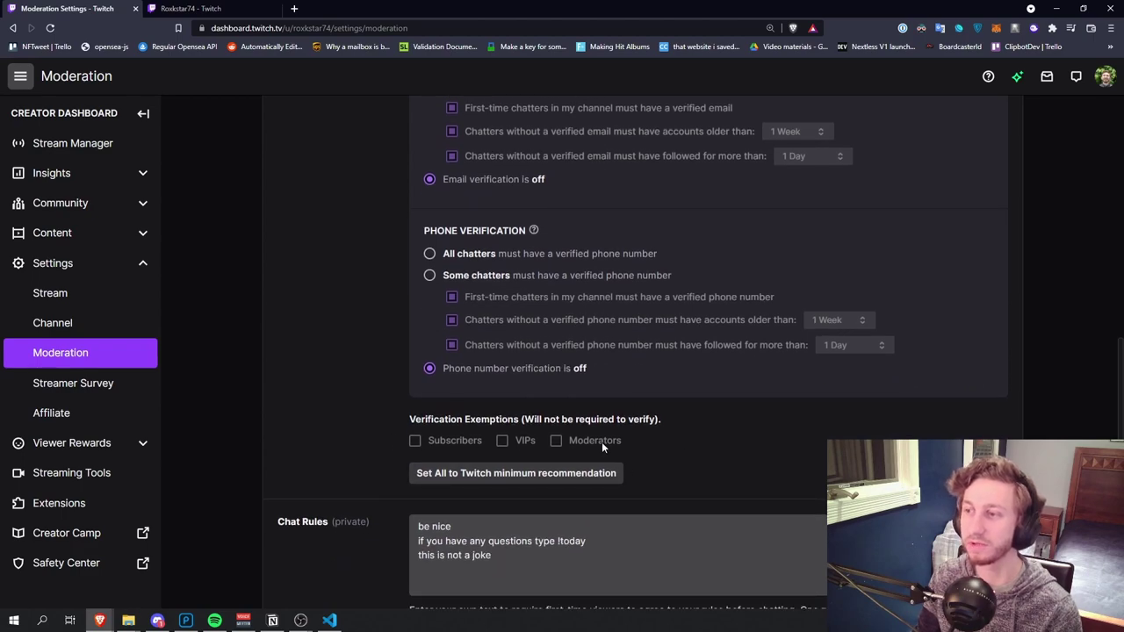
scroll(591, 439, up, 2)
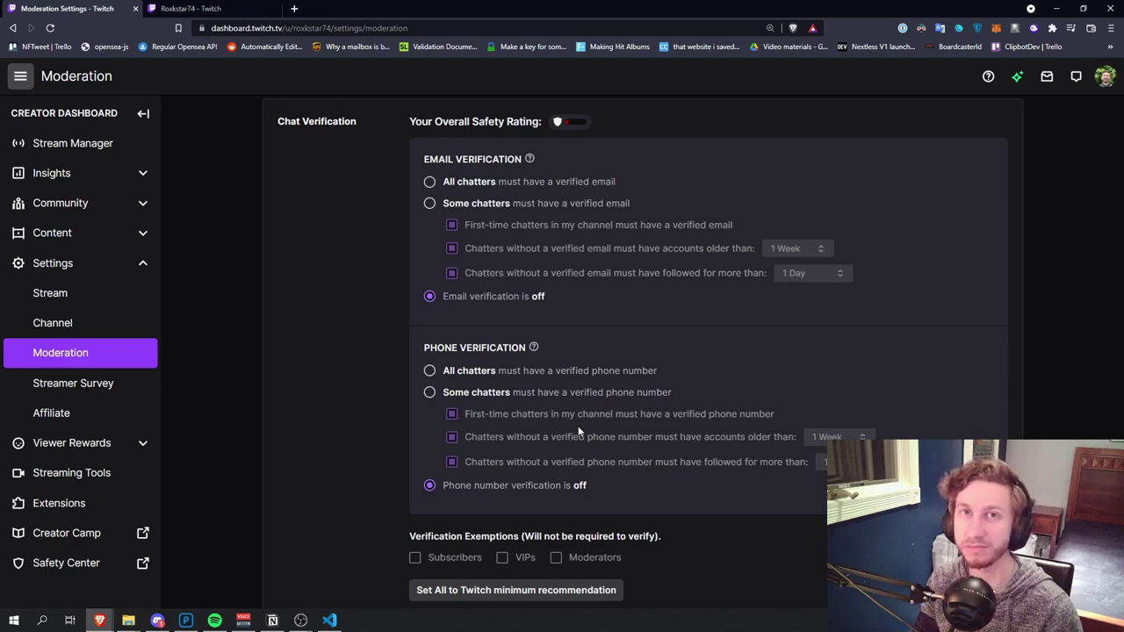
Go to the Chat Rules and select their entire text for review.
scroll(577, 431, down, 5)
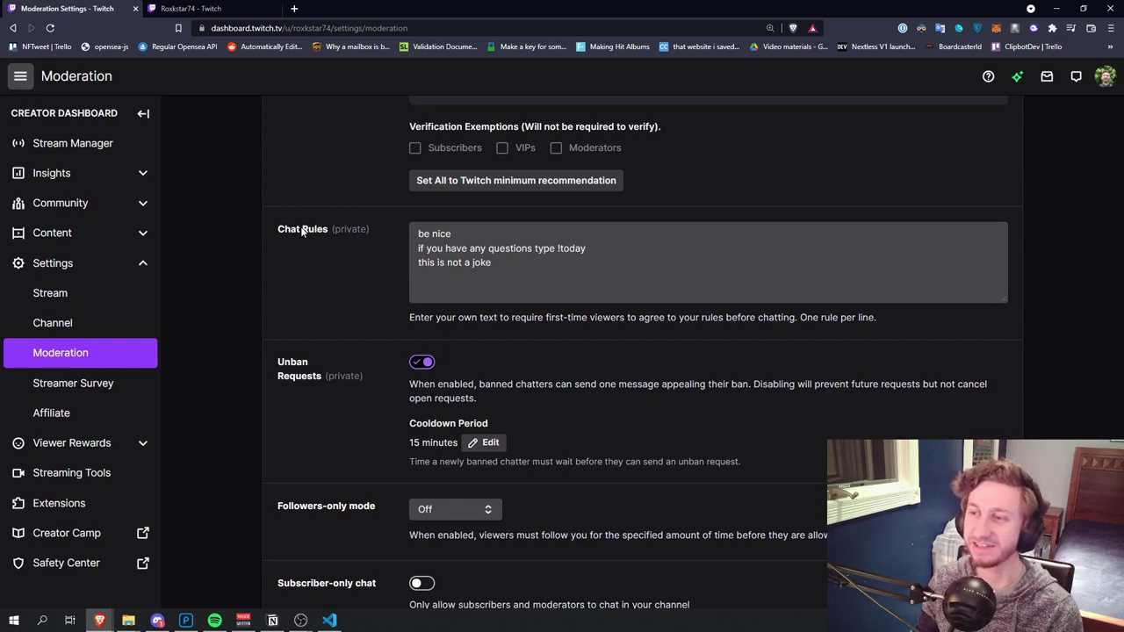
drag(518, 267, 430, 234)
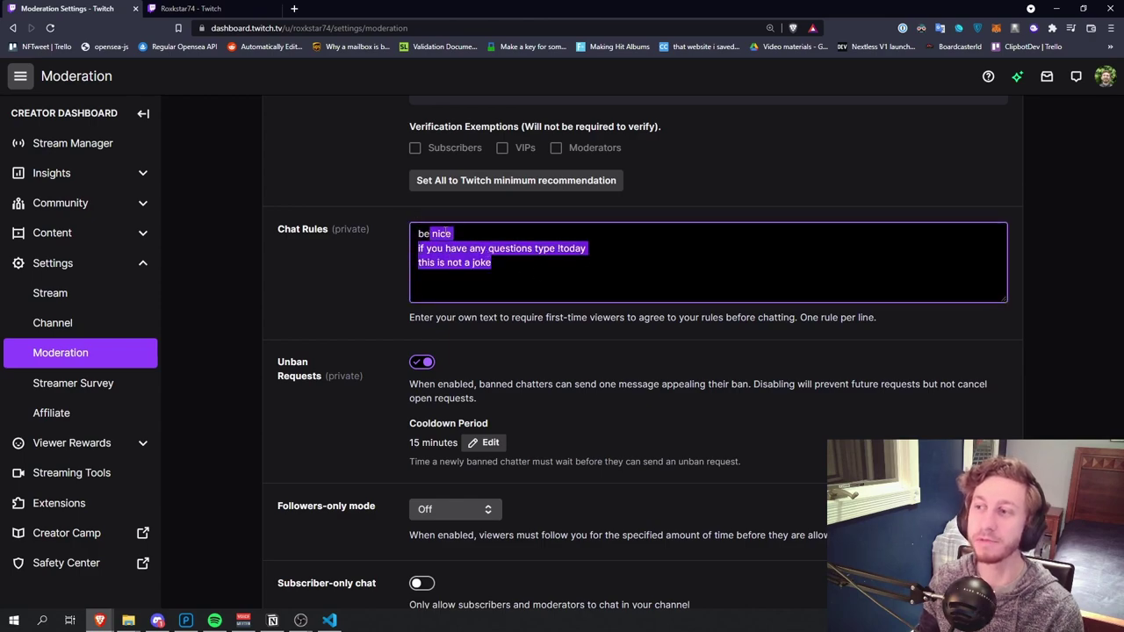
triple_click(430, 234)
key(ctrl+a)
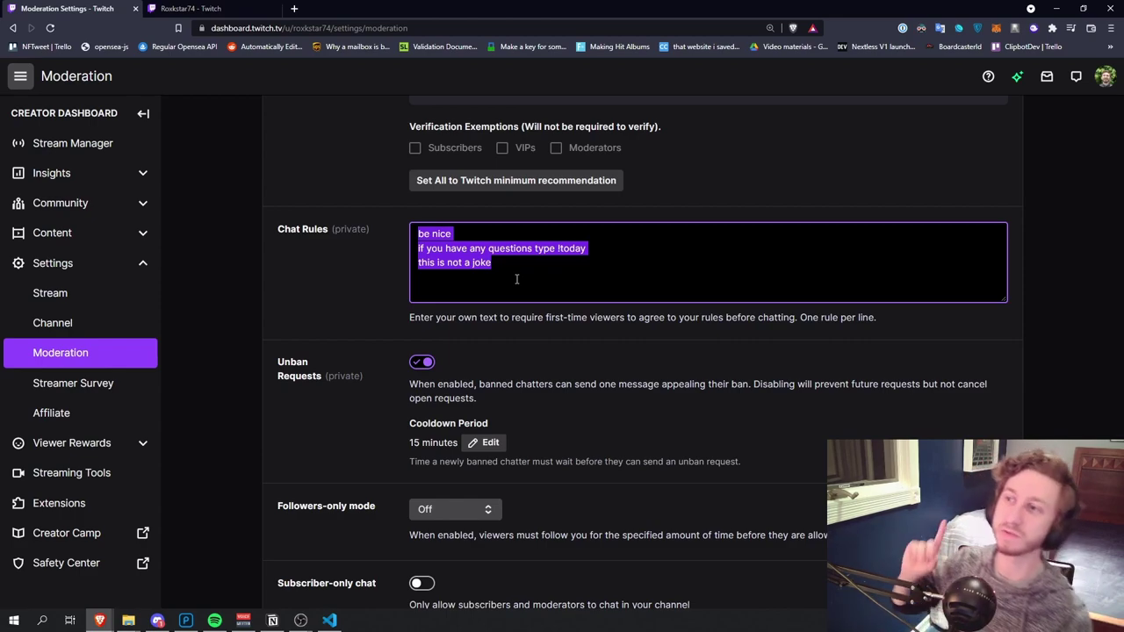
Look over the remaining Channel Privileges and toggle Moderator tools in chat off and back on.
scroll(501, 279, down, 2)
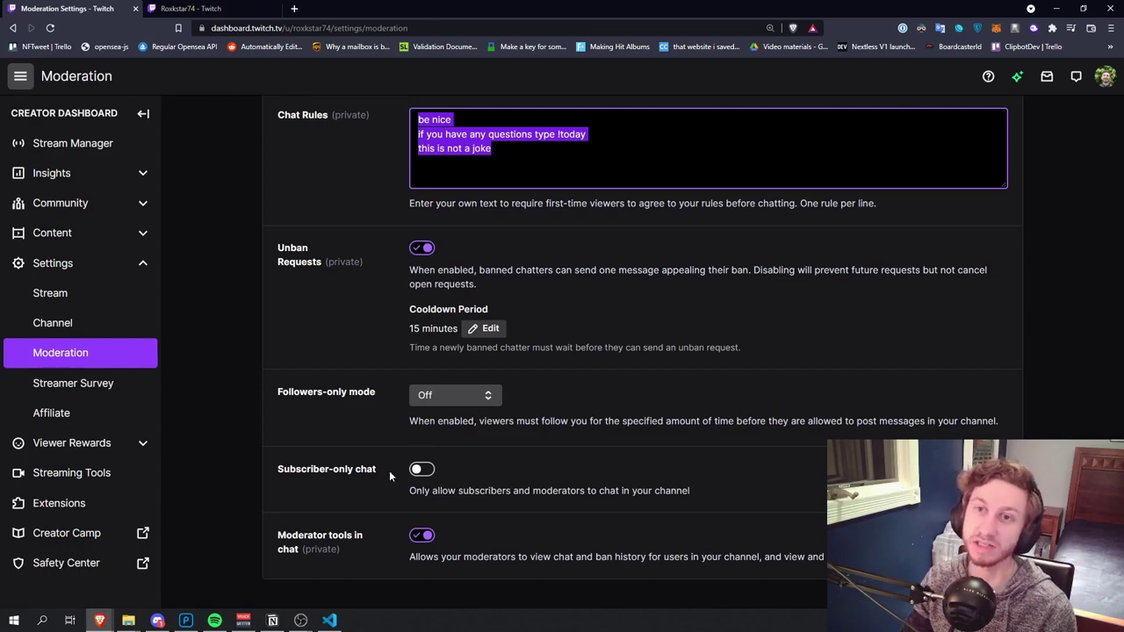
triple_click(319, 539)
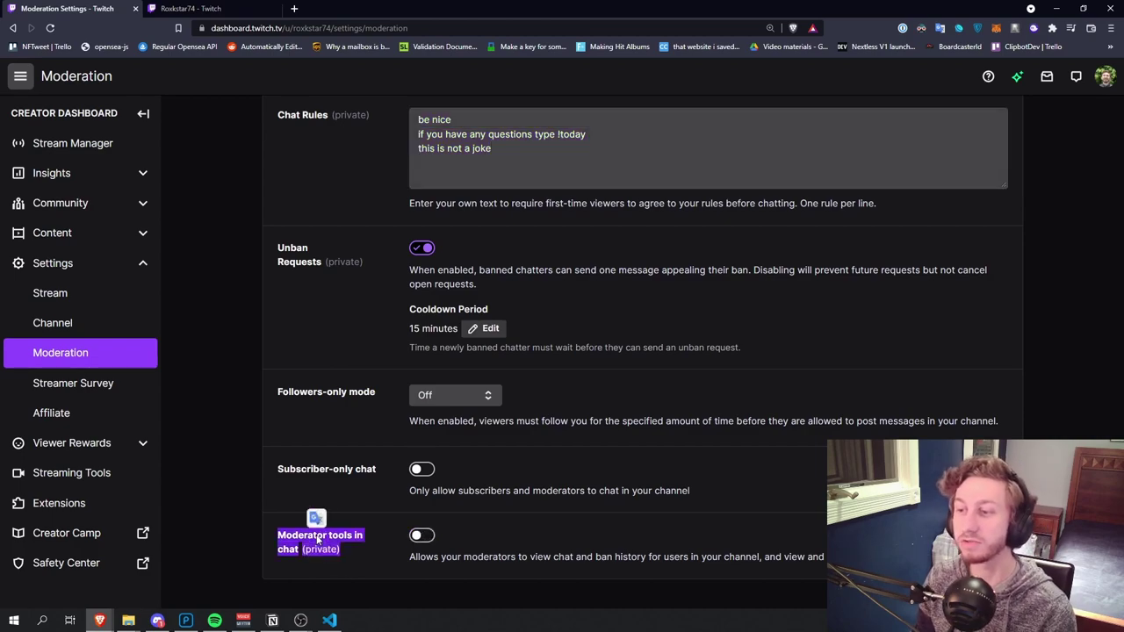
click(489, 537)
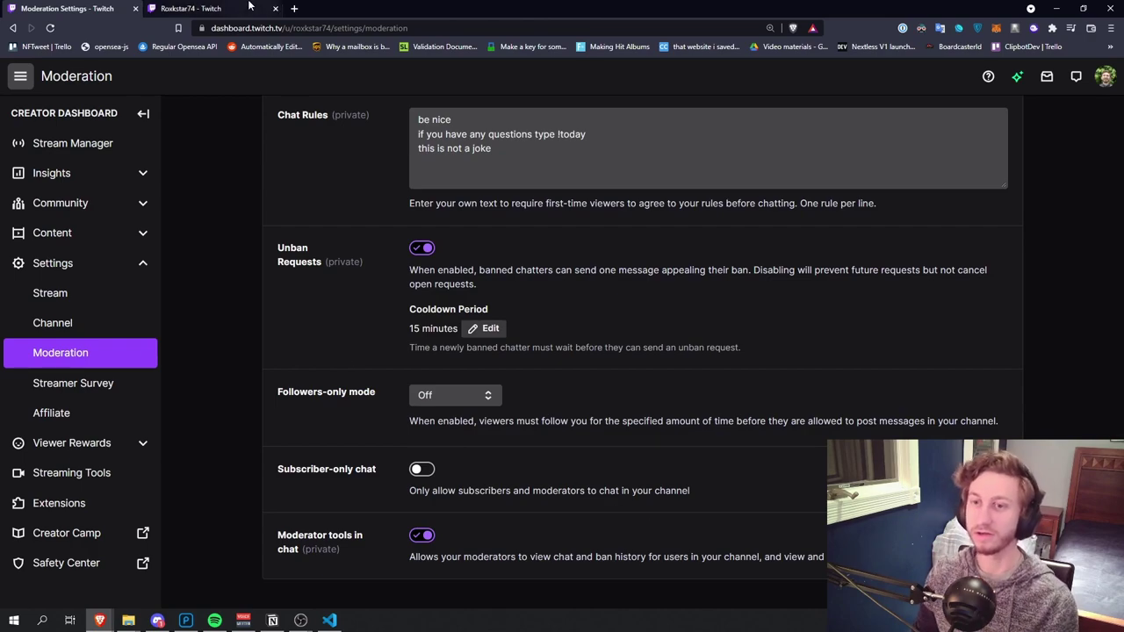
Switch to the channel page, turn on panel editing to look through the editable panels, and turn it off again.
click(240, 7)
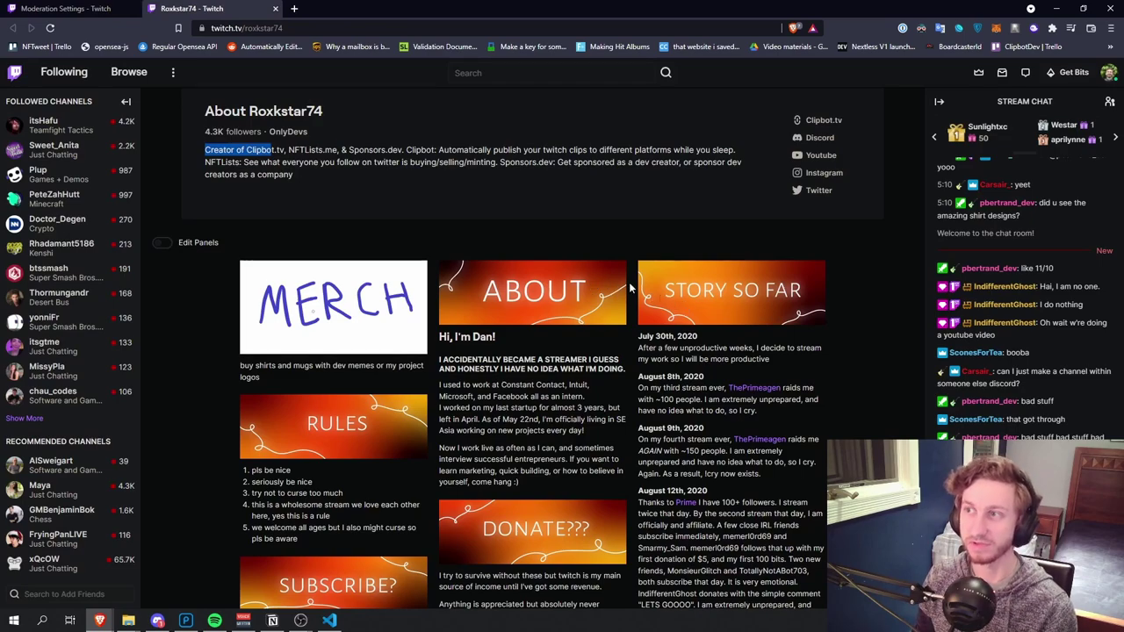
click(213, 28)
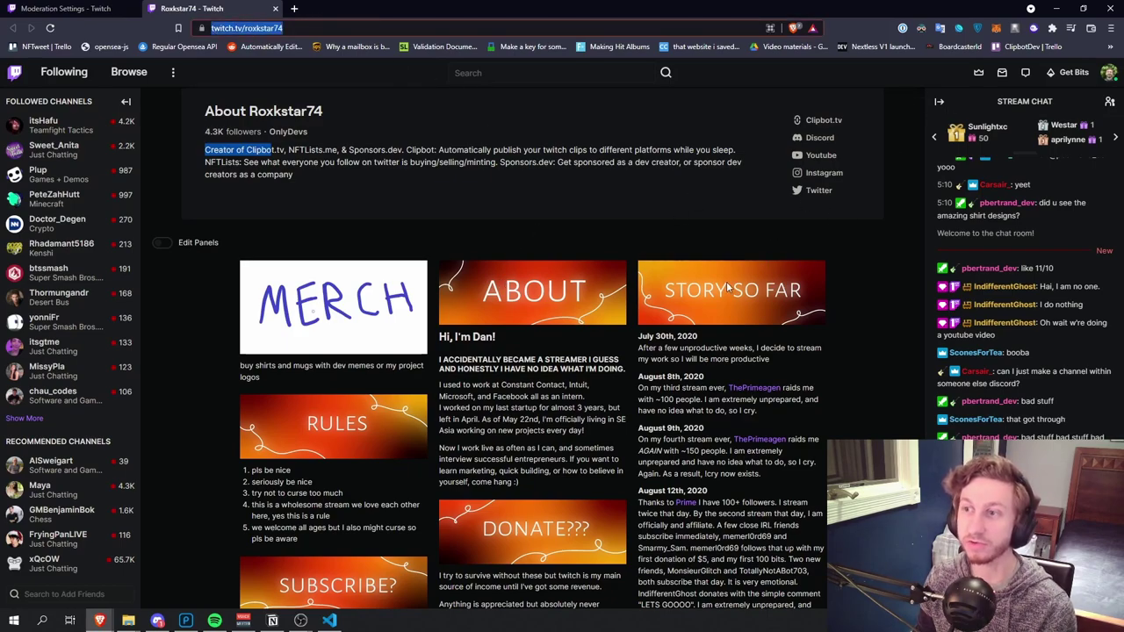
click(161, 246)
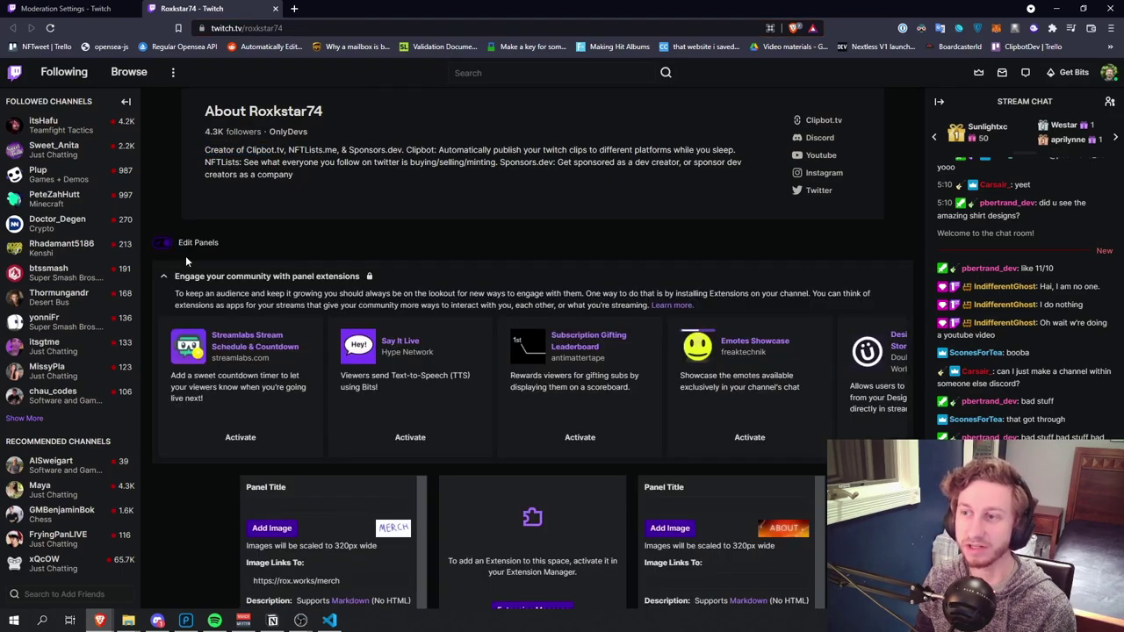
scroll(283, 281, down, 2)
scroll(500, 345, down, 4)
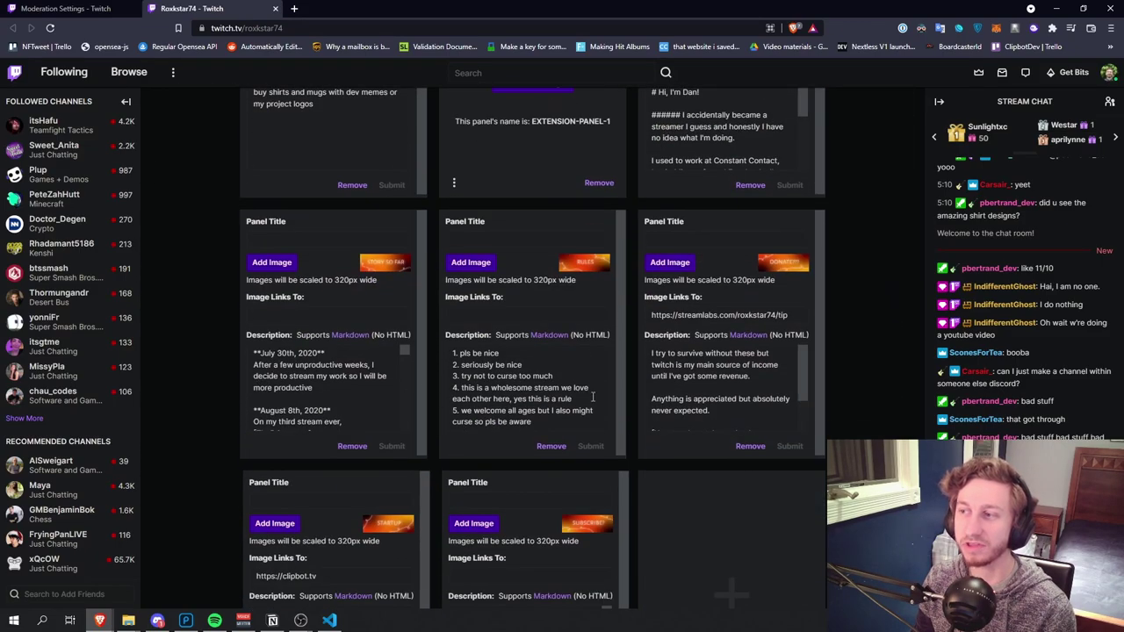
scroll(612, 408, up, 3)
scroll(615, 417, up, 2)
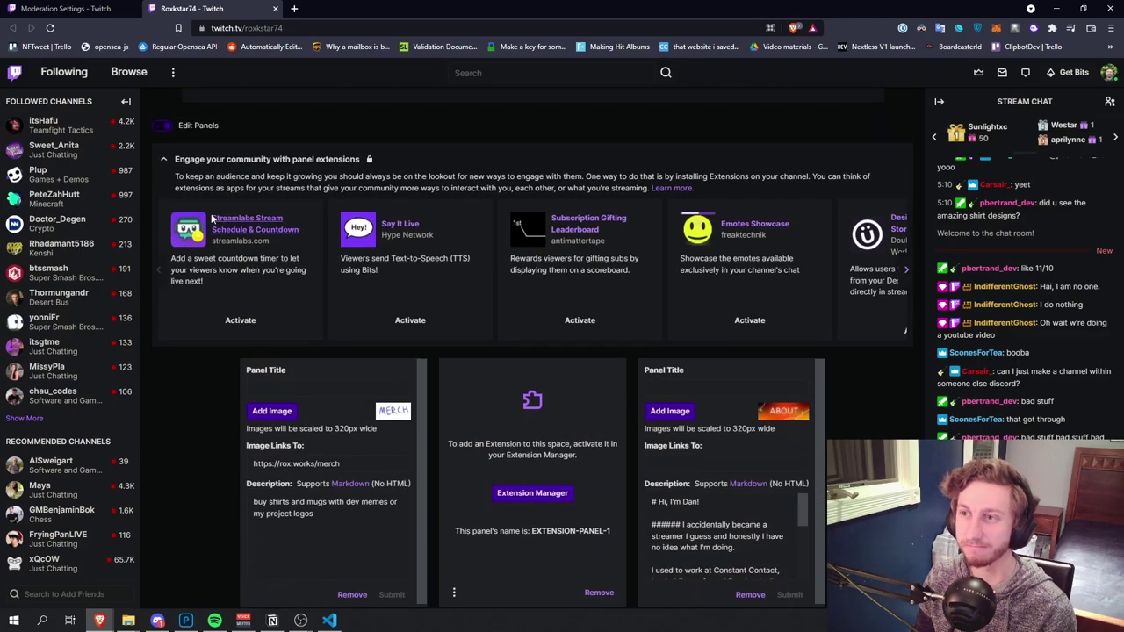
click(161, 124)
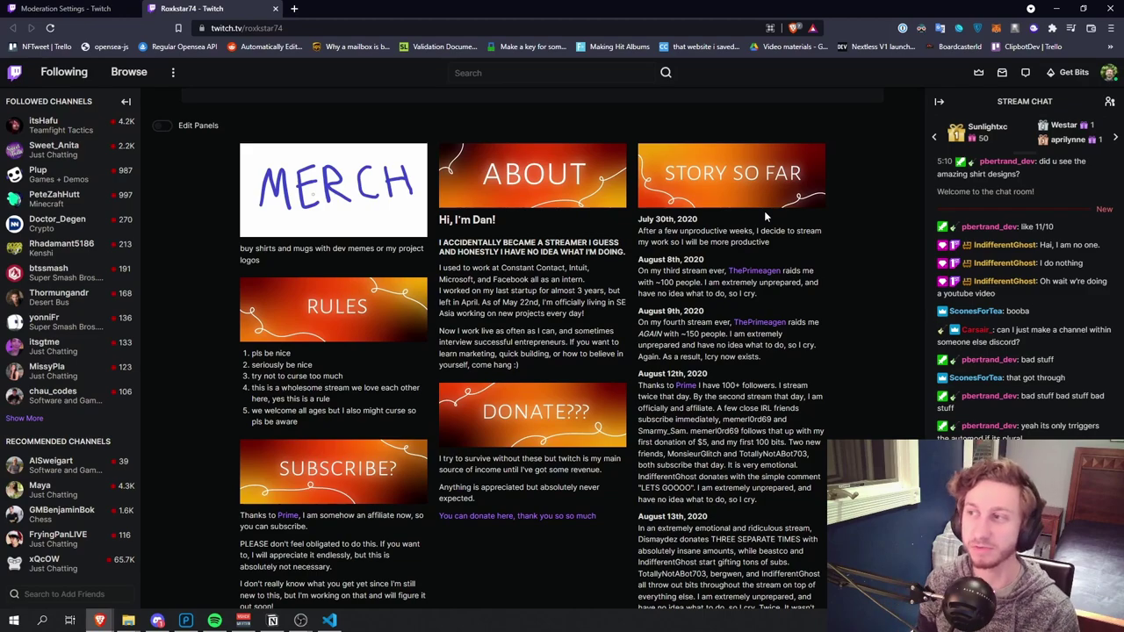
Read through the Story So Far panel down to the Startup panel and return to the start of the page.
scroll(764, 211, down, 10)
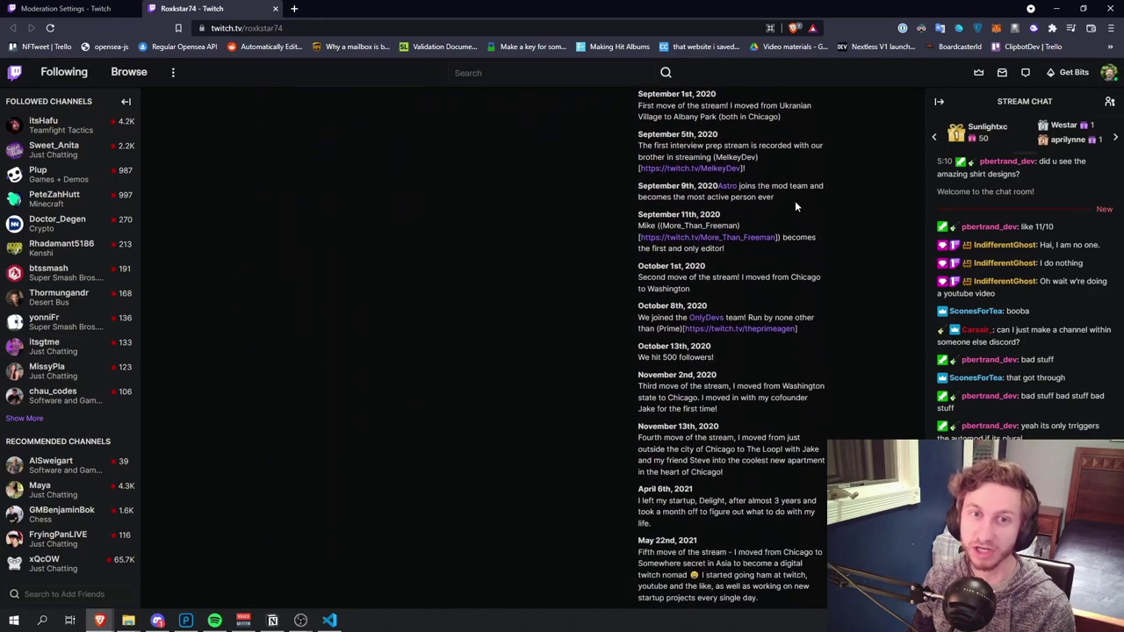
scroll(795, 200, down, 3)
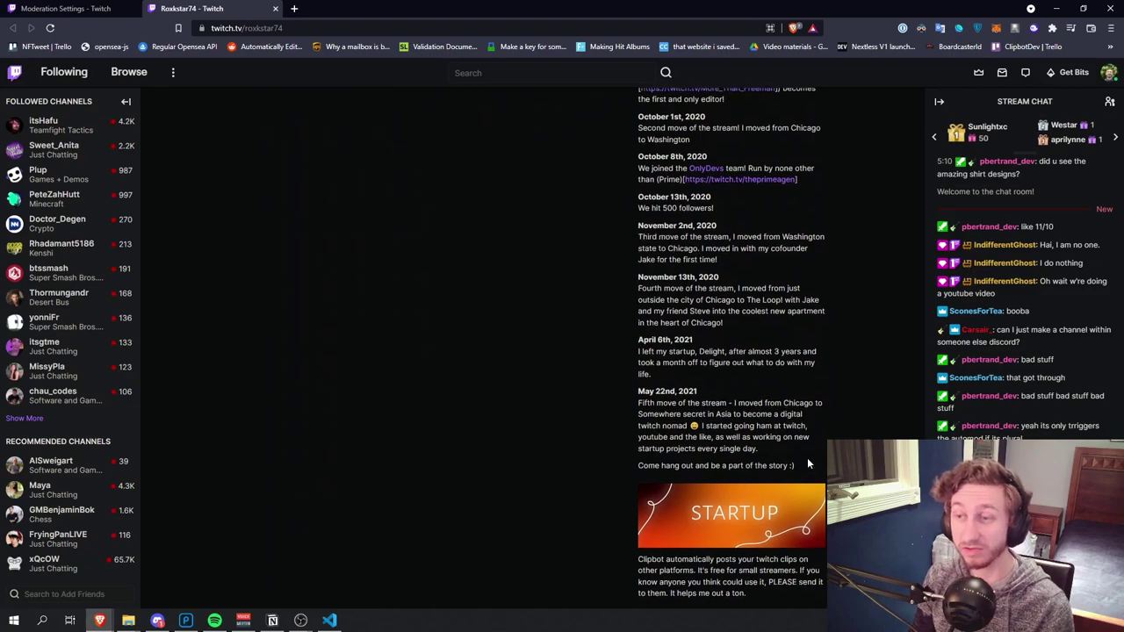
scroll(807, 464, up, 15)
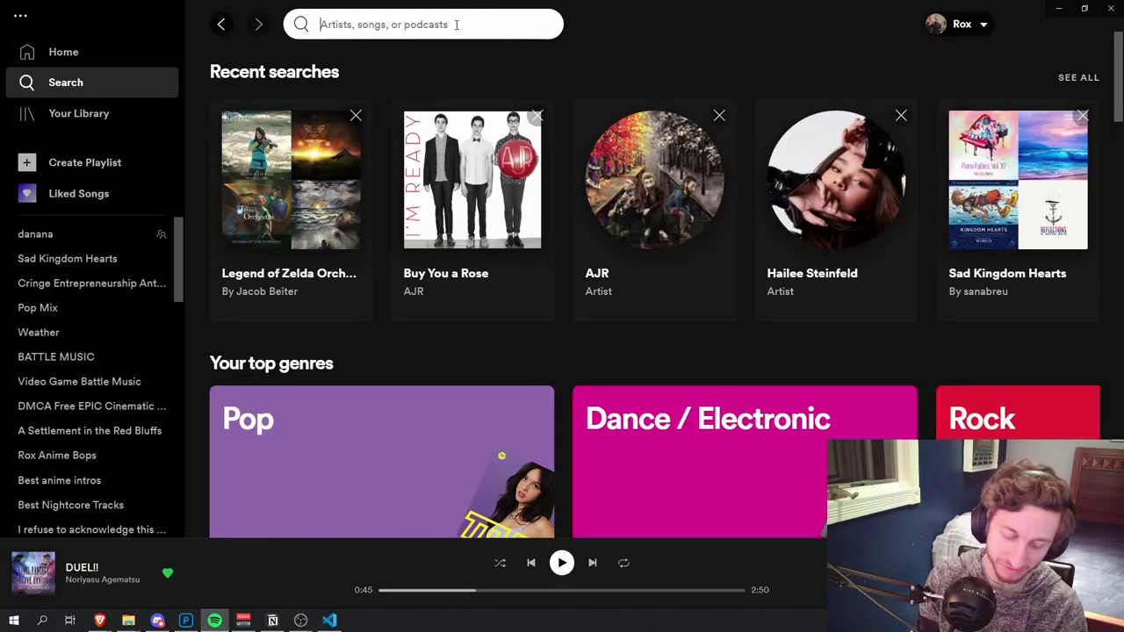
Search for streambeats, open the StreamBeats artist page and browse its popular songs, releases and albums.
text(streambeats)
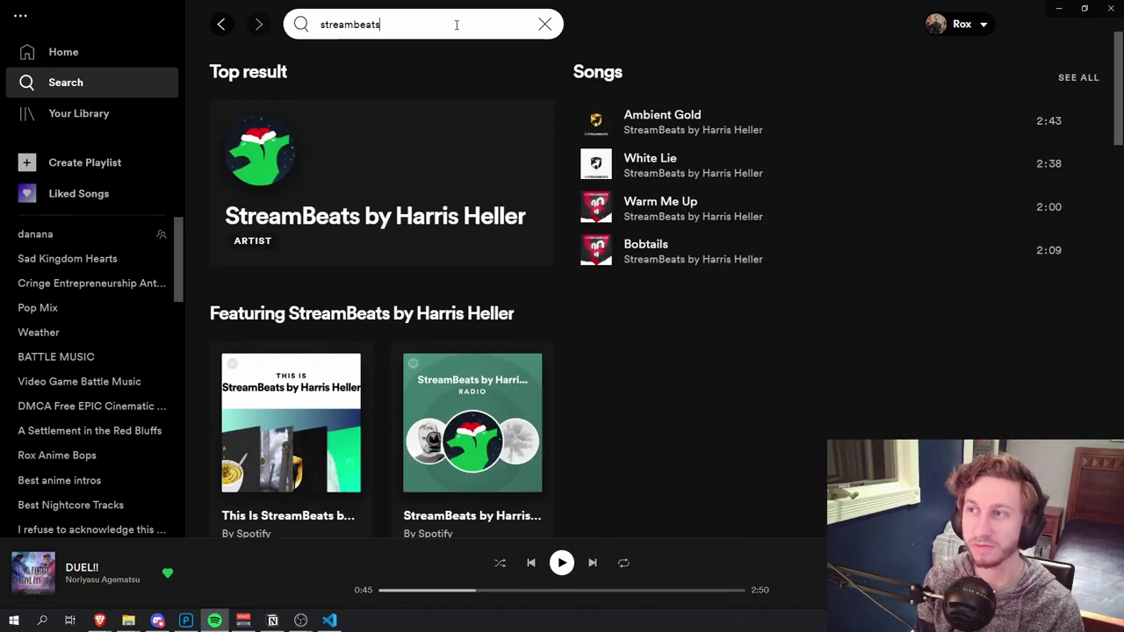
click(661, 131)
scroll(393, 184, down, 2)
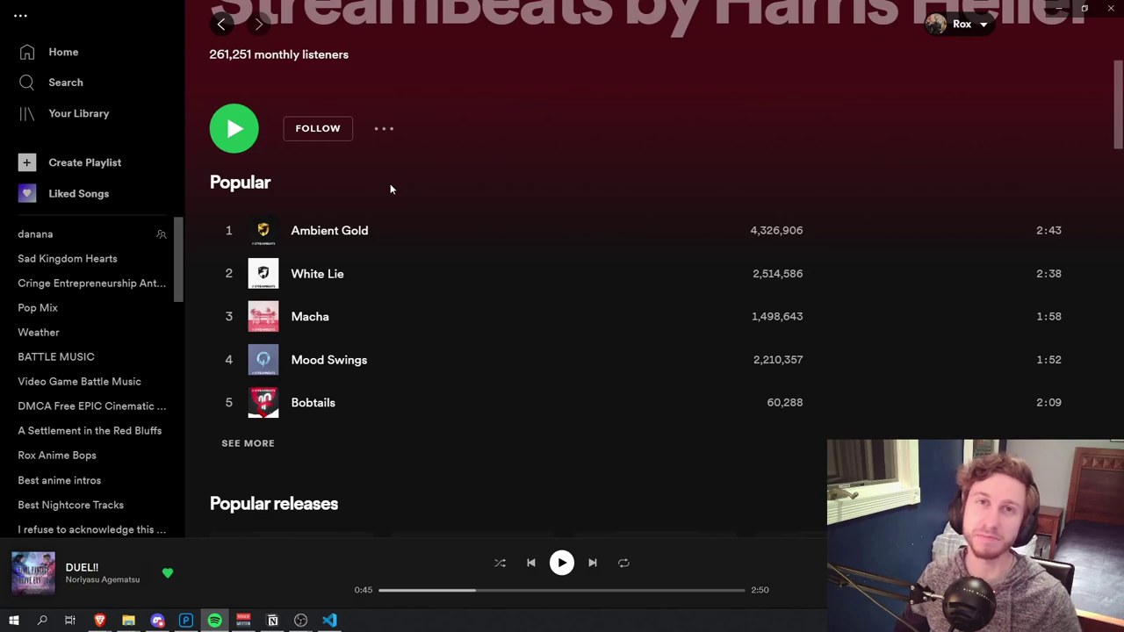
scroll(393, 186, down, 3)
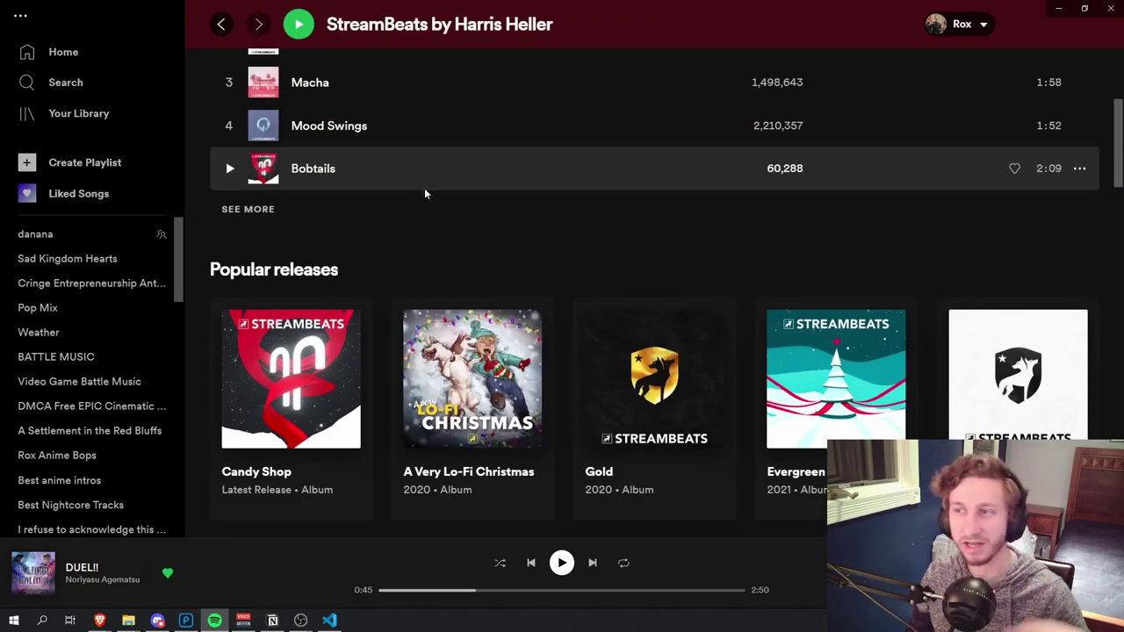
scroll(440, 185, down, 4)
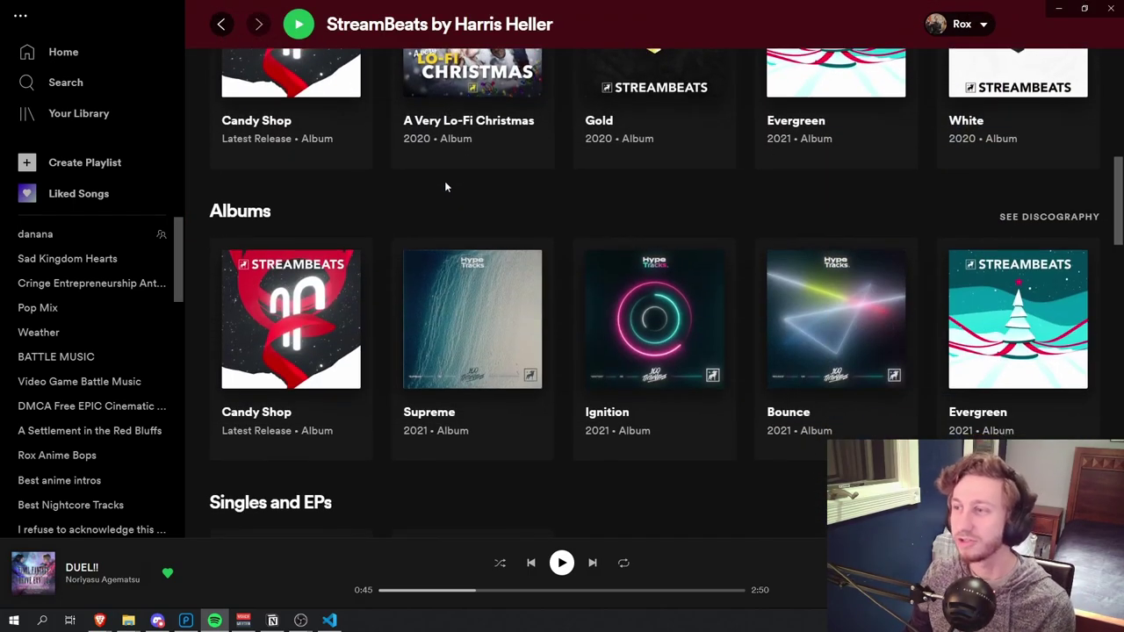
scroll(545, 224, up, 2)
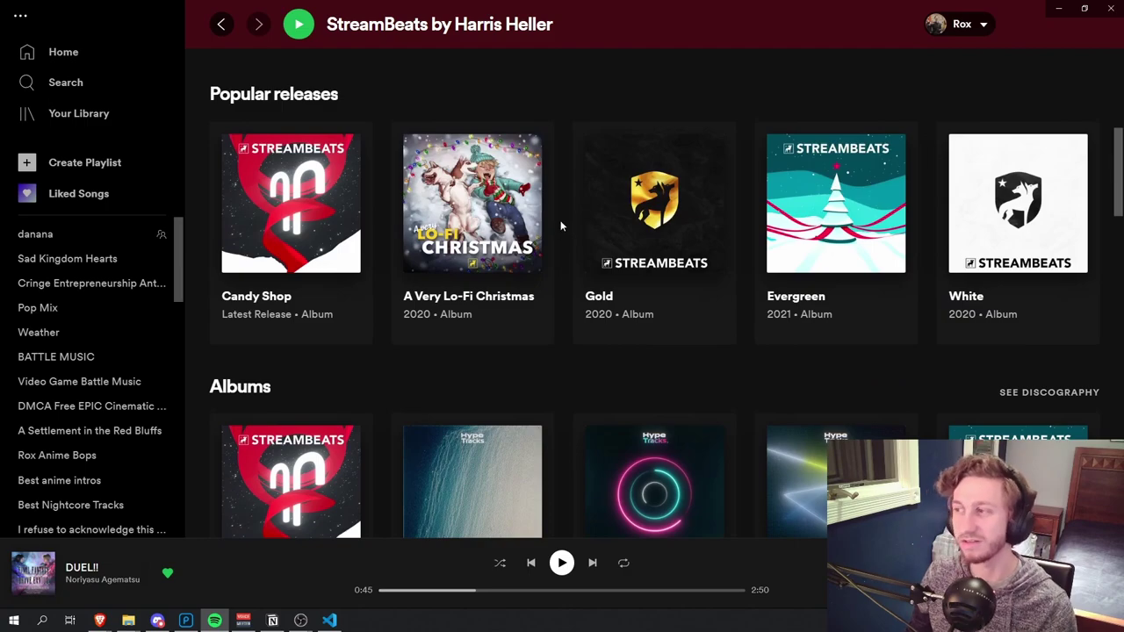
scroll(561, 227, up, 2)
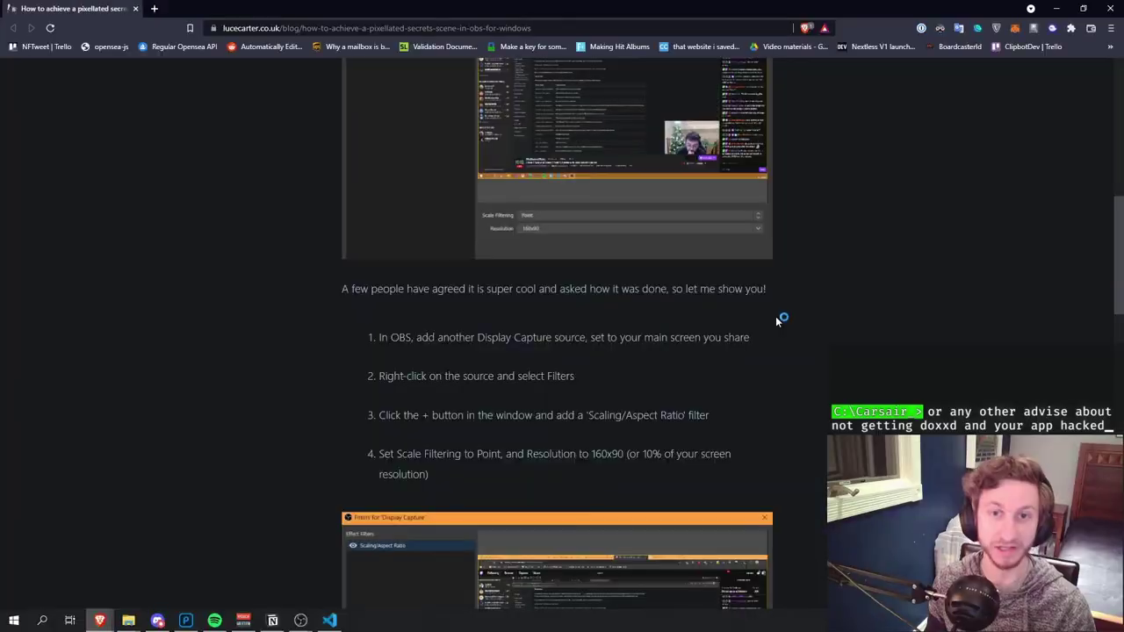
Highlight the blog's instruction on adding another Display Capture source and switch to OBS.
triple_click(430, 335)
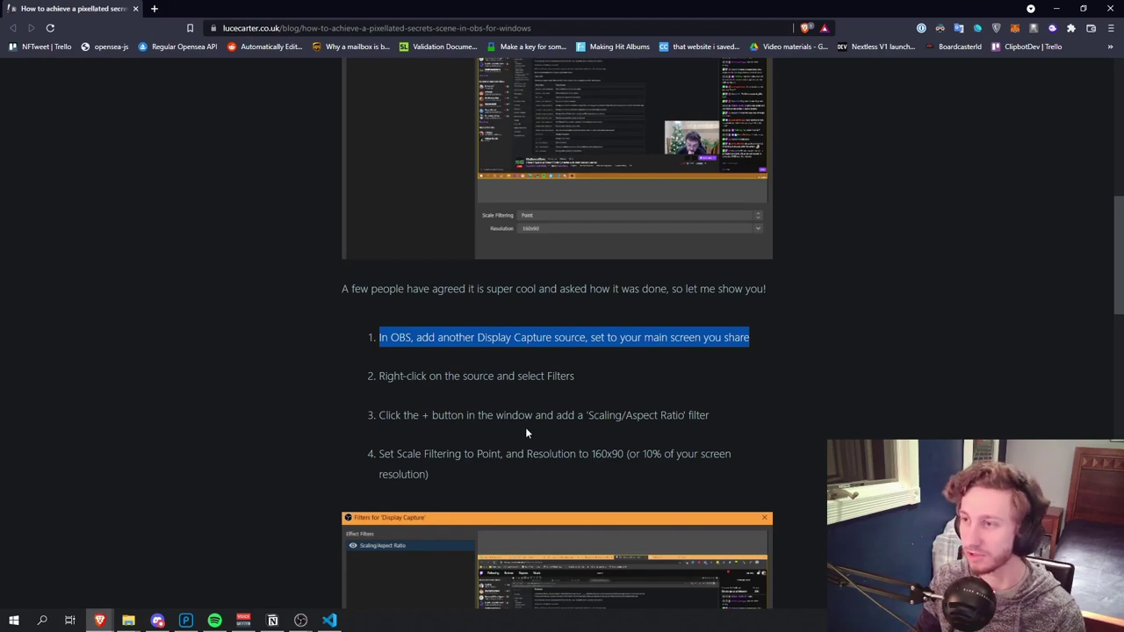
key(alt+Tab)
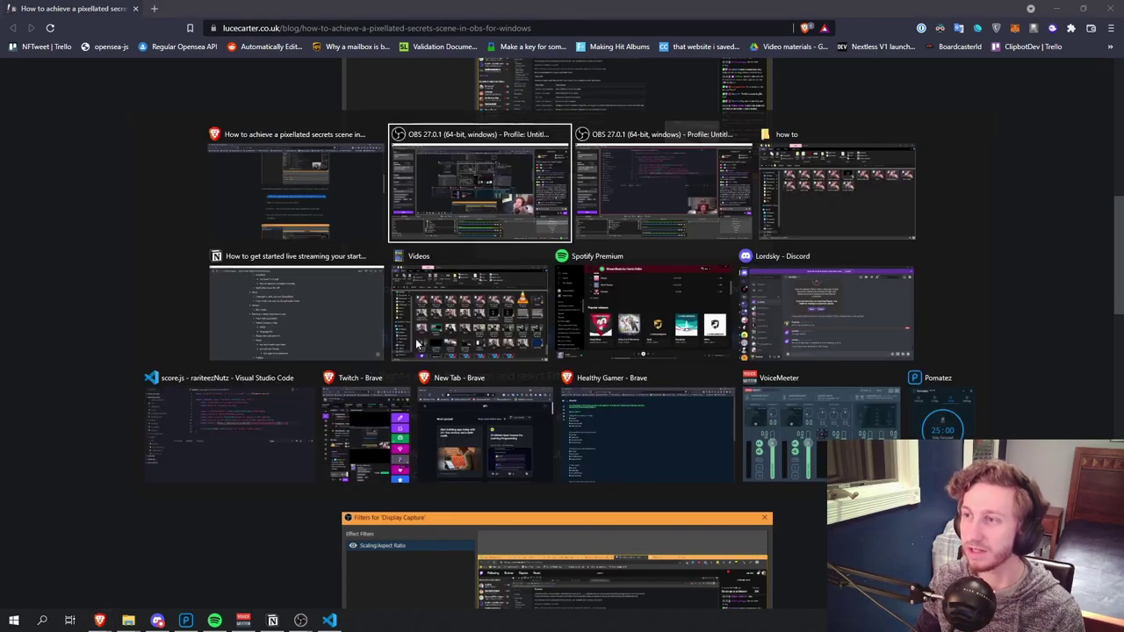
key(alt+Tab)
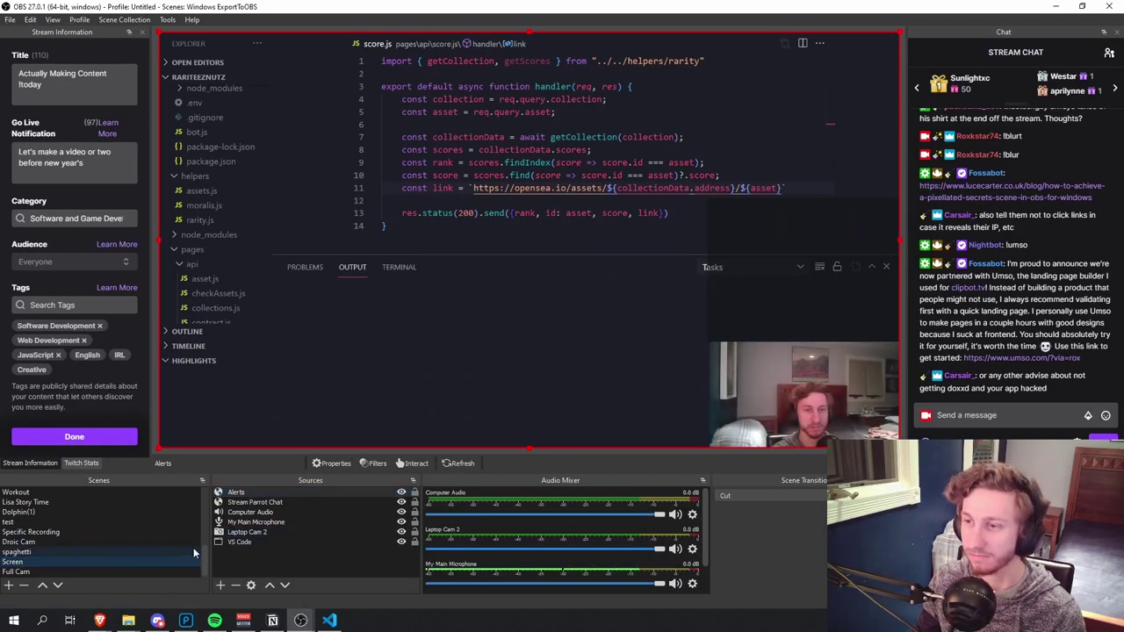
Duplicate the Screen scene under the name Blurred Screen.
right_click(143, 571)
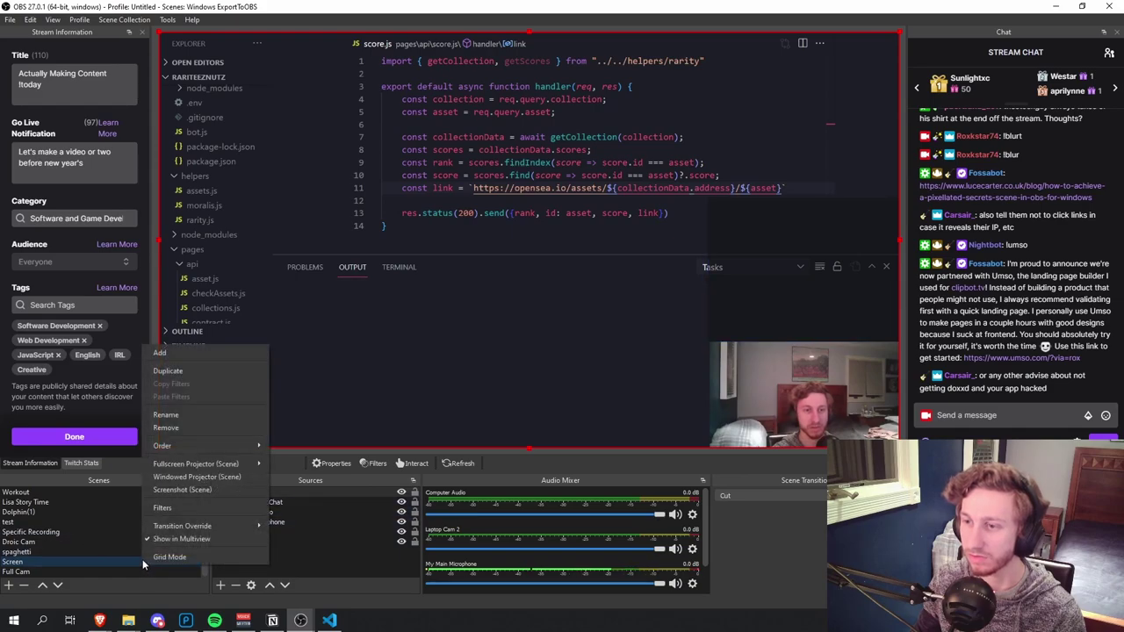
click(183, 371)
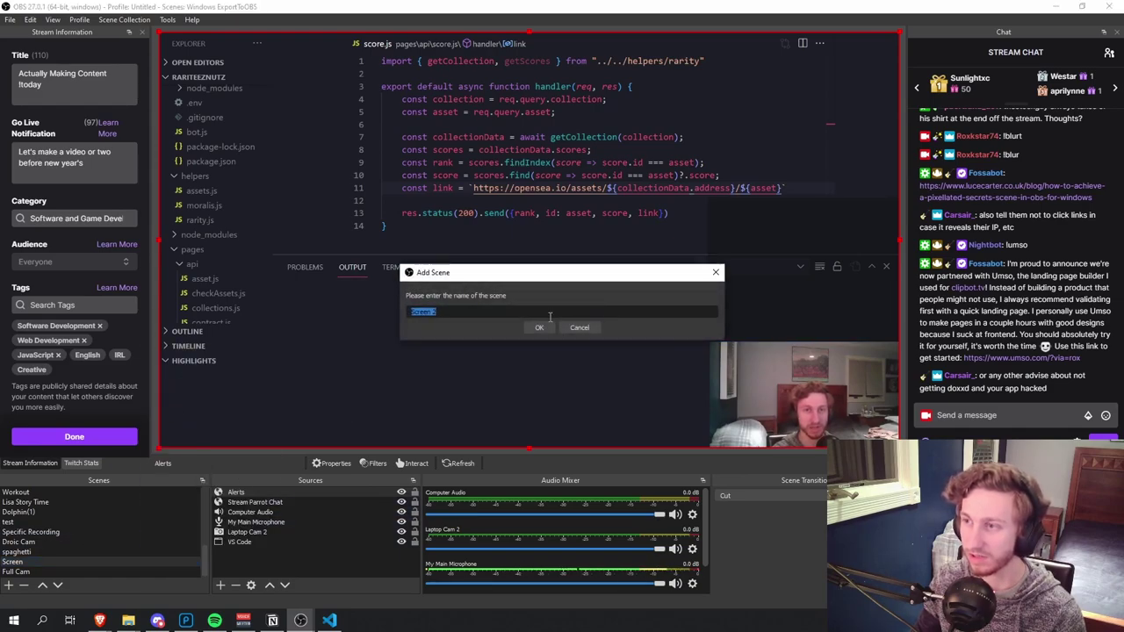
key(End)
key(BackSpace)
key(BackSpace)
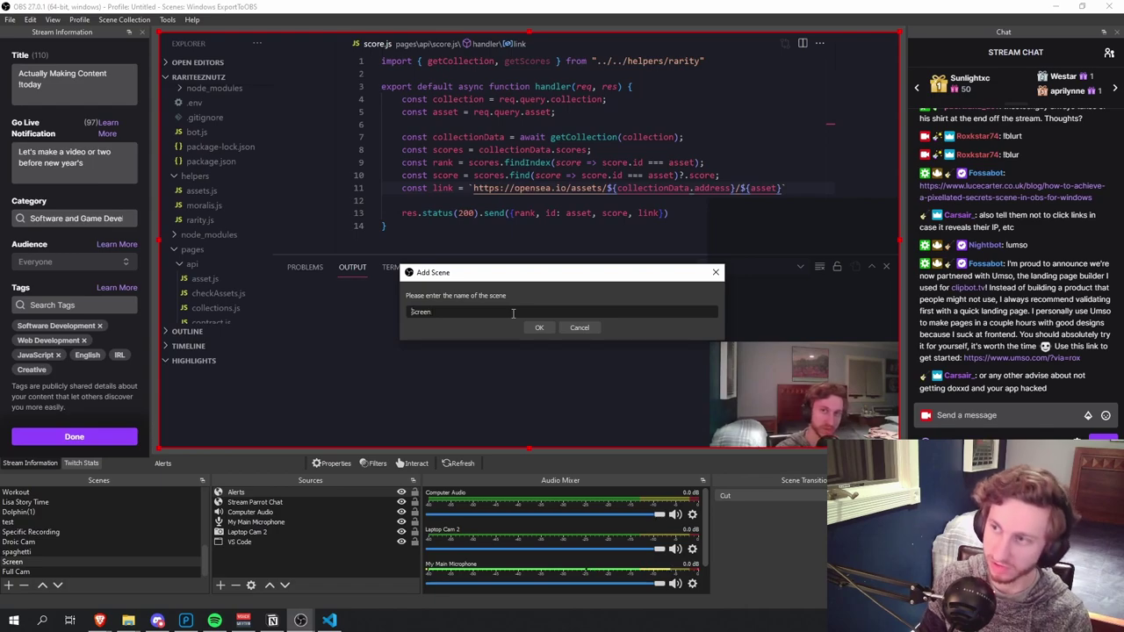
key(Home)
text(Blurred)
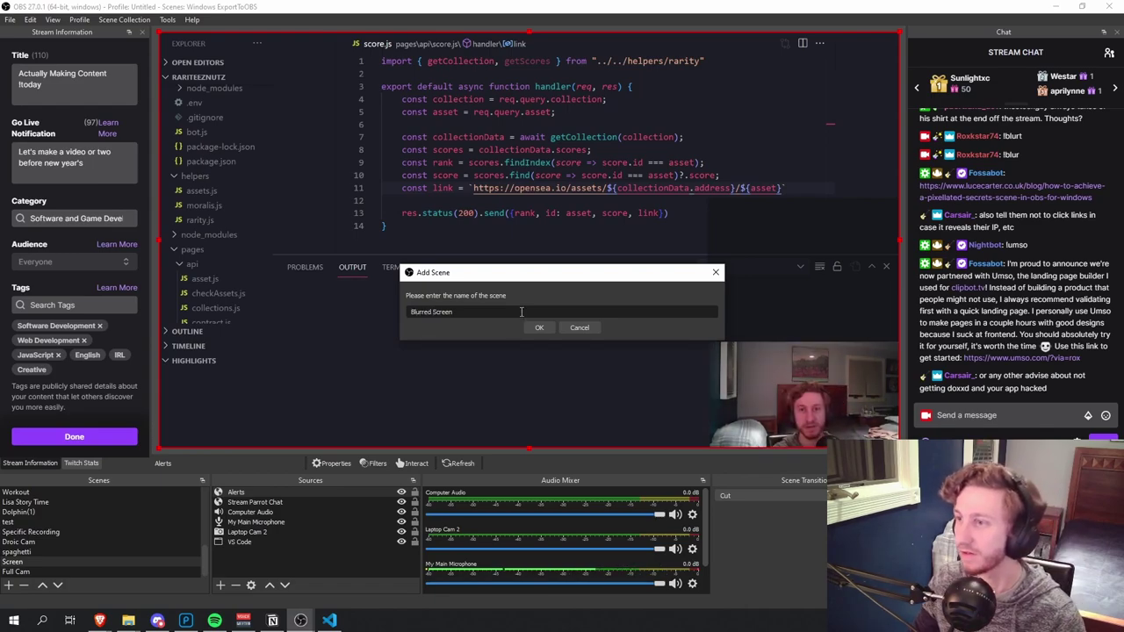
click(539, 326)
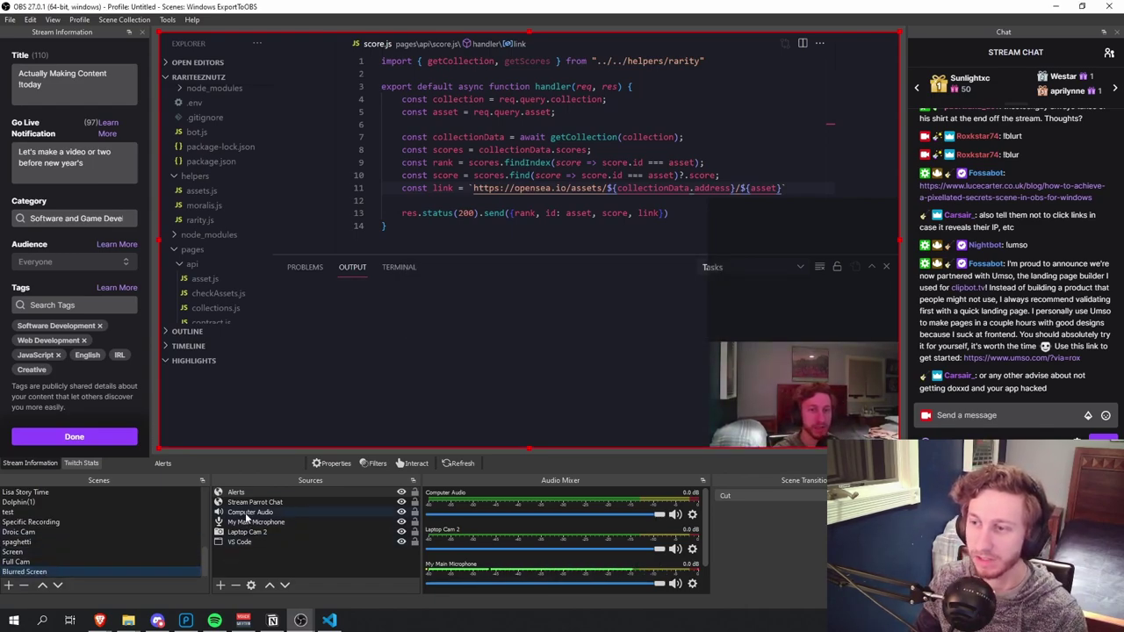
Check the VS Code source's properties and remove that source from the Blurred Screen scene.
double_click(253, 540)
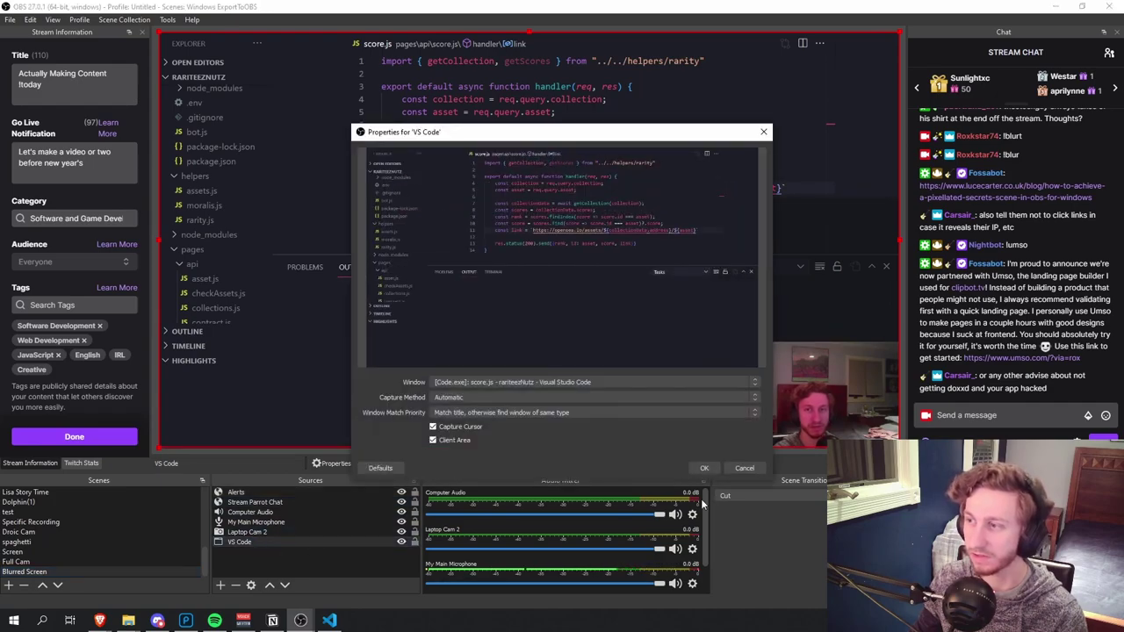
click(706, 470)
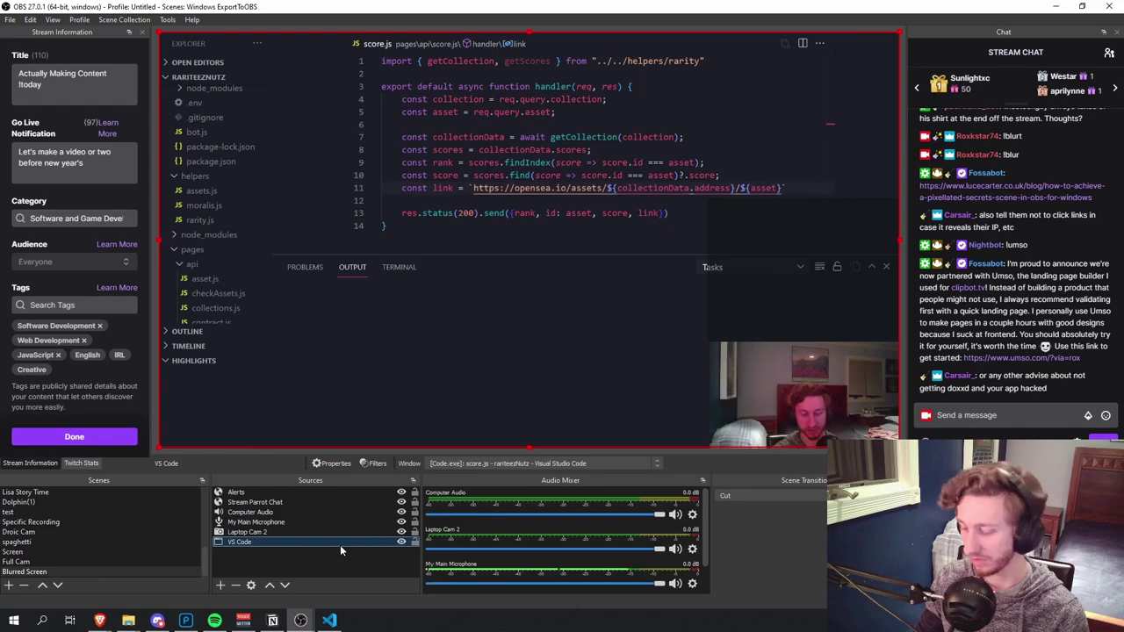
key(Delete)
click(593, 324)
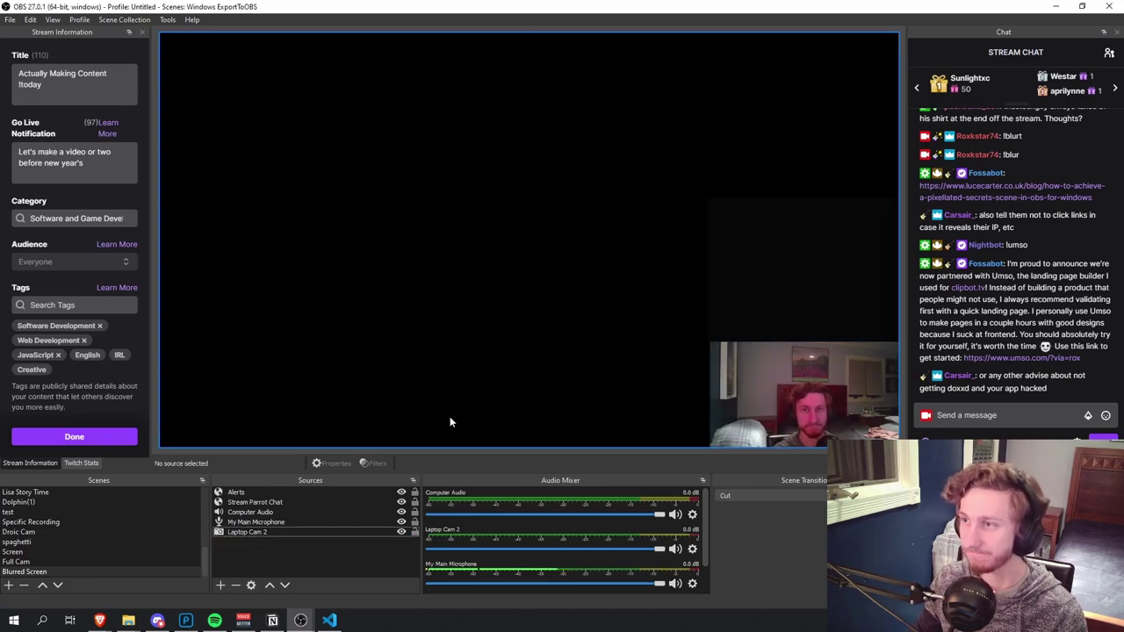
Create a new Window Capture source named VS Code Blurred in the Blurred Screen scene.
click(224, 582)
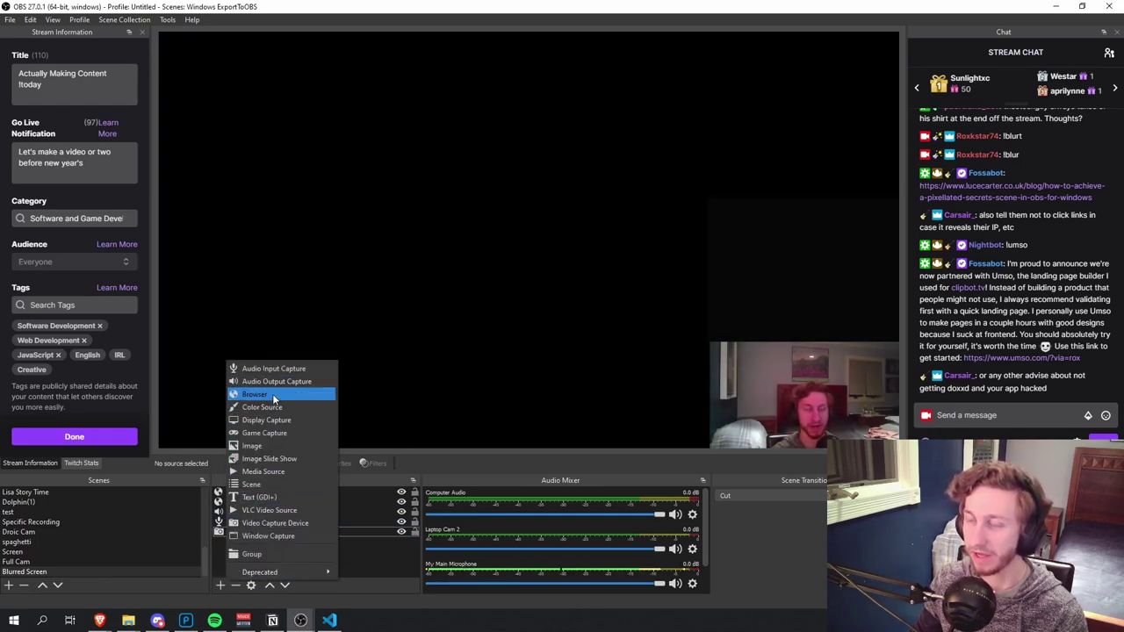
click(298, 536)
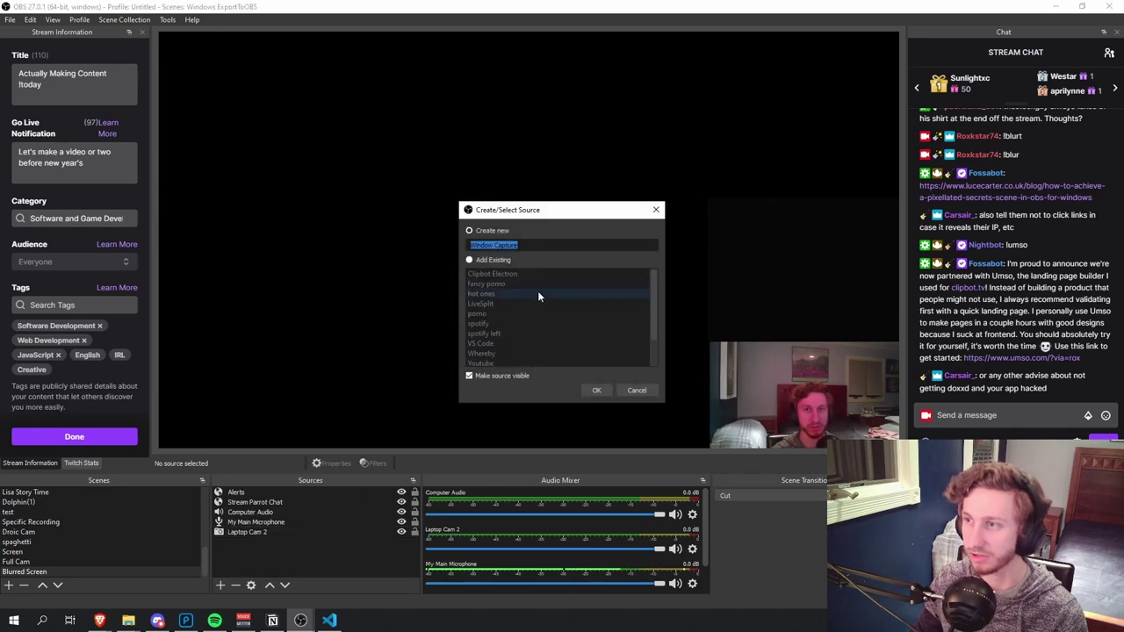
text(VS Code )
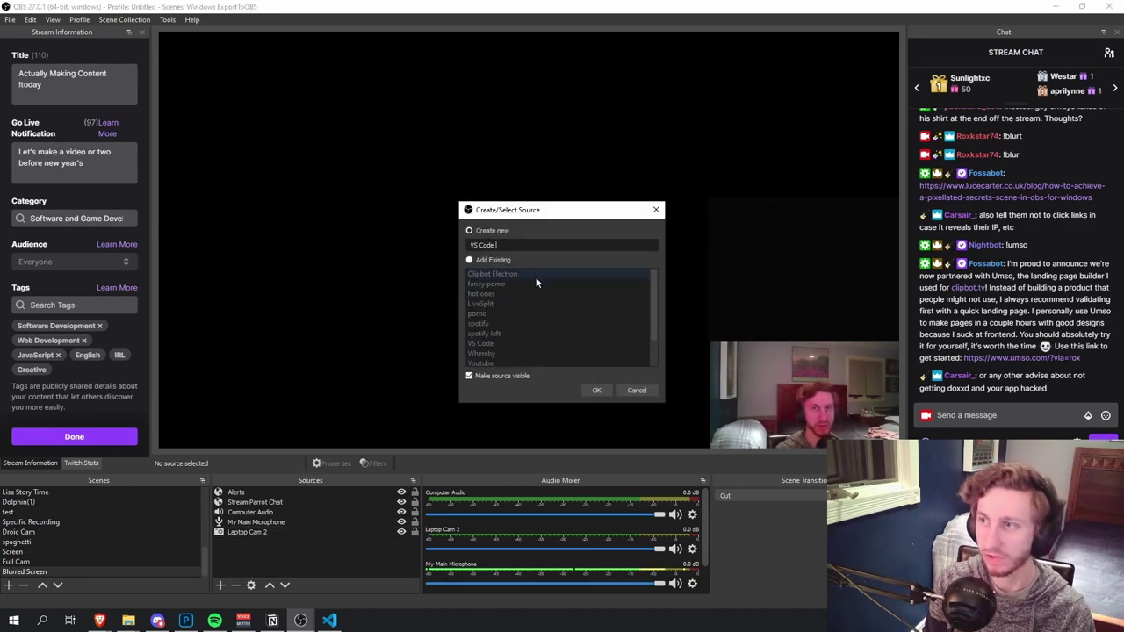
text(Blurred)
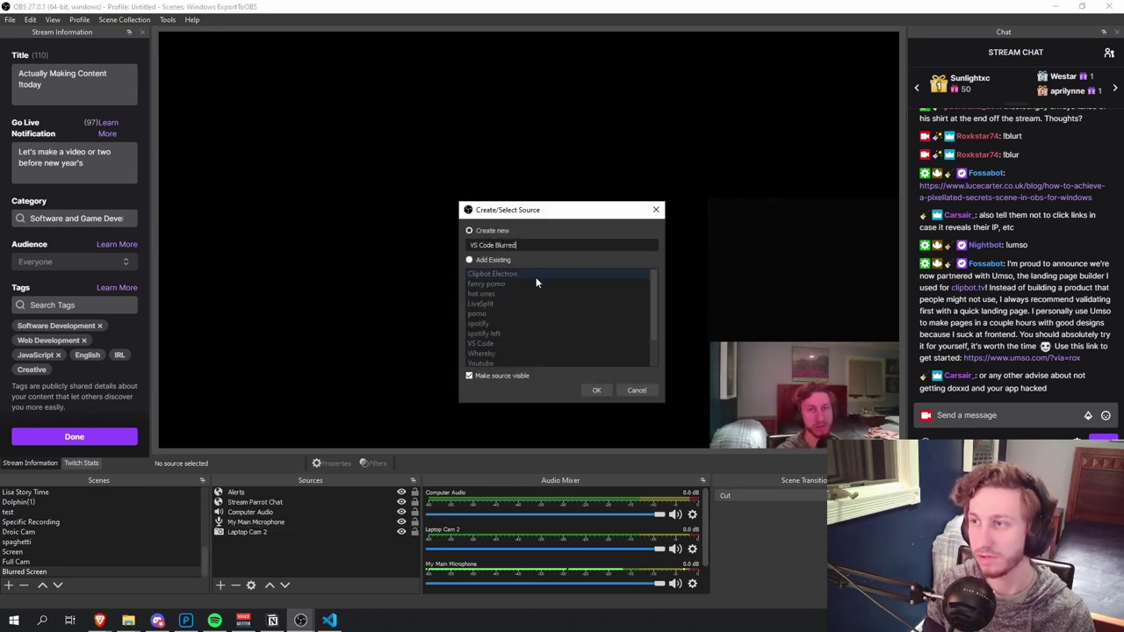
click(597, 389)
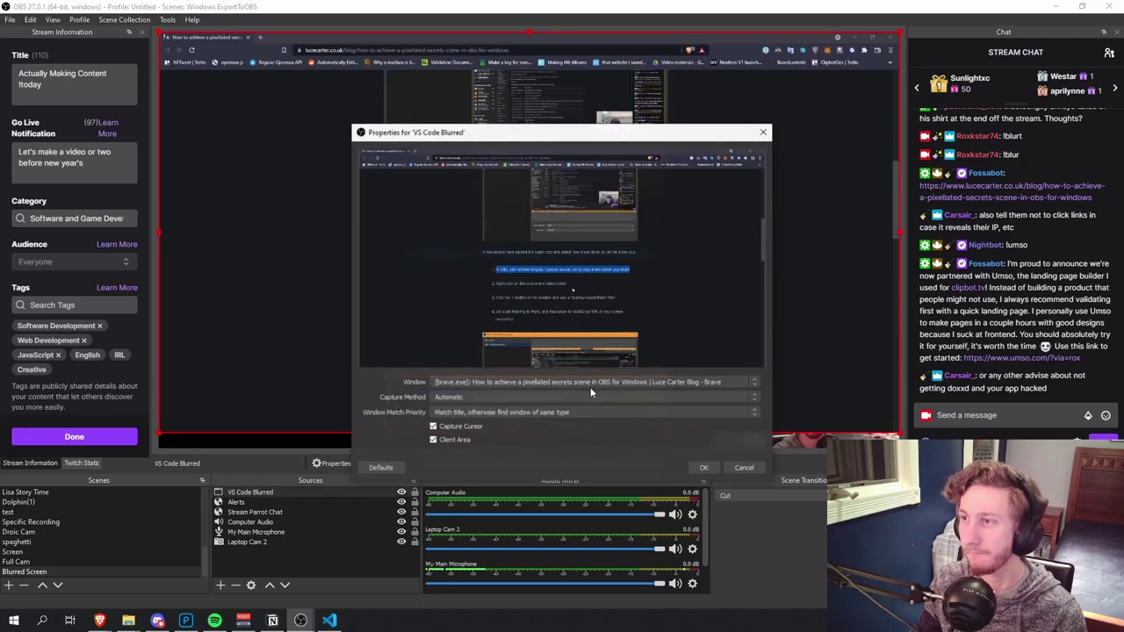
Set VS Code Blurred to capture the score.js Visual Studio Code window and move it below Laptop Cam 2 in the source order.
click(496, 384)
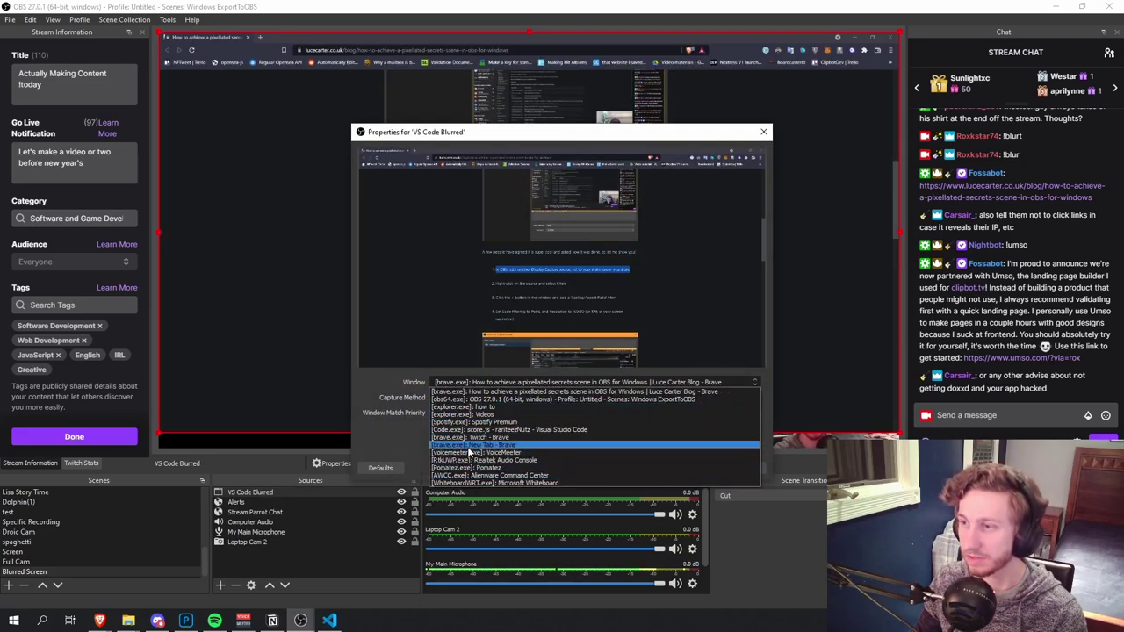
click(474, 430)
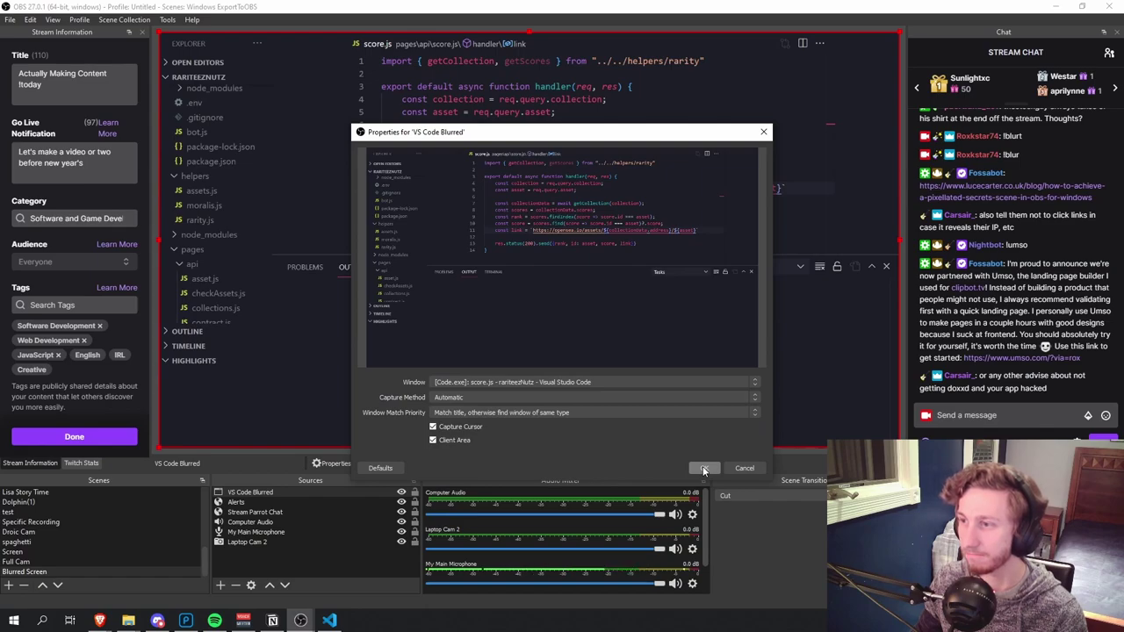
key(alt+Tab)
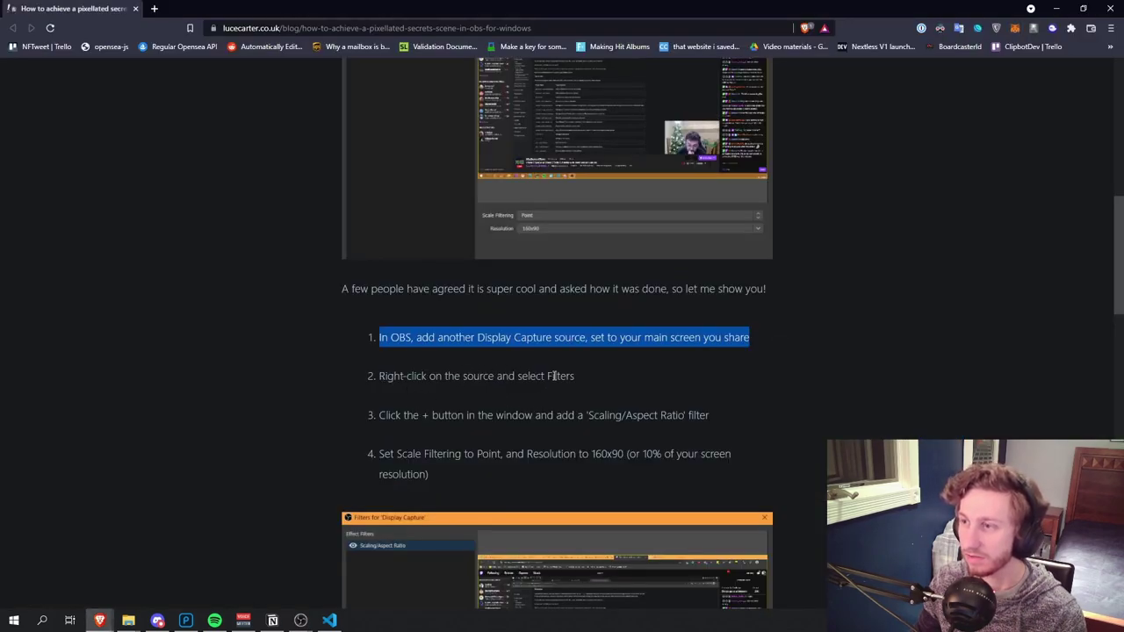
key(alt+Tab)
click(693, 461)
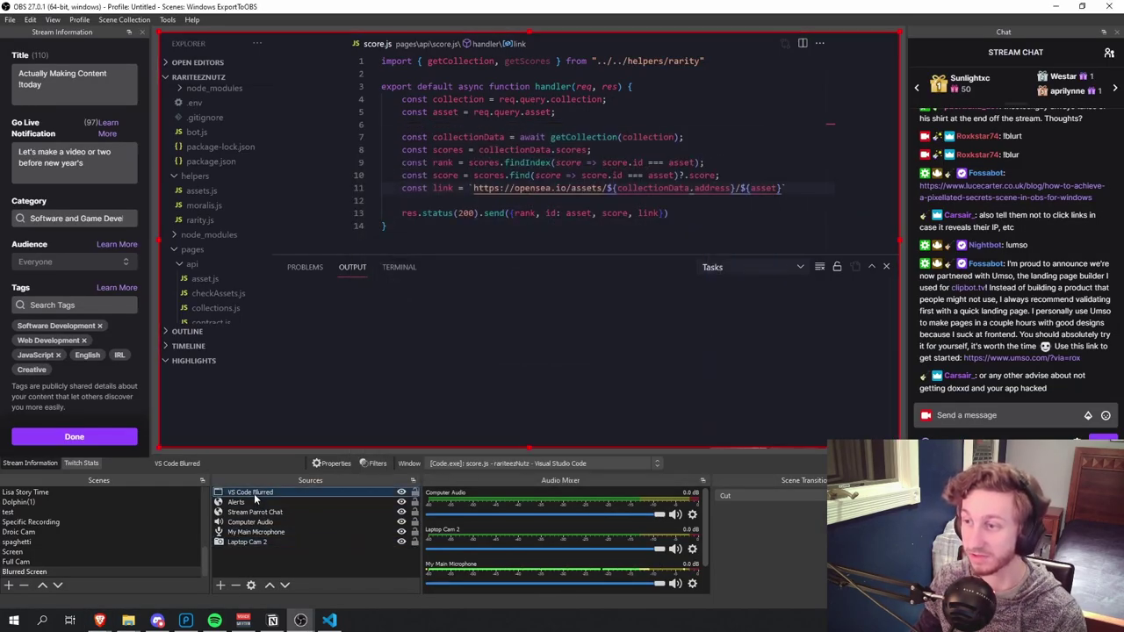
drag(253, 494, 253, 553)
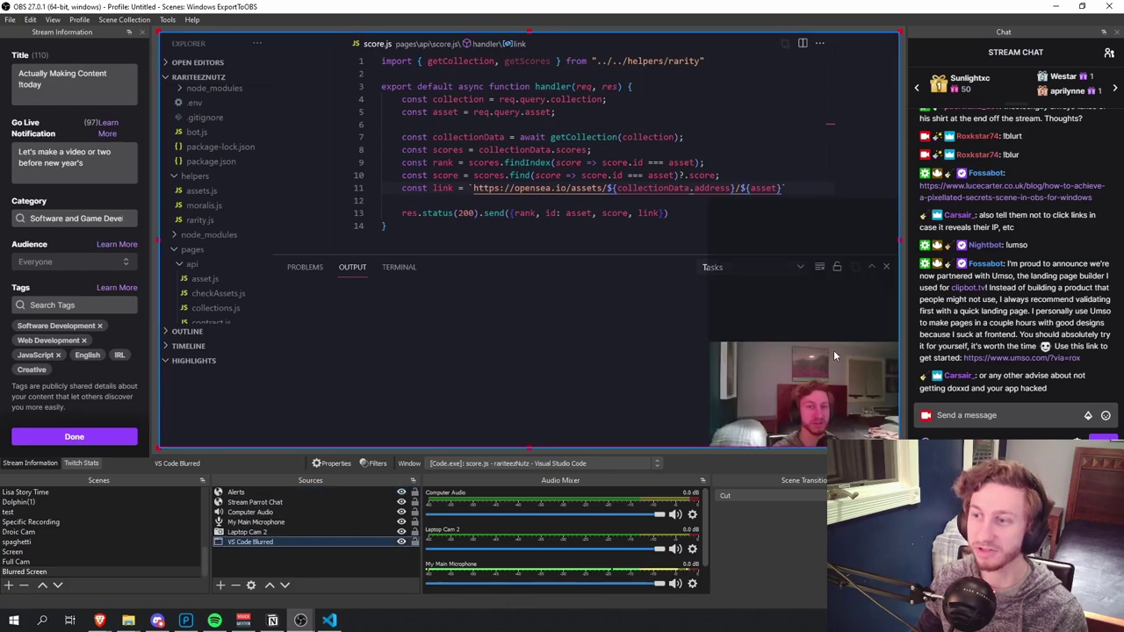
Add a Scaling/Aspect Ratio filter named Blur to the VS Code Blurred source, checking the blog's instructions along the way.
click(367, 463)
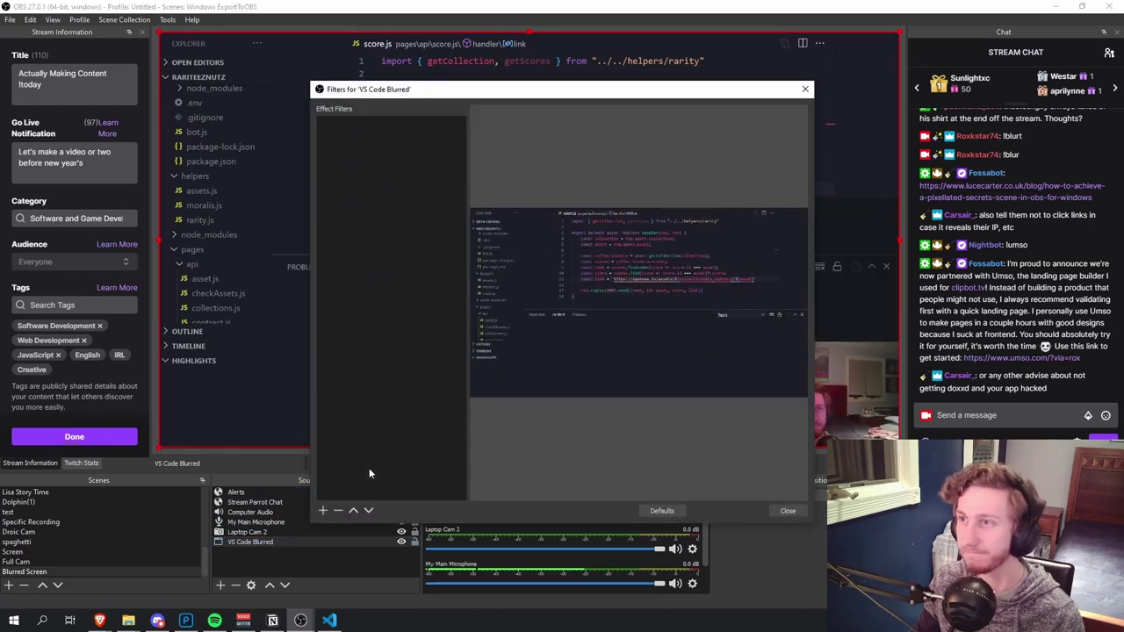
key(alt+Tab)
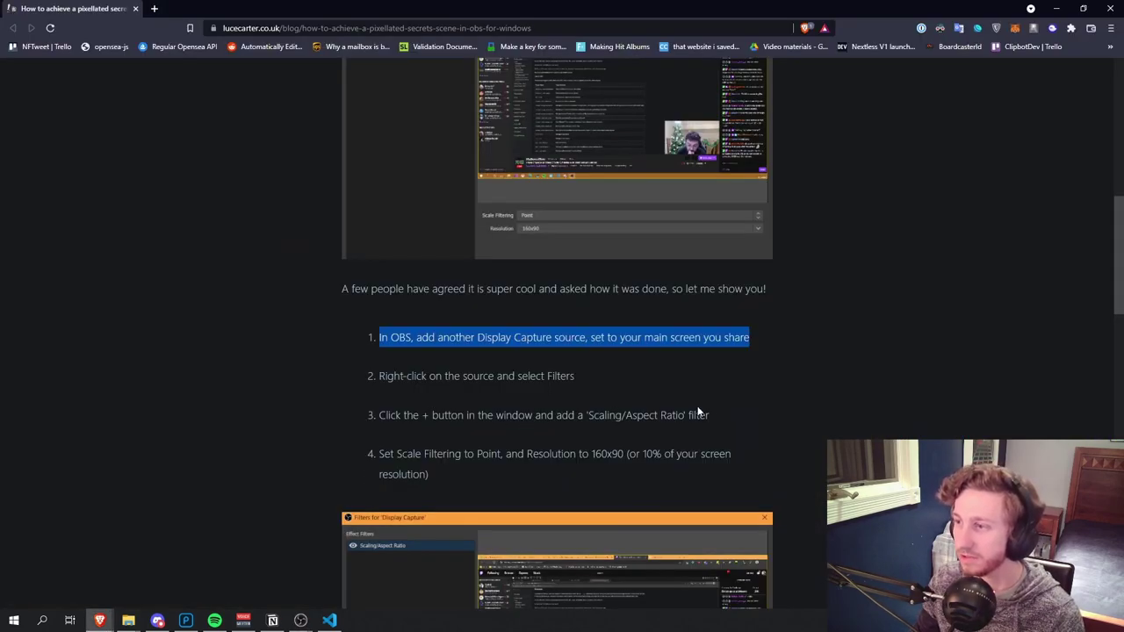
key(alt+Tab)
click(323, 511)
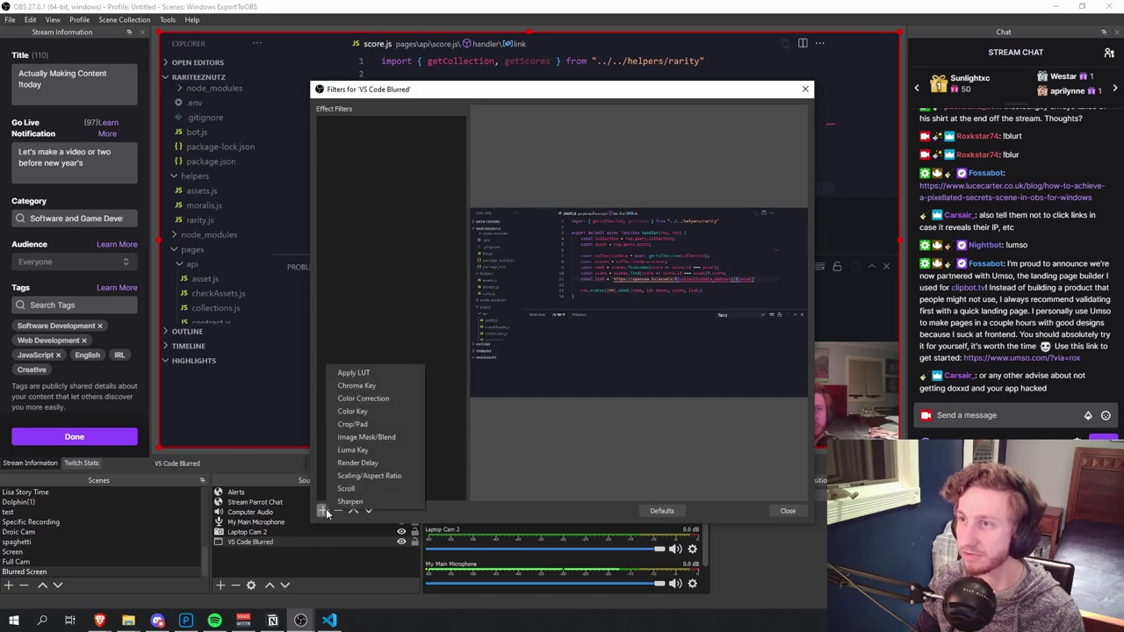
click(357, 476)
key(alt+Tab)
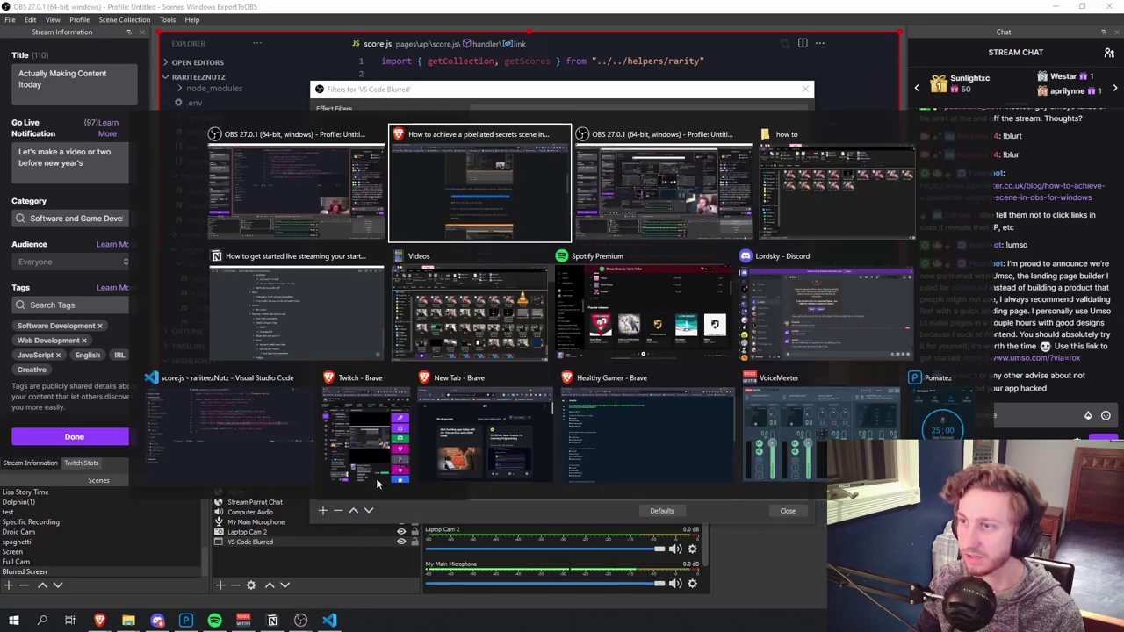
key(alt+Tab)
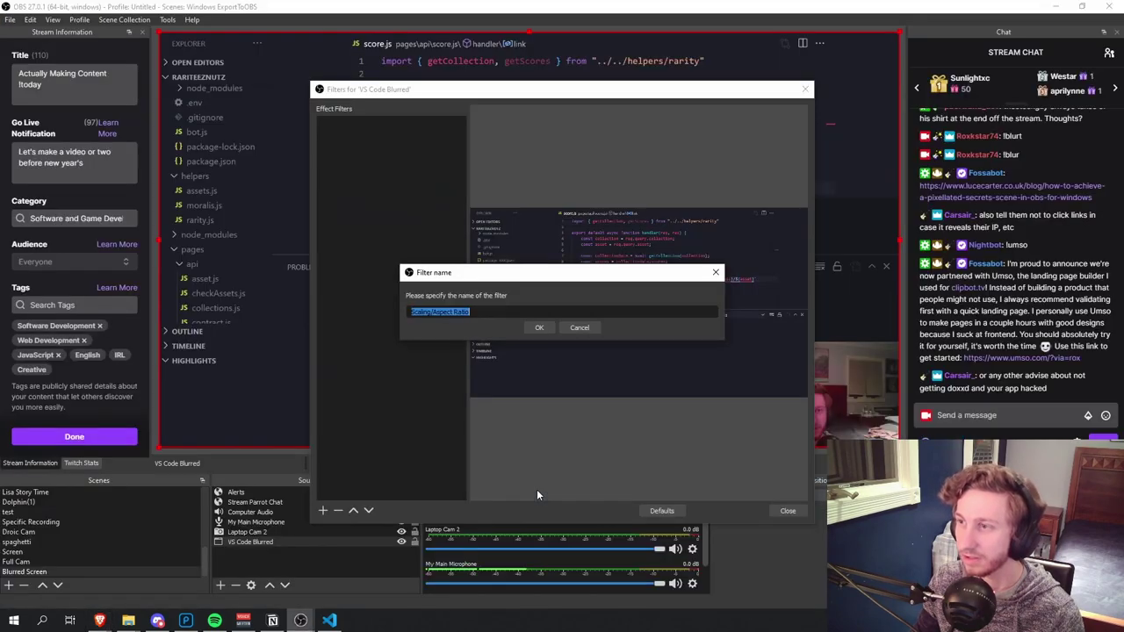
text(Blur)
key(Return)
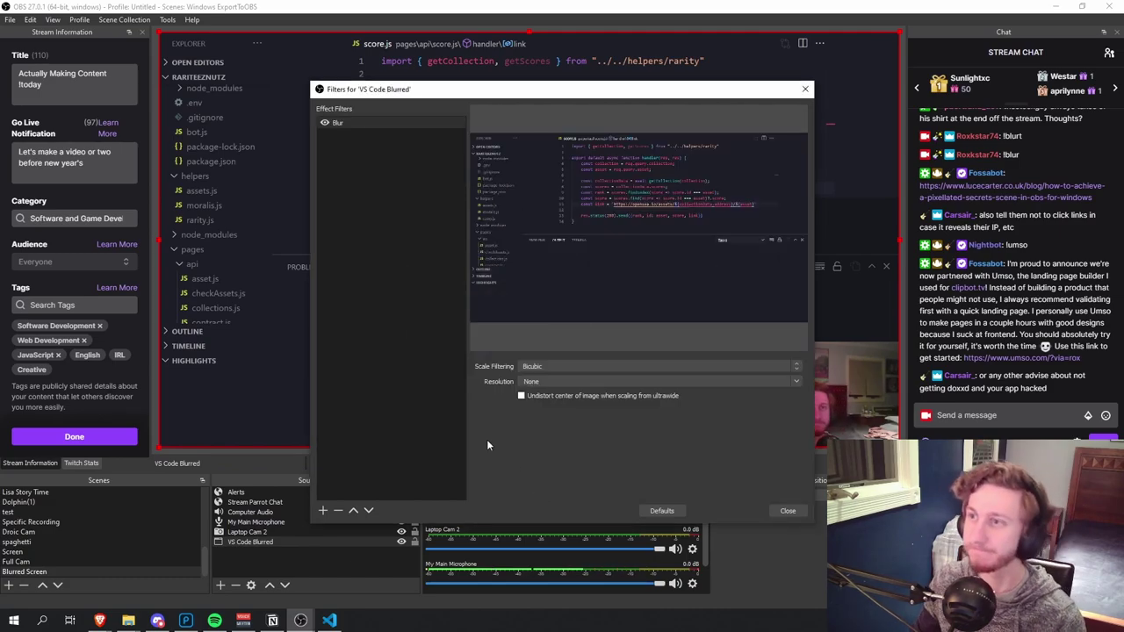
Set the Blur filter's scale filtering to Point and its resolution to 160x90, and close the filters.
click(554, 366)
click(532, 376)
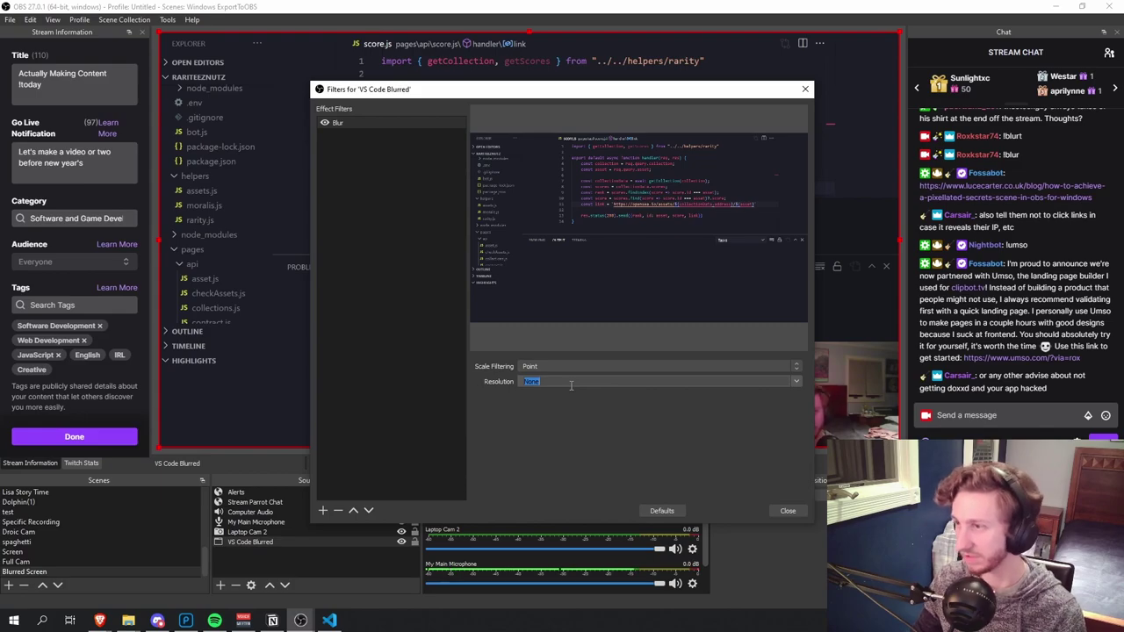
text(160)
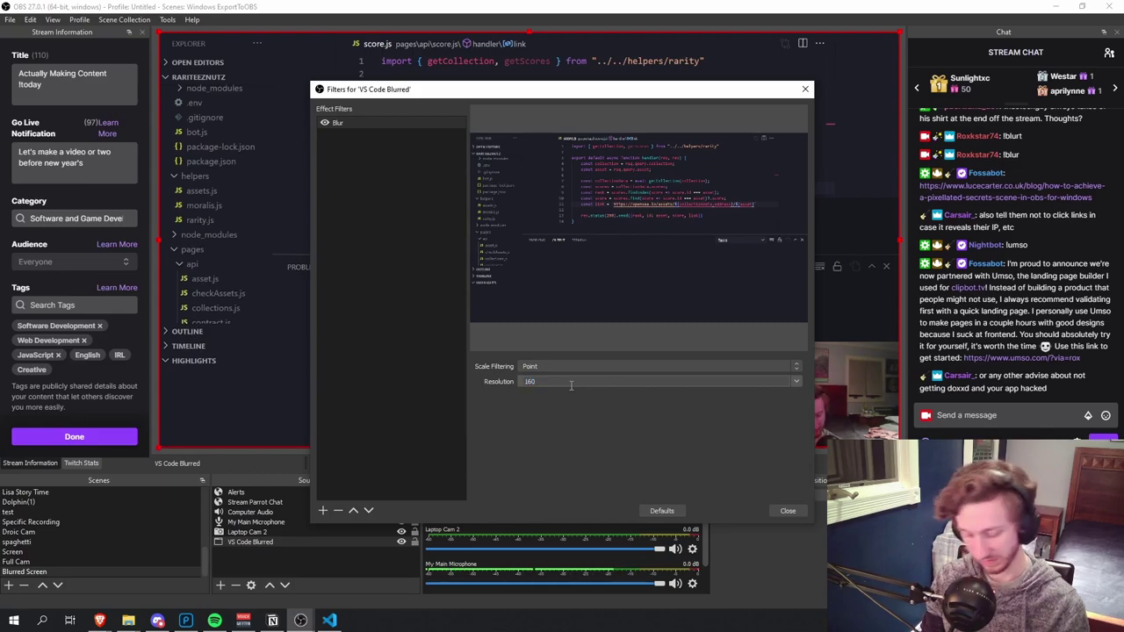
text(x90)
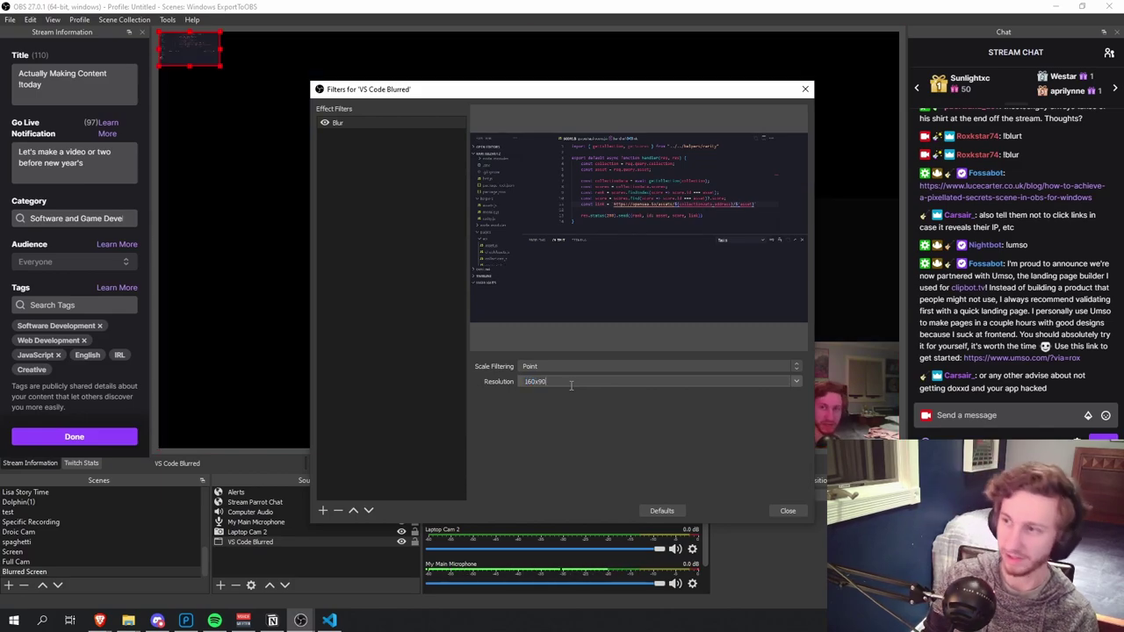
click(787, 511)
Read the blog's fifth instruction and, back in OBS, set the VS Code Blurred source's own scale filtering to Point.
key(alt+Tab)
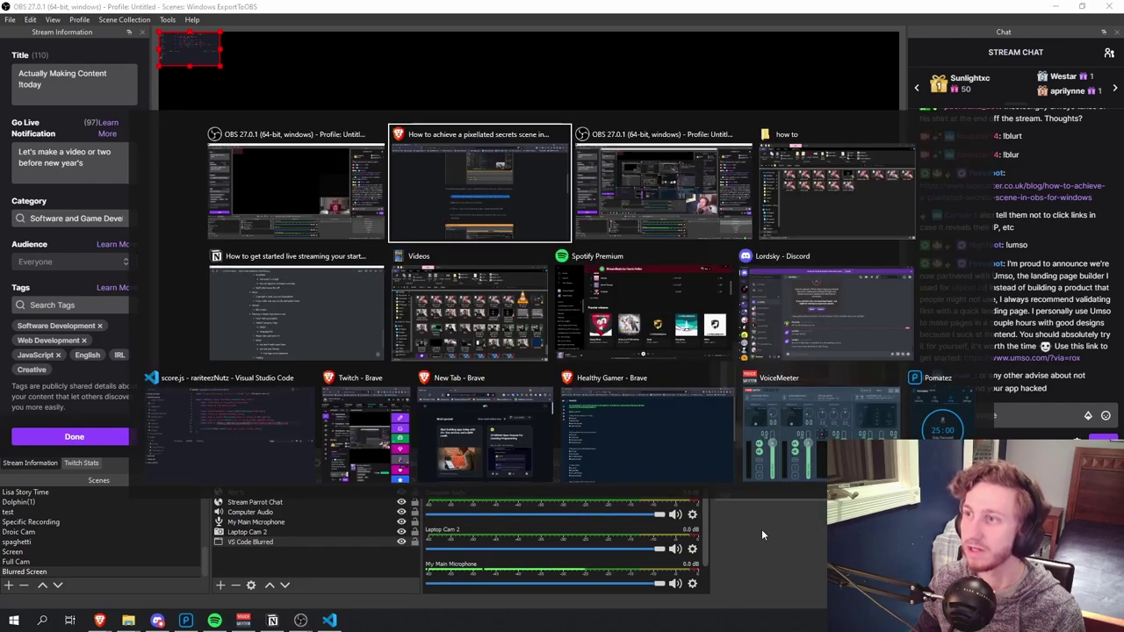
scroll(434, 444, down, 1)
scroll(435, 444, down, 6)
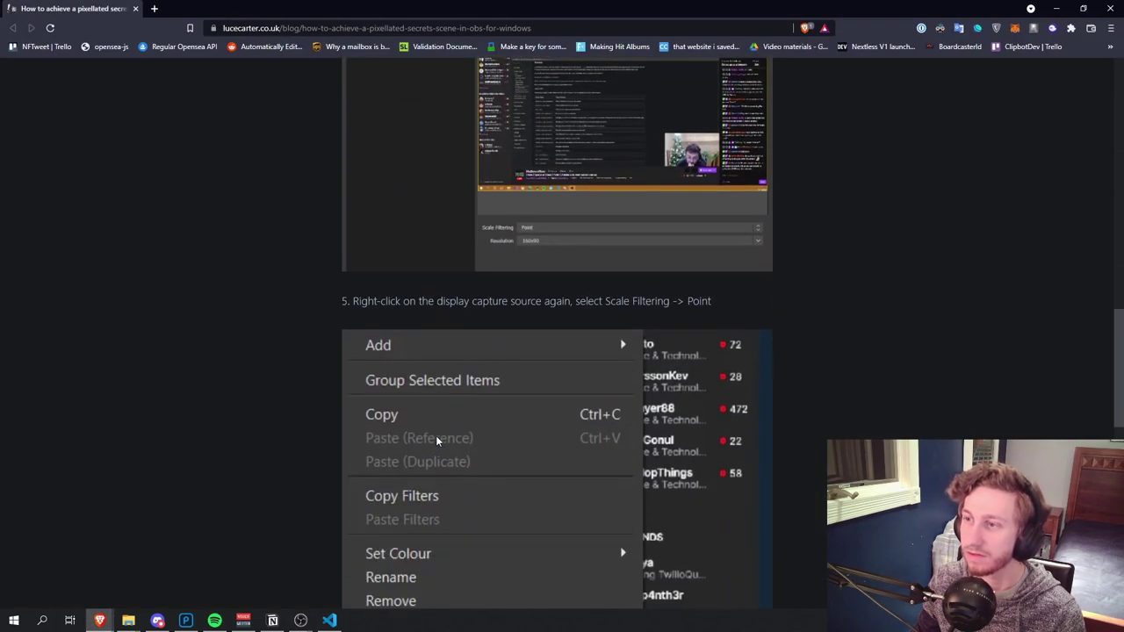
scroll(455, 421, down, 2)
key(alt+Tab)
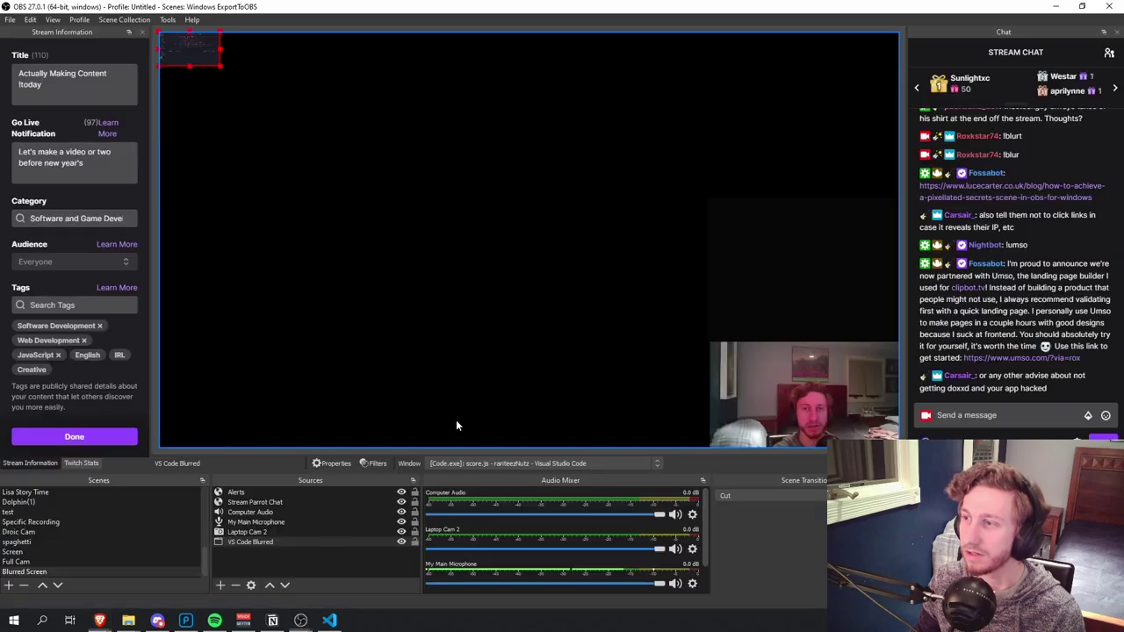
right_click(199, 62)
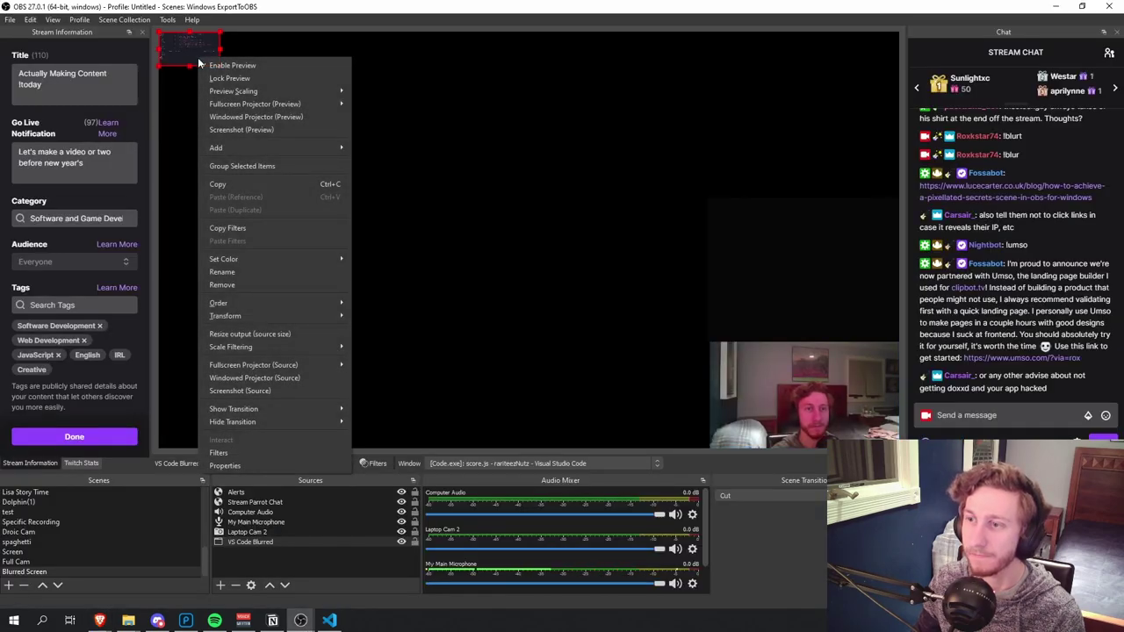
mouse_move(286, 348)
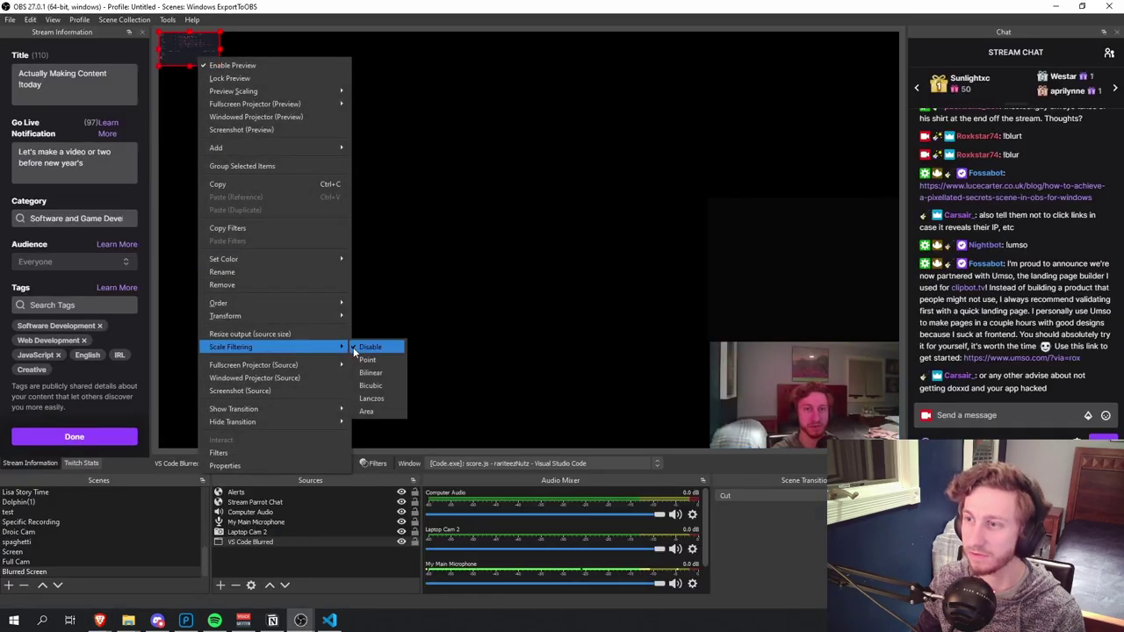
click(396, 362)
Read the blog's final instructions, enlarge the VS Code Blurred source to fill the canvas, and compare the Screen and Blurred Screen scenes.
key(alt+Tab)
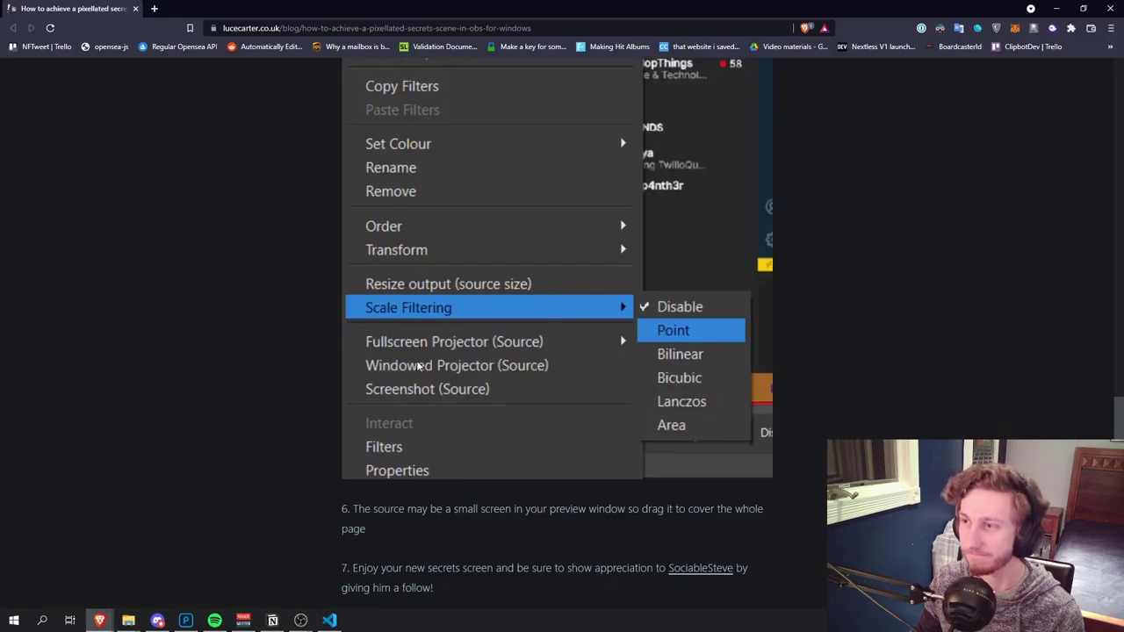
scroll(486, 376, down, 1)
key(alt+Tab)
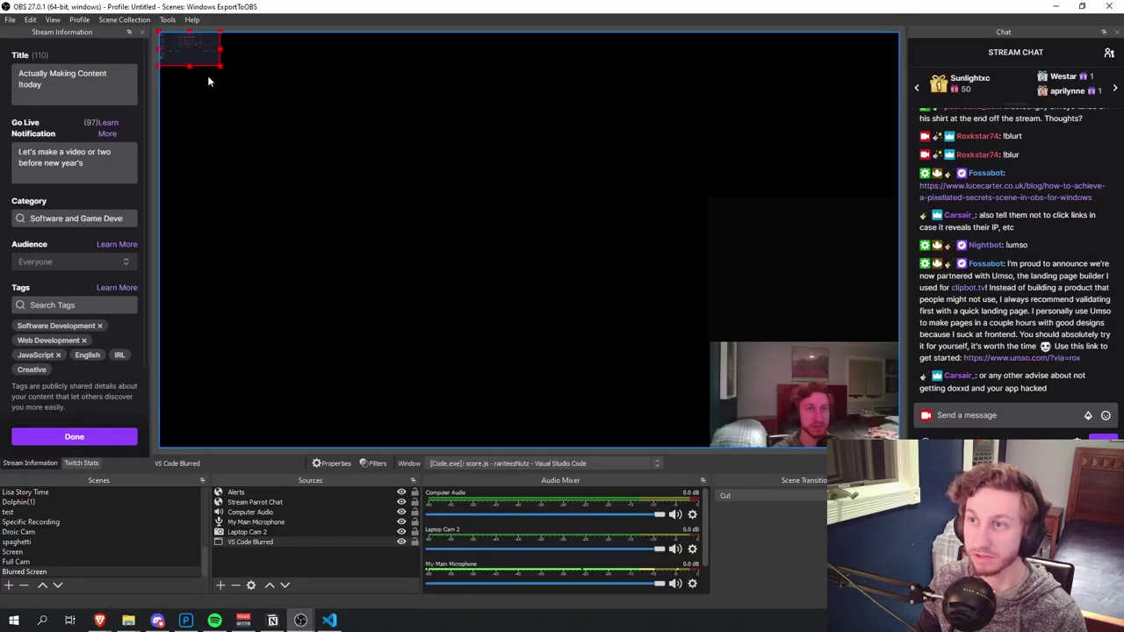
drag(222, 65, 897, 411)
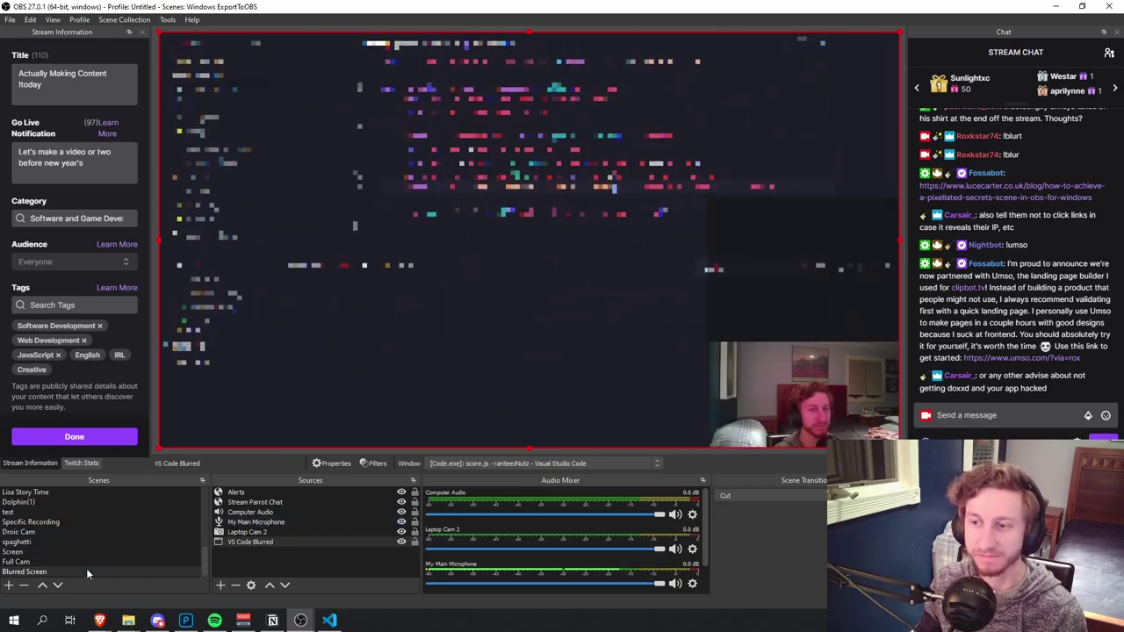
click(55, 551)
click(50, 571)
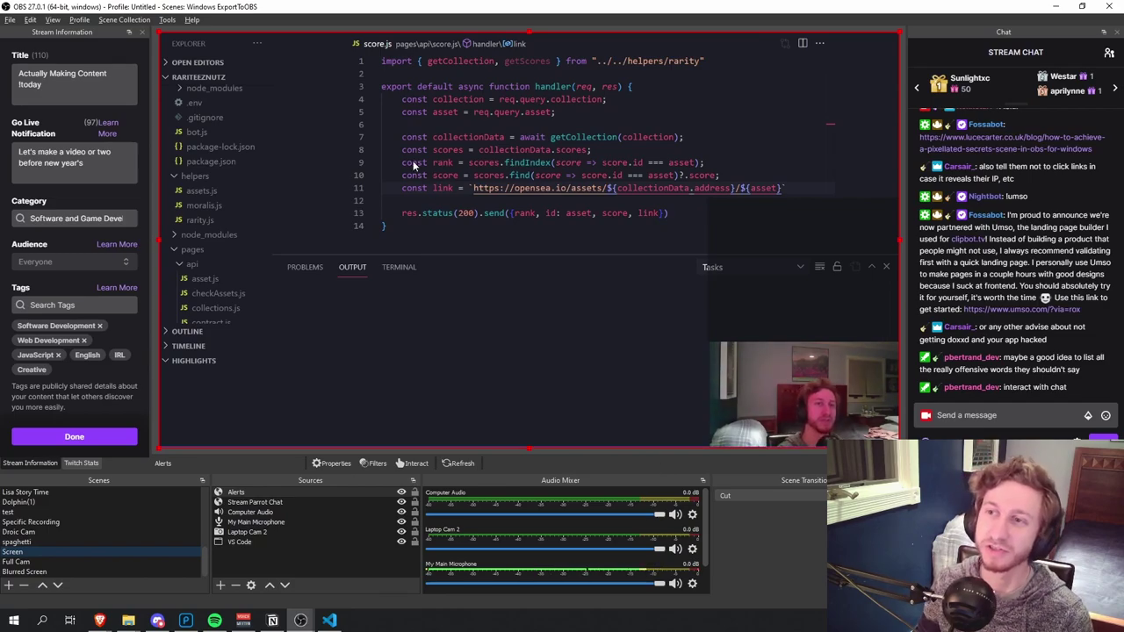
Highlight the stream title and go-live notification, widen the Stream Information dock, and review its category, tags and language.
triple_click(61, 79)
triple_click(29, 150)
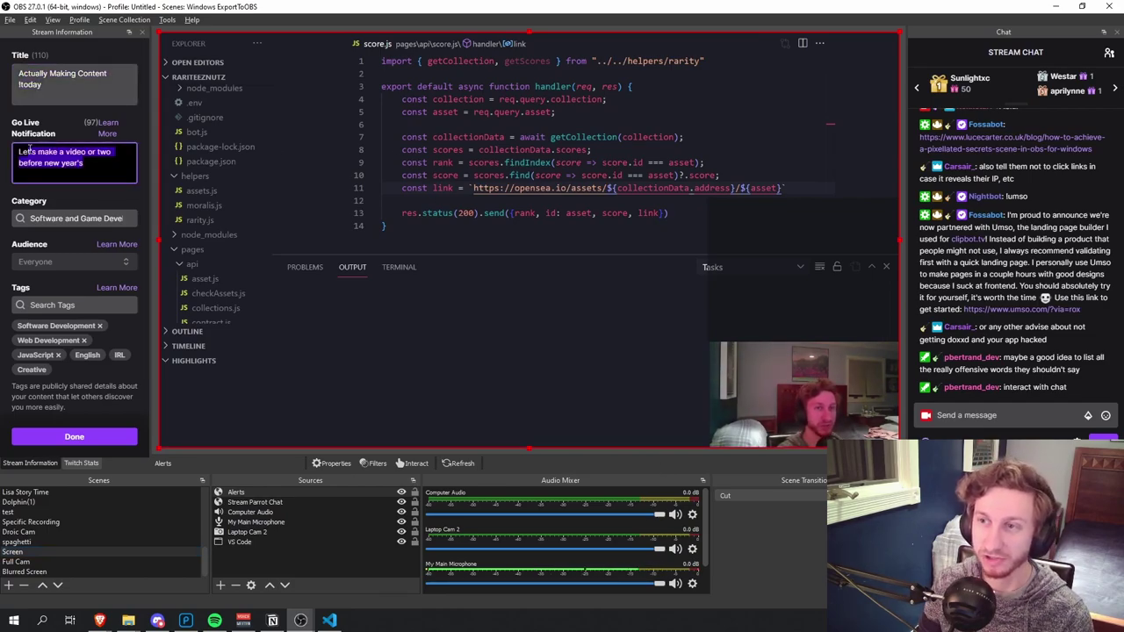
triple_click(62, 79)
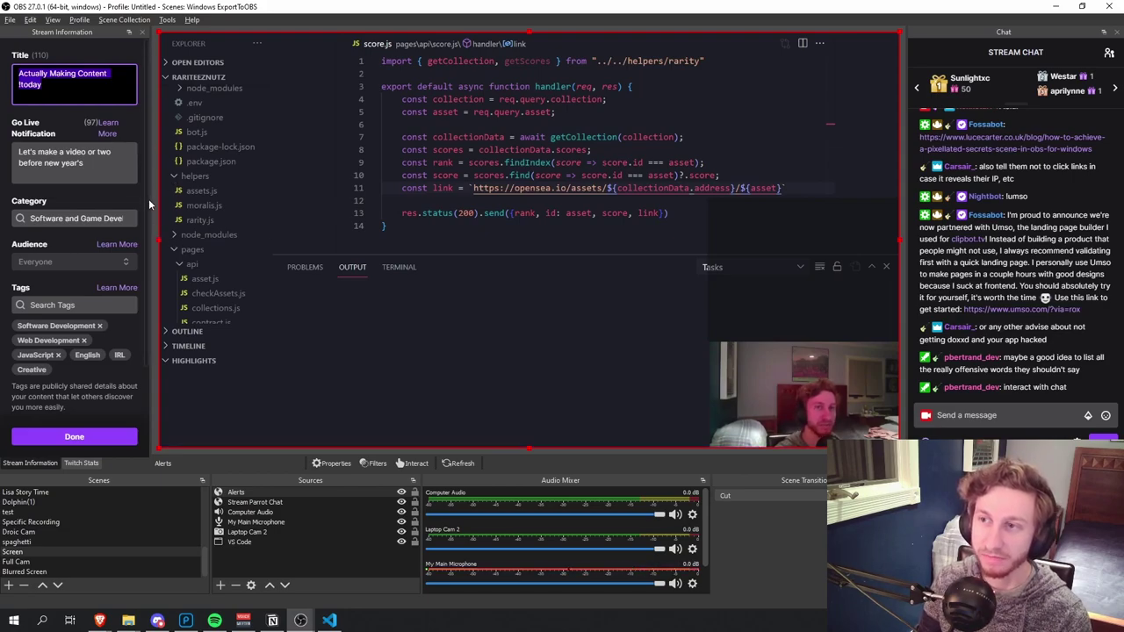
drag(148, 195, 189, 203)
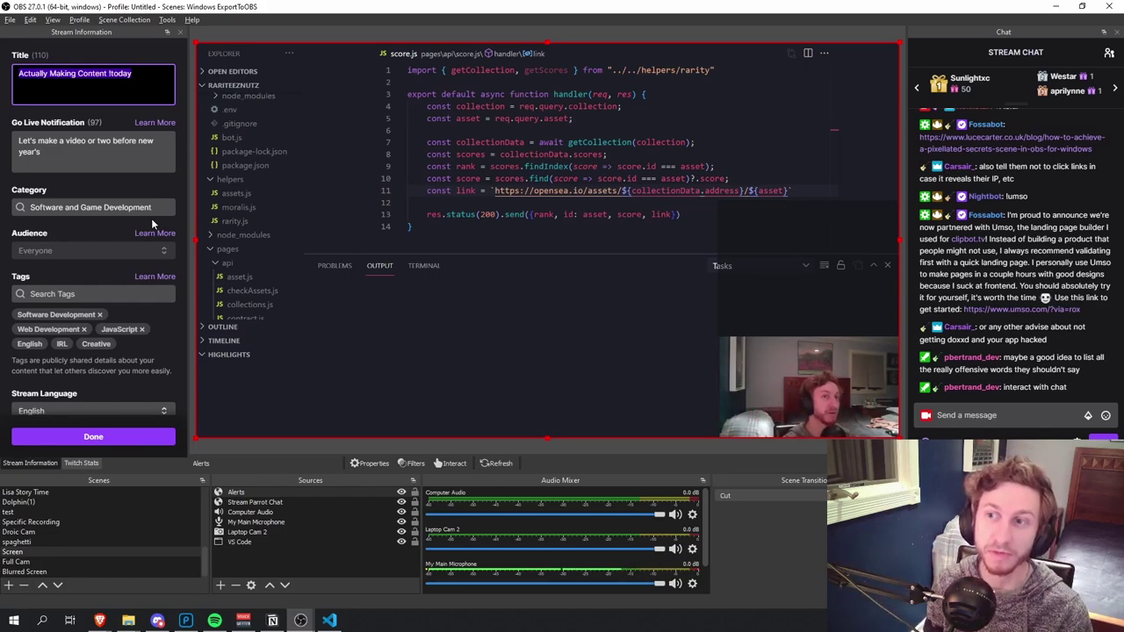
scroll(53, 255, down, 2)
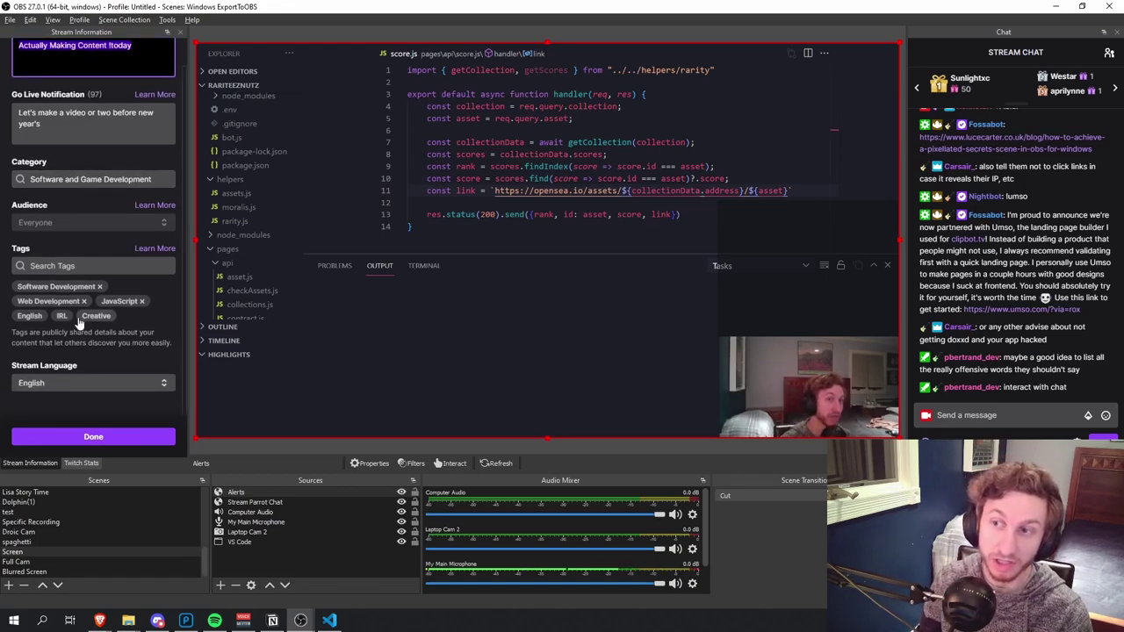